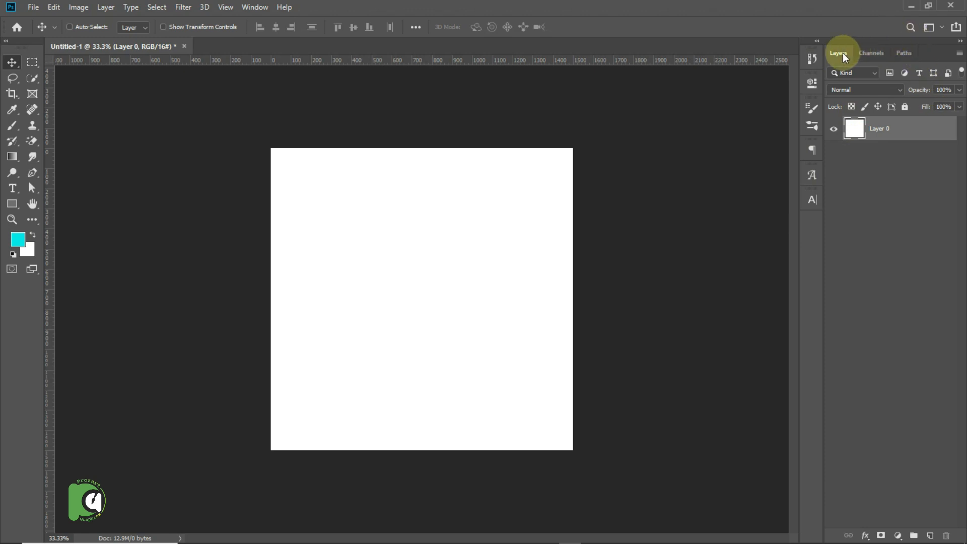
Look through the document's channels and paths, return to the layers, and toggle Layer 0's visibility off and on again.
left_click(863, 55)
left_click(898, 59)
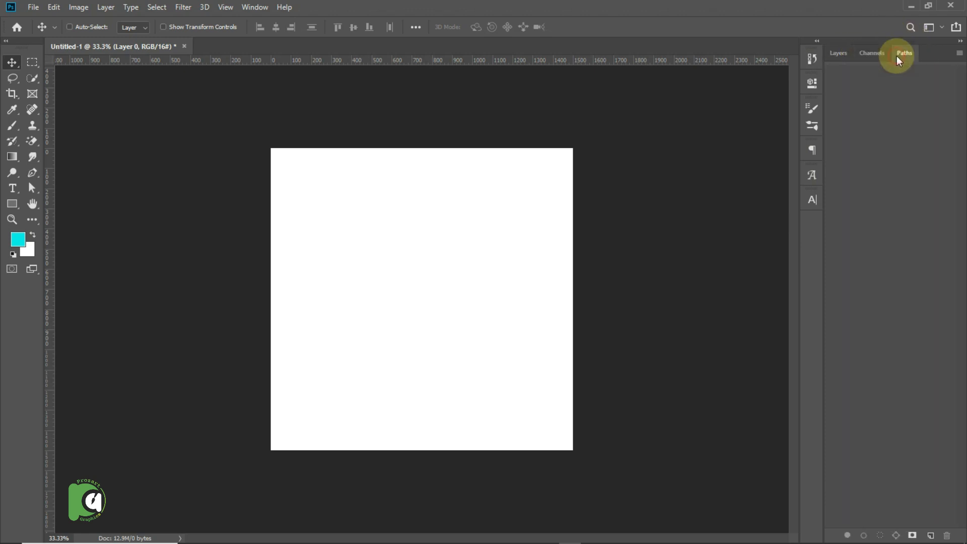
left_click(843, 59)
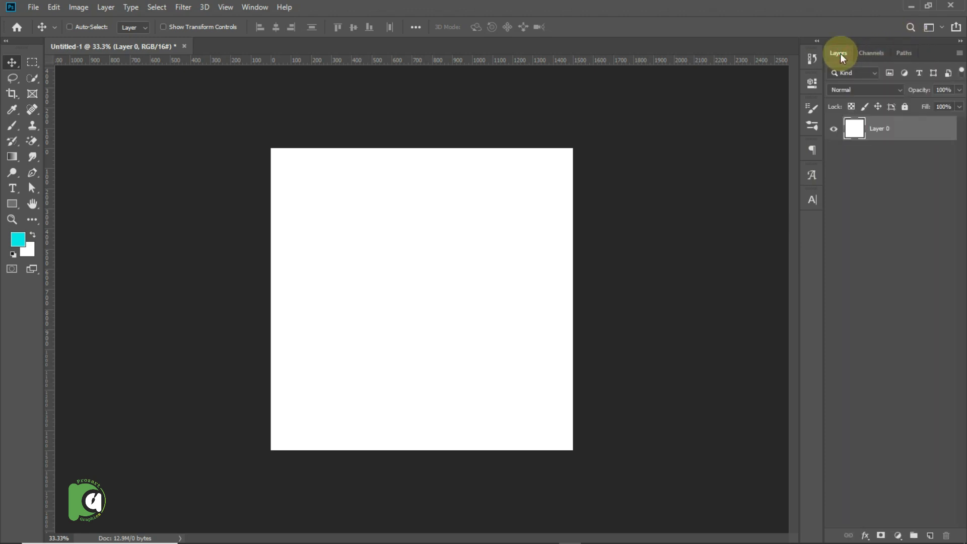
left_click(833, 132)
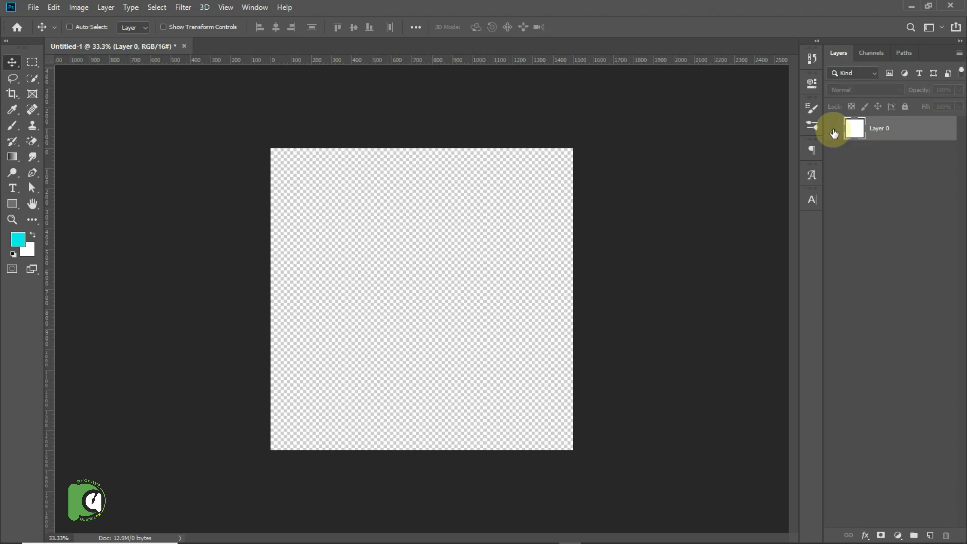
left_click(833, 132)
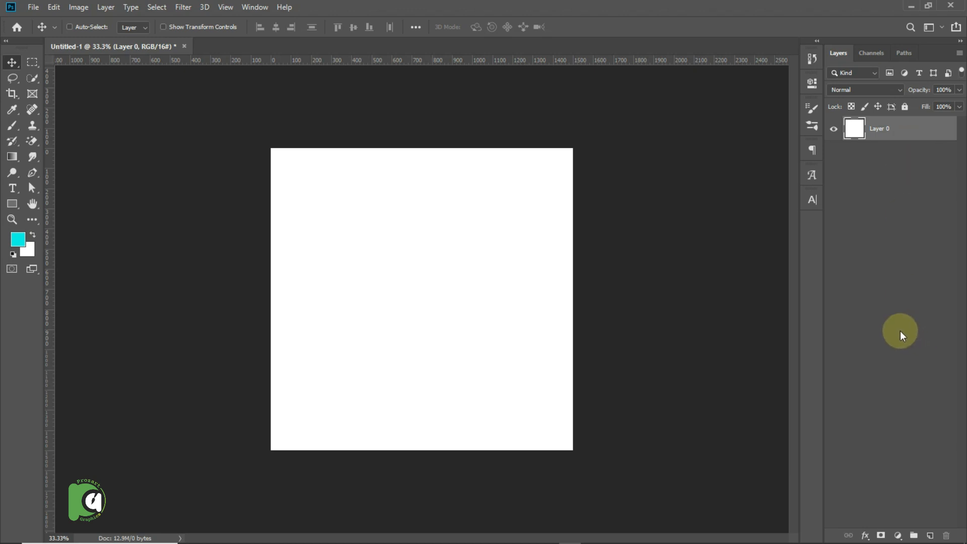
Add a Solid Color fill layer in dark teal #00332f above Layer 0.
left_click(897, 535)
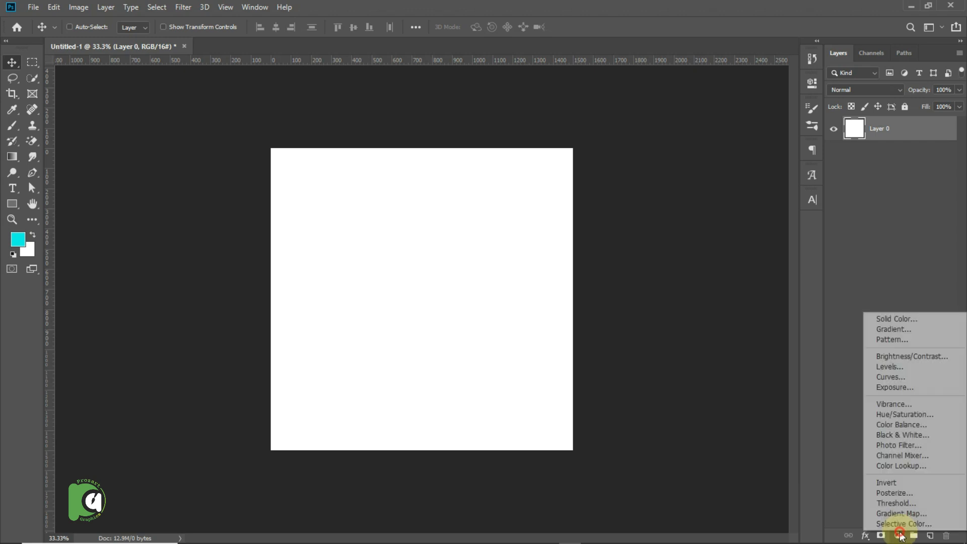
left_click(902, 317)
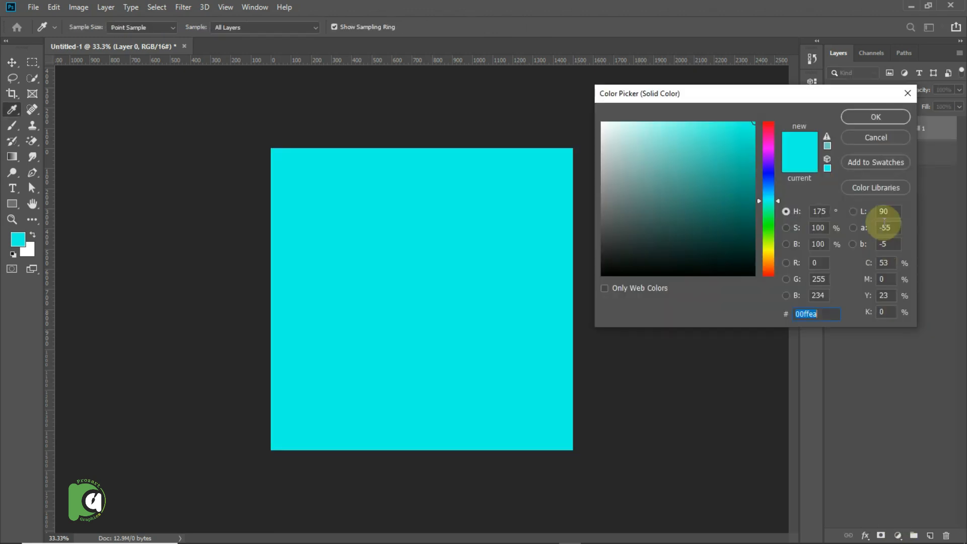
mouse_move(753, 202)
left_mouse_down()
mouse_move(748, 216)
mouse_move(777, 245)
left_mouse_up()
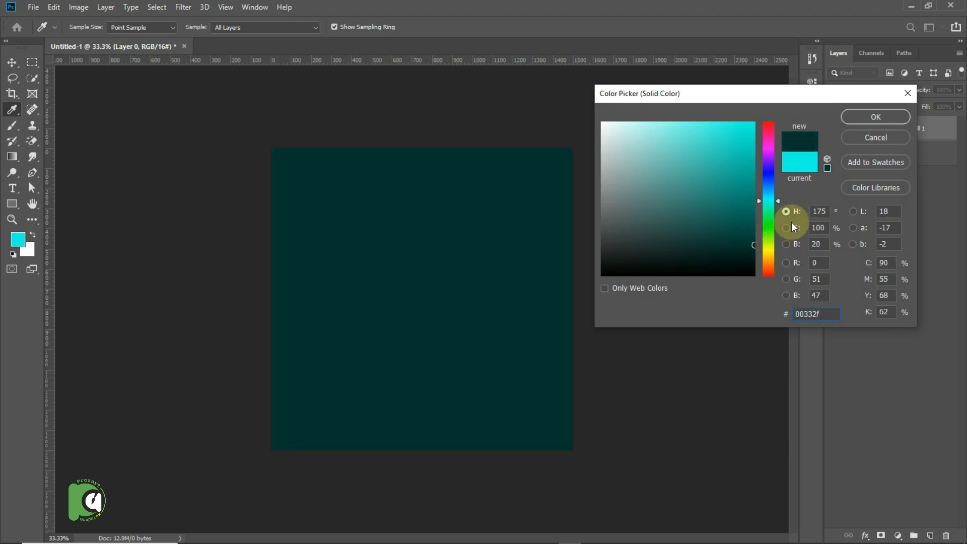
left_click(859, 120)
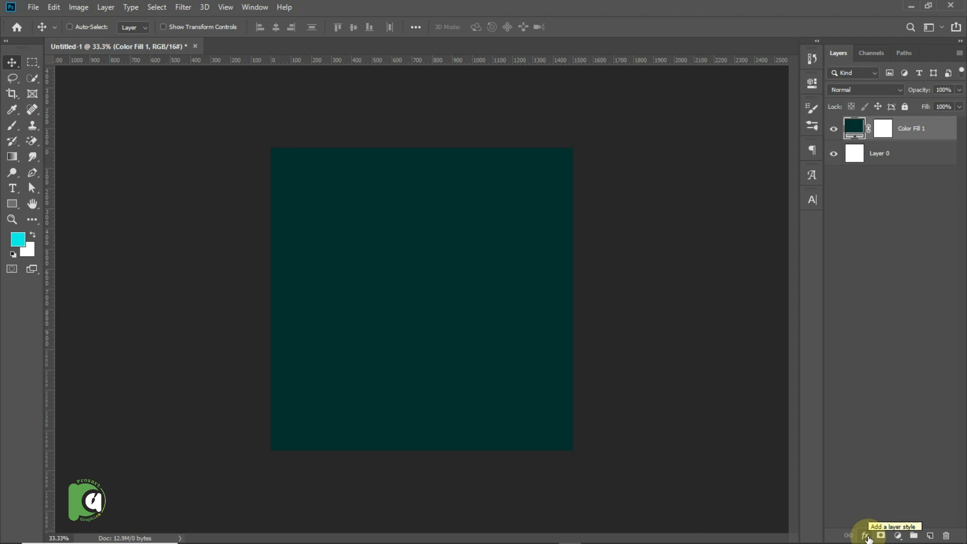
Add the text "LAYER" in cyan 60 pt Montserrat ExtraBold and move it to the centre of the canvas.
left_click(13, 188)
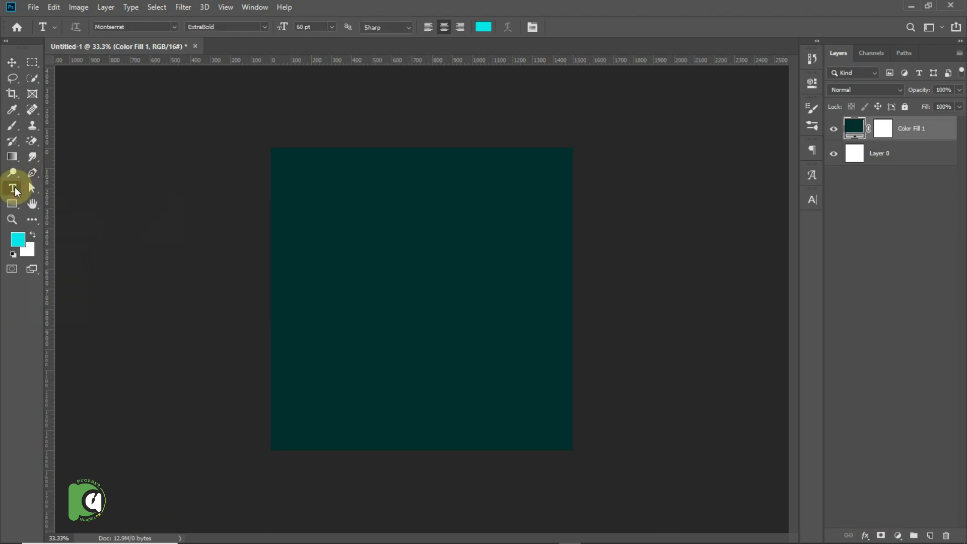
left_click(369, 280)
left_click(371, 281)
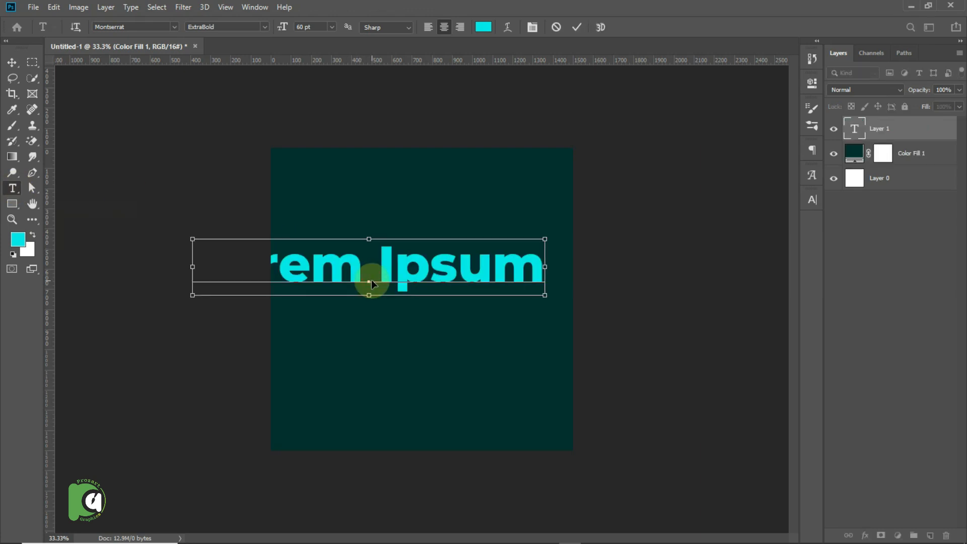
triple_click(371, 282)
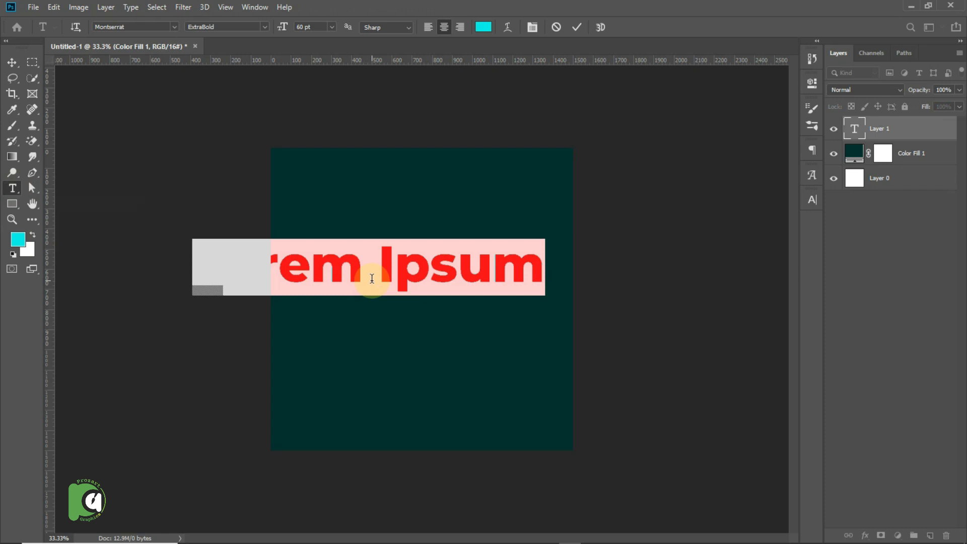
type("L")
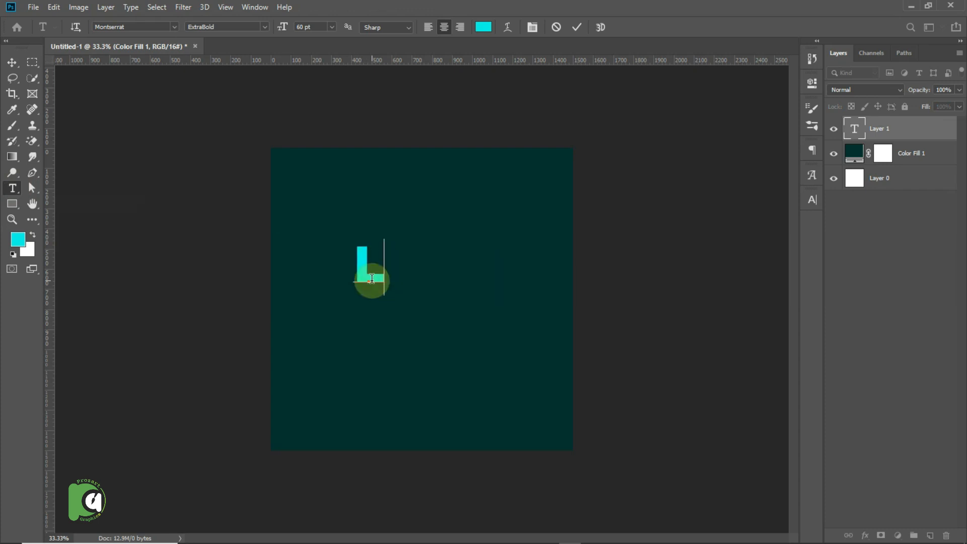
type("AY")
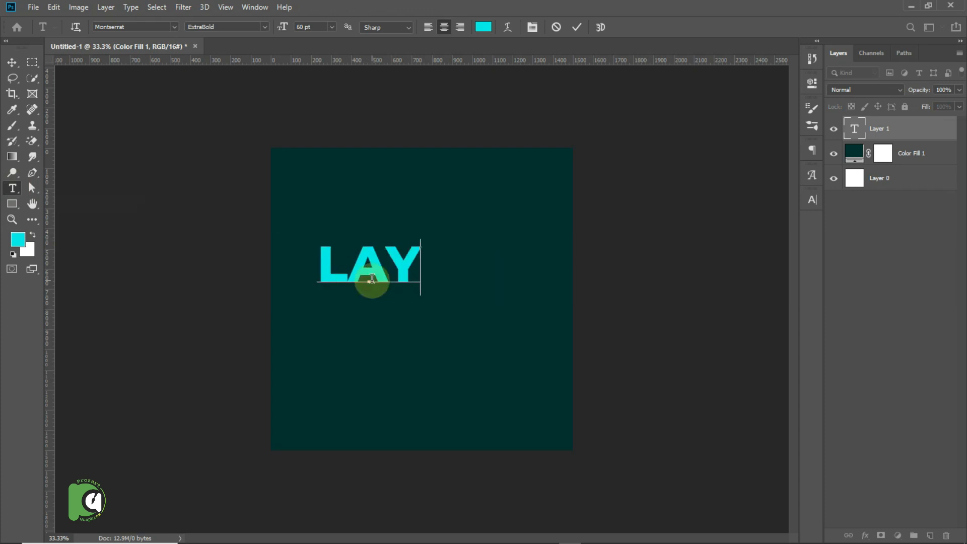
type("ER")
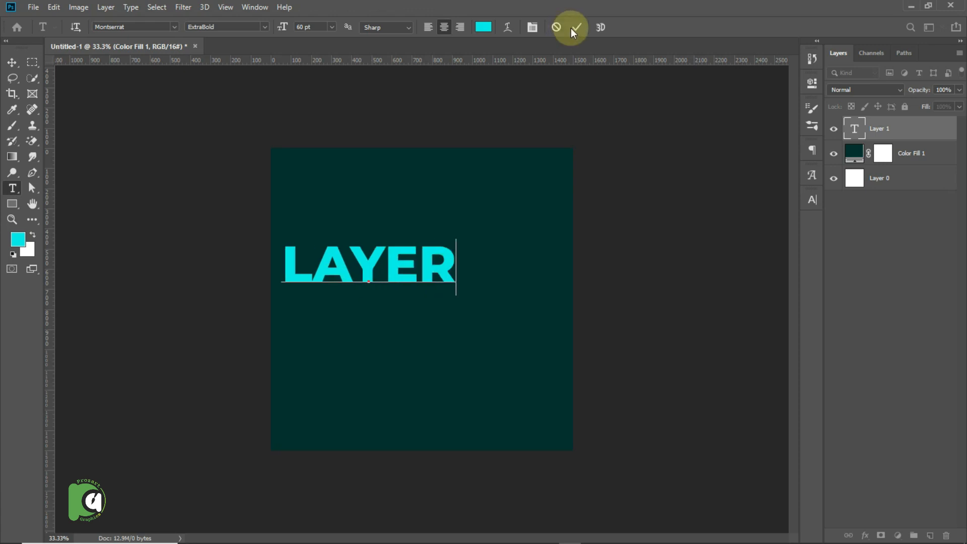
left_click(578, 28)
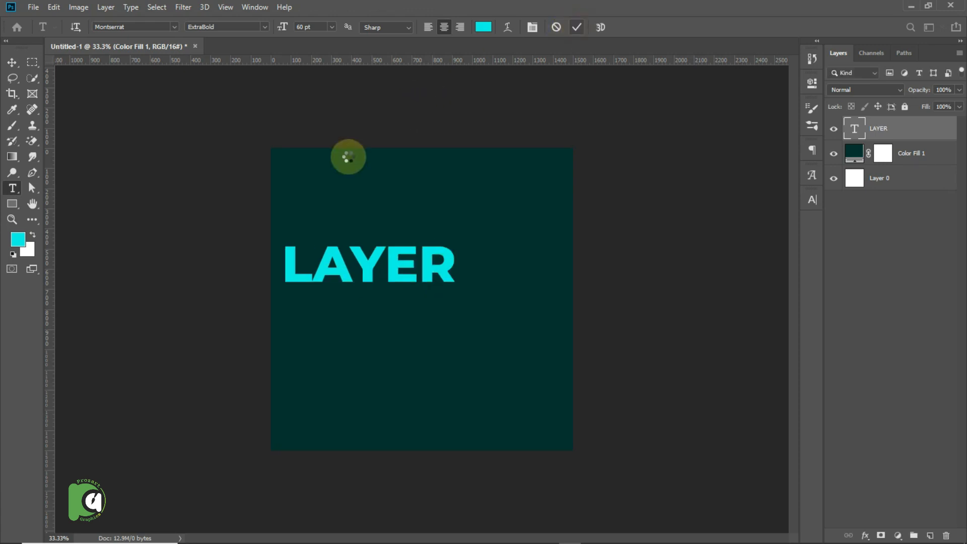
key("v")
left_click_drag(392, 266, 428, 294)
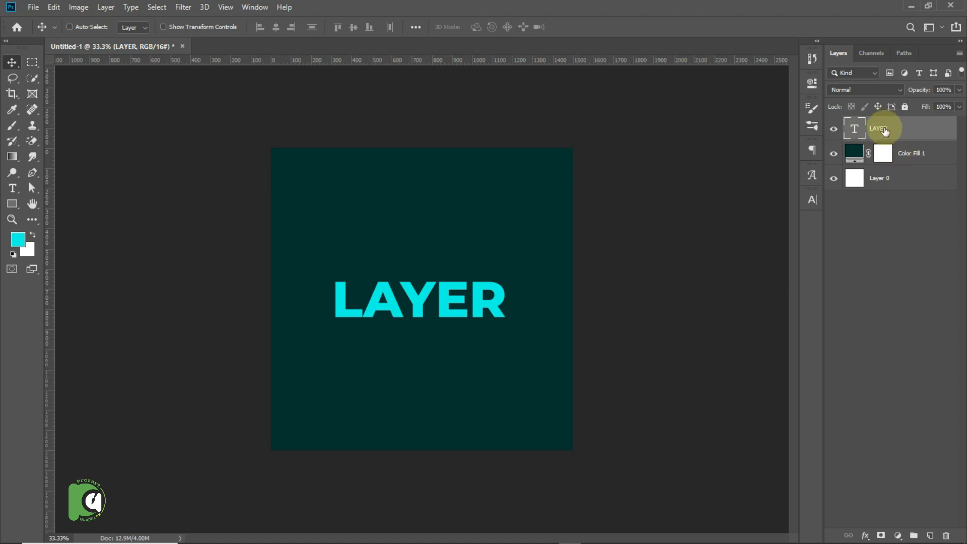
Open the Blending Options of the LAYER text and enable Bevel & Emboss with its Contour option.
left_click(862, 537)
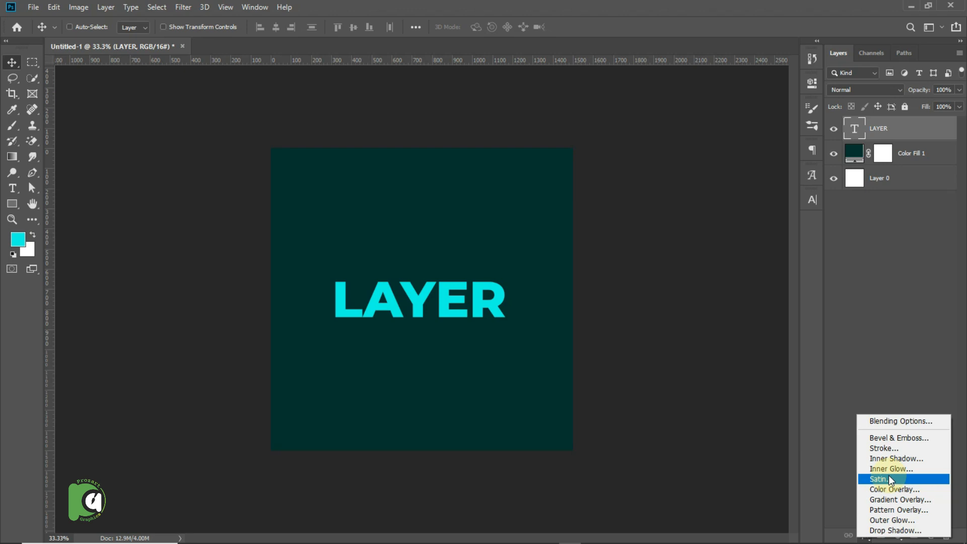
left_click(894, 426)
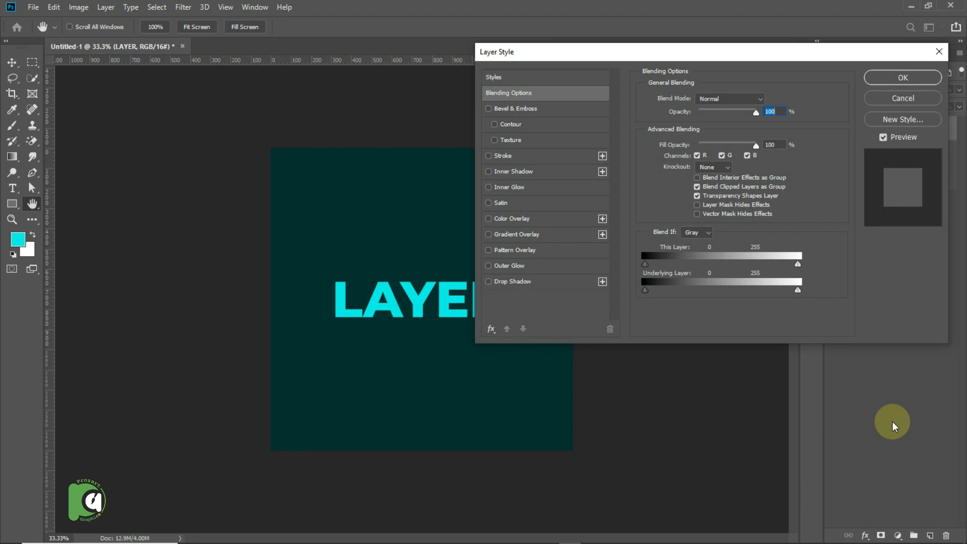
left_click_drag(594, 51, 624, 58)
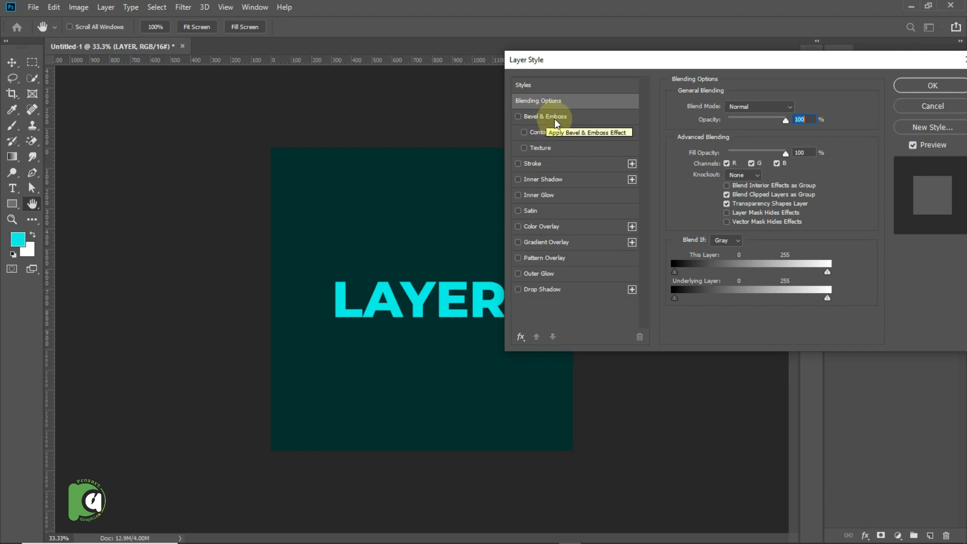
left_click(523, 117)
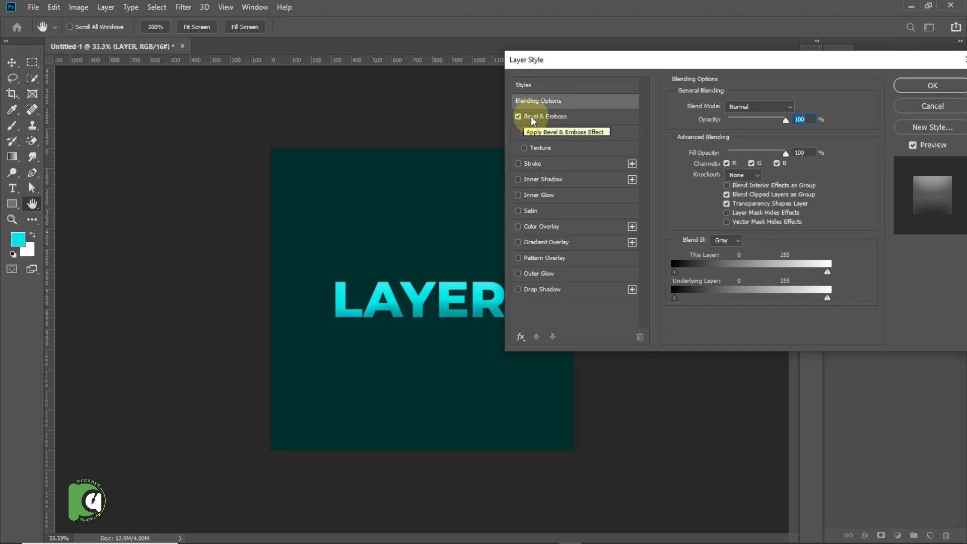
left_click(542, 119)
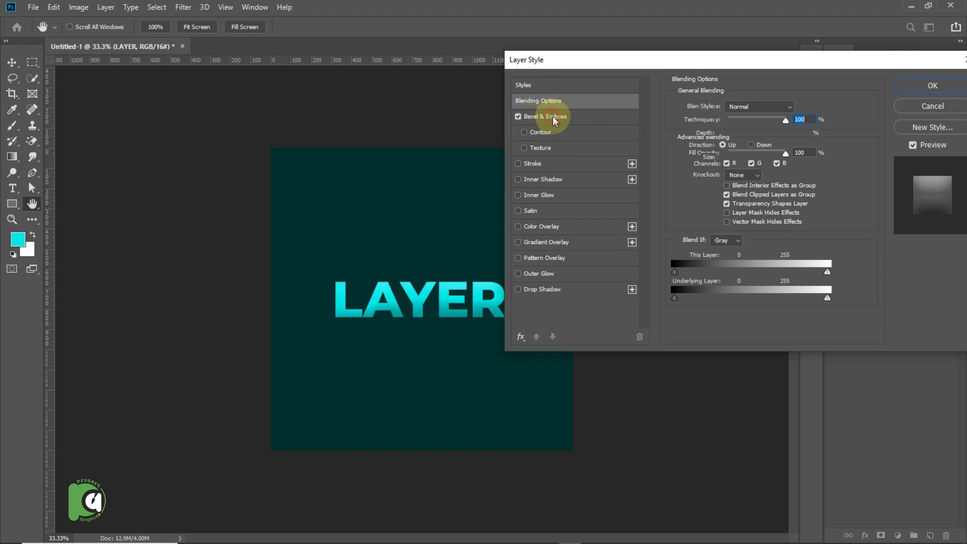
left_click(523, 131)
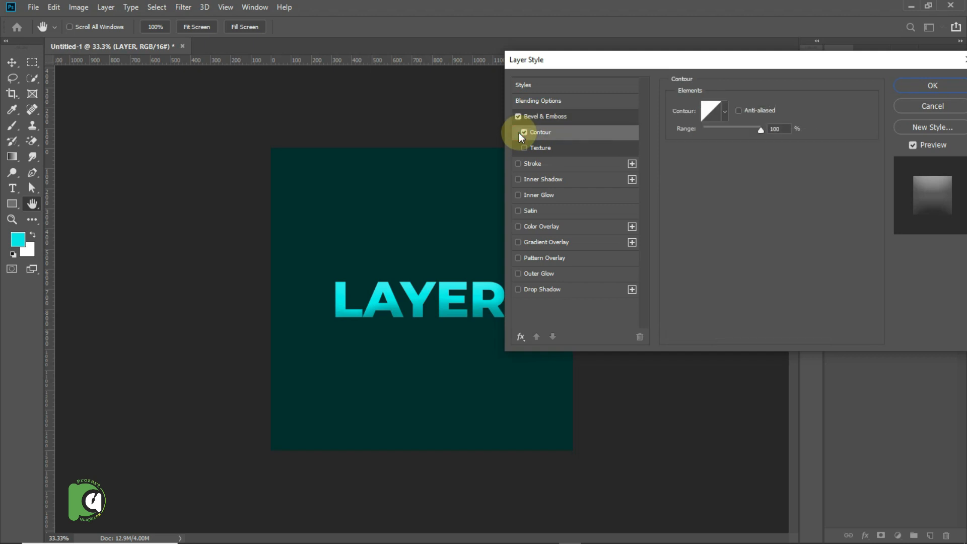
Enable a Stroke on the LAYER text and set its color to teal #01867b.
left_click(521, 164)
left_click(550, 165)
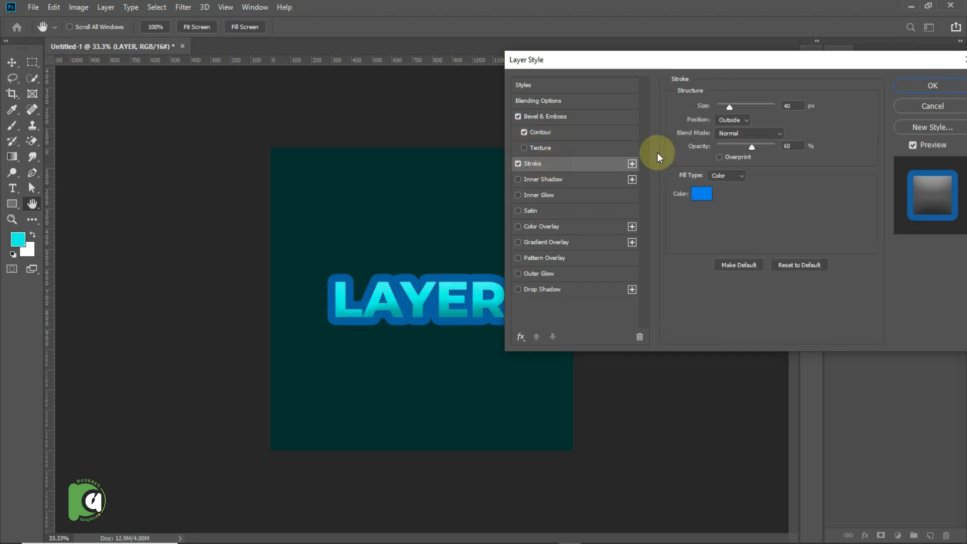
left_click(702, 194)
left_click(450, 246)
mouse_move(718, 120)
left_mouse_down()
mouse_move(740, 119)
mouse_move(711, 134)
mouse_move(735, 192)
mouse_move(753, 195)
left_mouse_up()
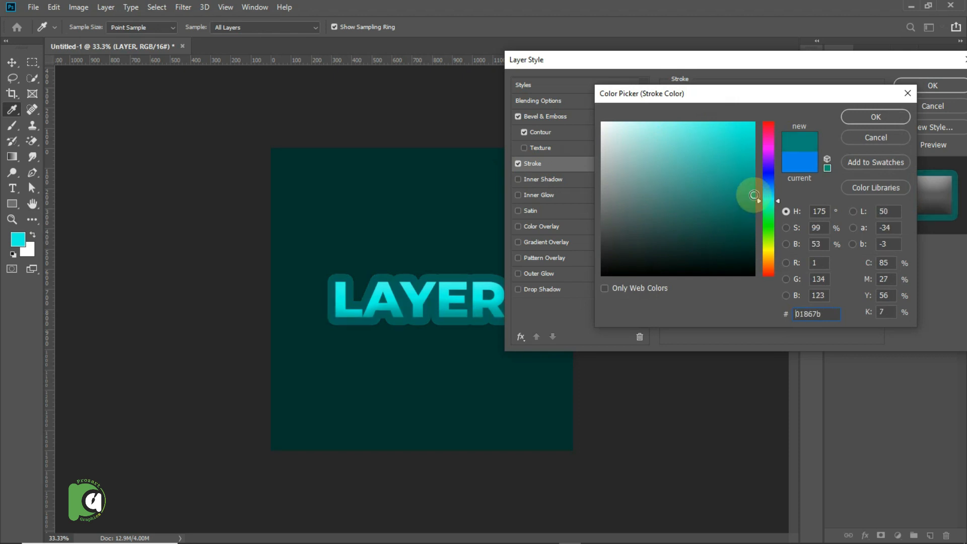
left_click(858, 121)
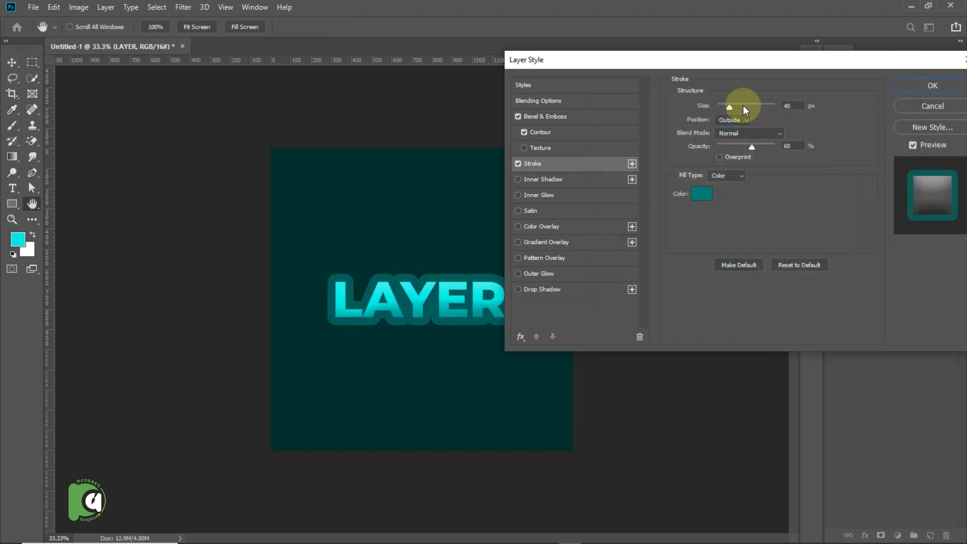
Set the stroke size of the LAYER text to 15 px.
double_click(791, 106)
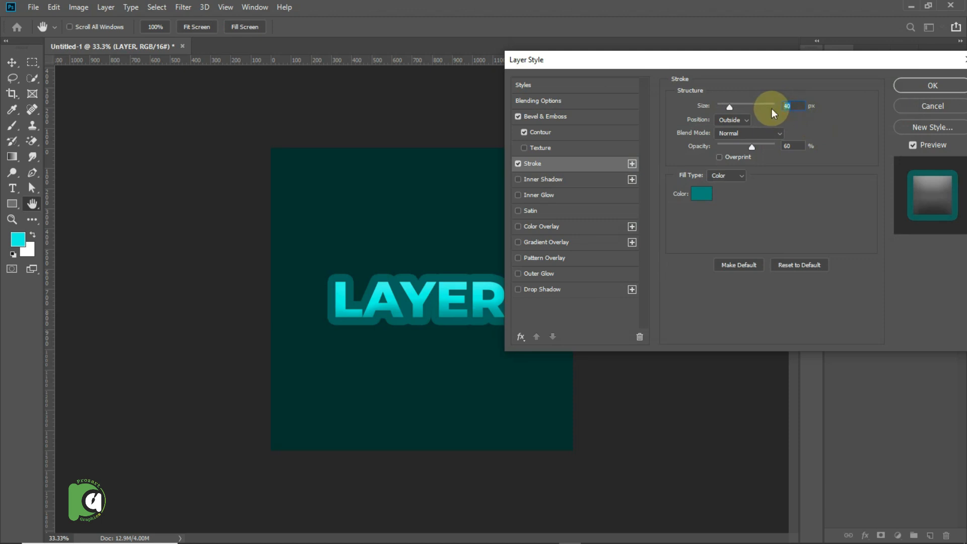
type("20")
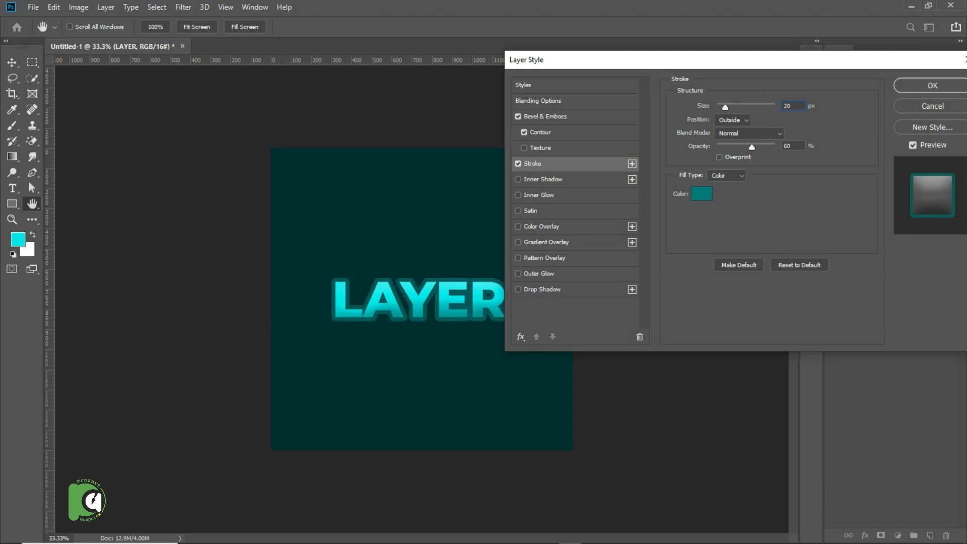
key("BackSpace")
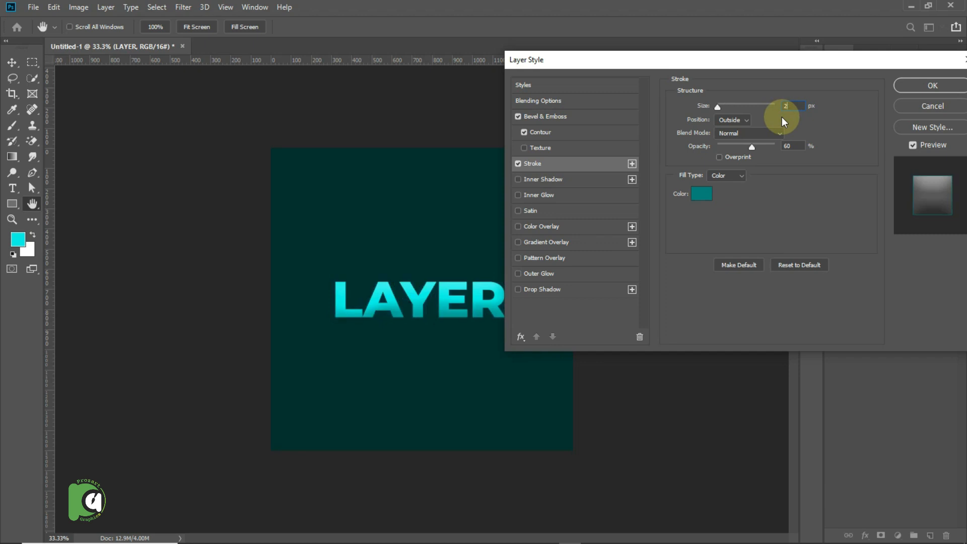
type("15")
key("BackSpace")
key("BackSpace")
key("BackSpace")
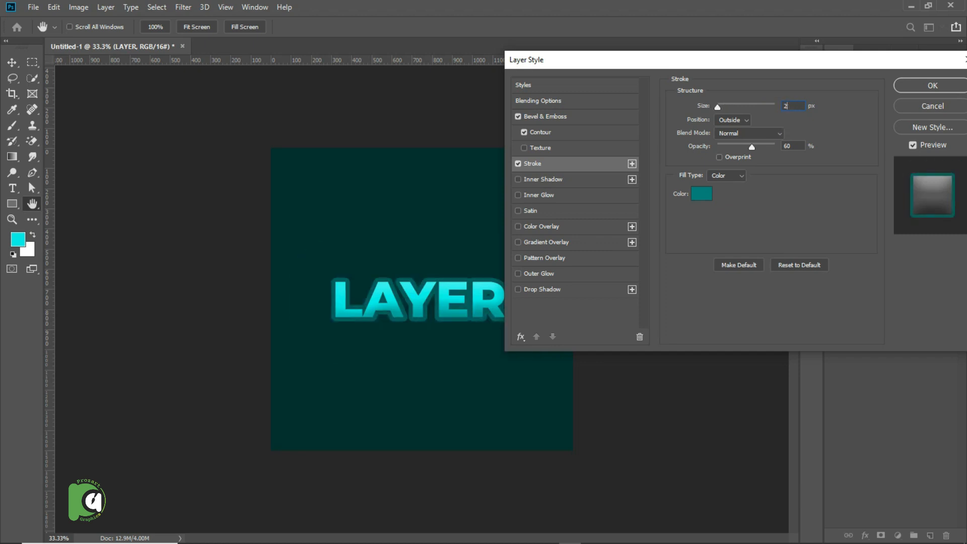
type("15")
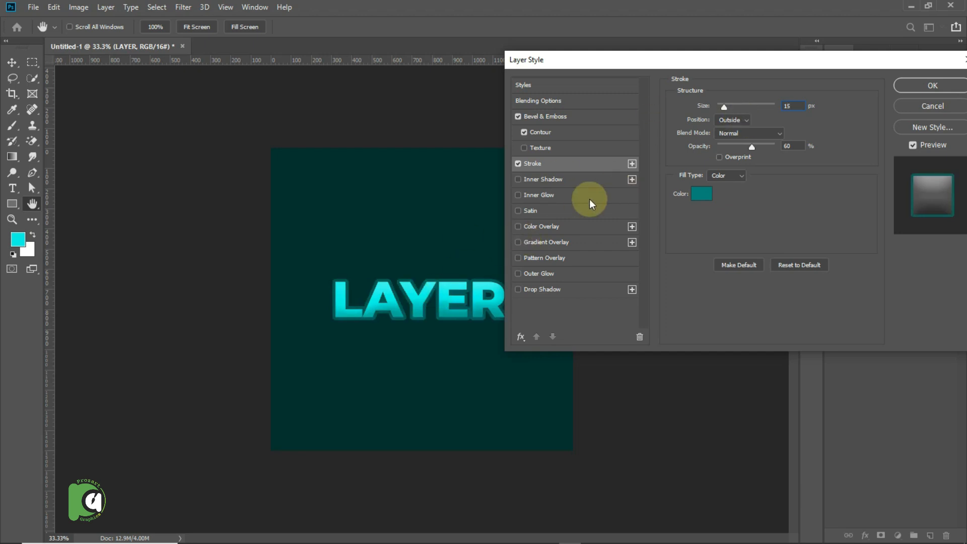
Enable an Outer Glow on the LAYER text and set its color to #00332f, sampled from the canvas background.
left_click(540, 273)
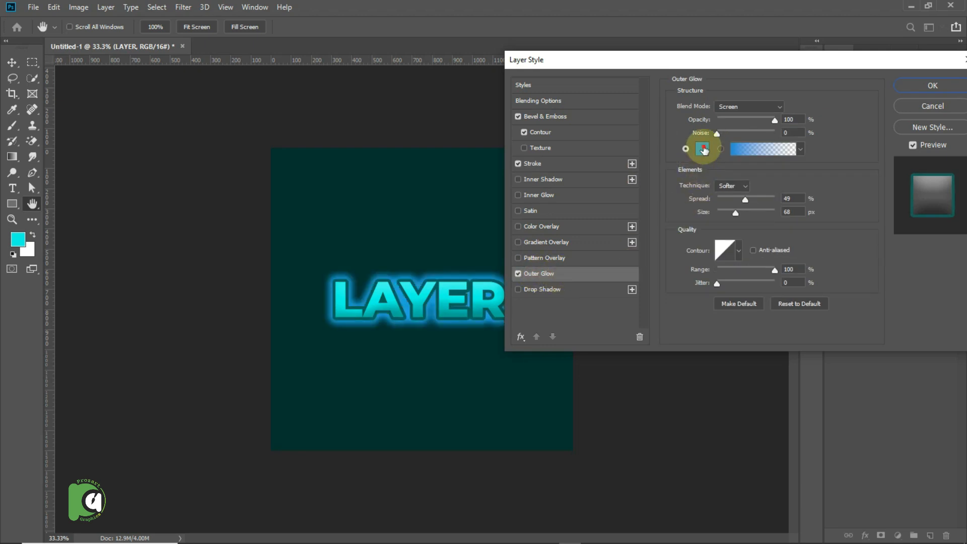
left_click(702, 149)
left_click(428, 285)
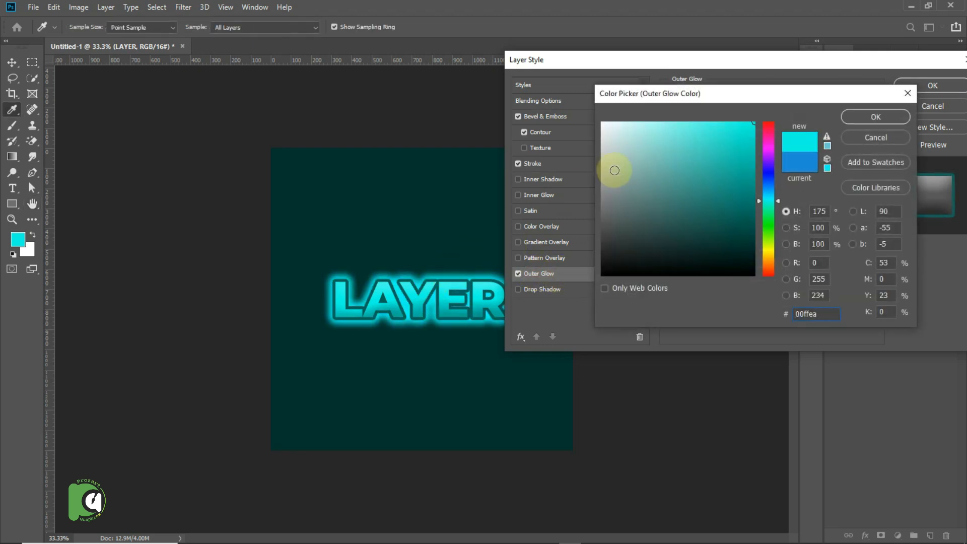
left_click_drag(707, 145, 728, 153)
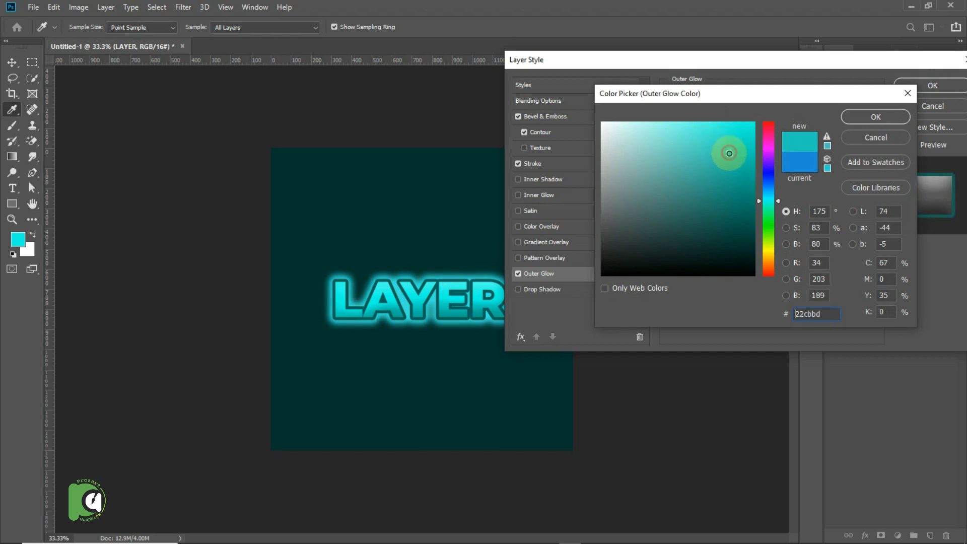
left_click(696, 151)
left_click(449, 244)
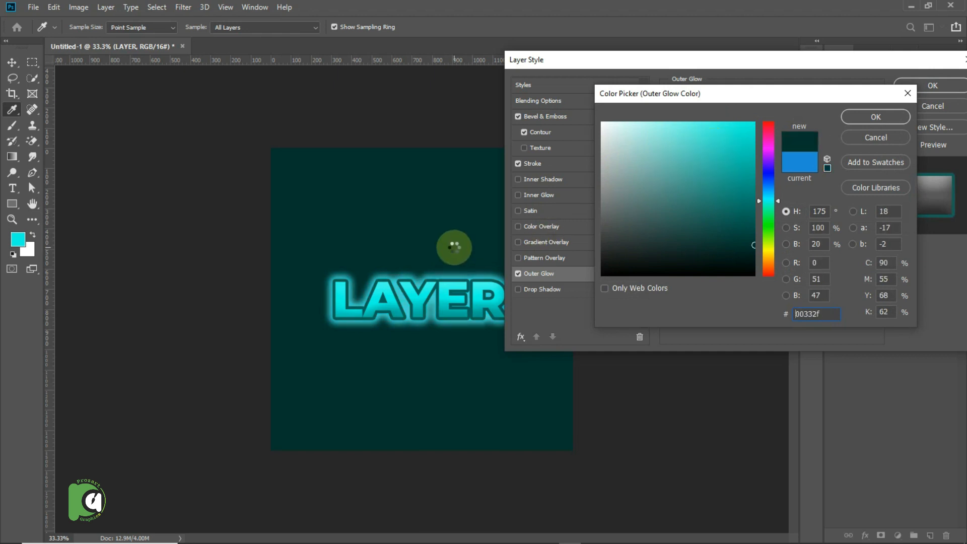
left_click(847, 120)
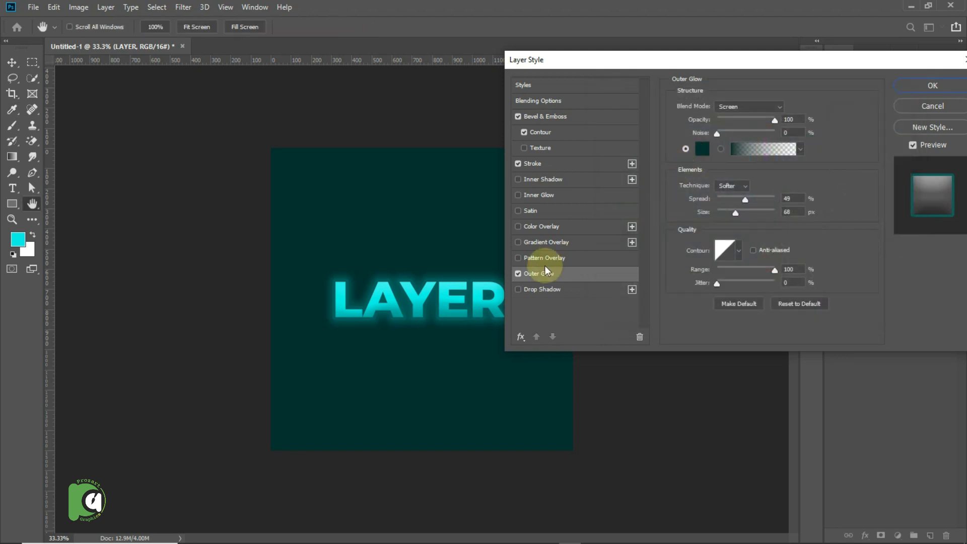
Add a Drop Shadow with 28 px distance, 26% spread and 79 px size to the LAYER text, and move the text slightly lower.
left_click(552, 291)
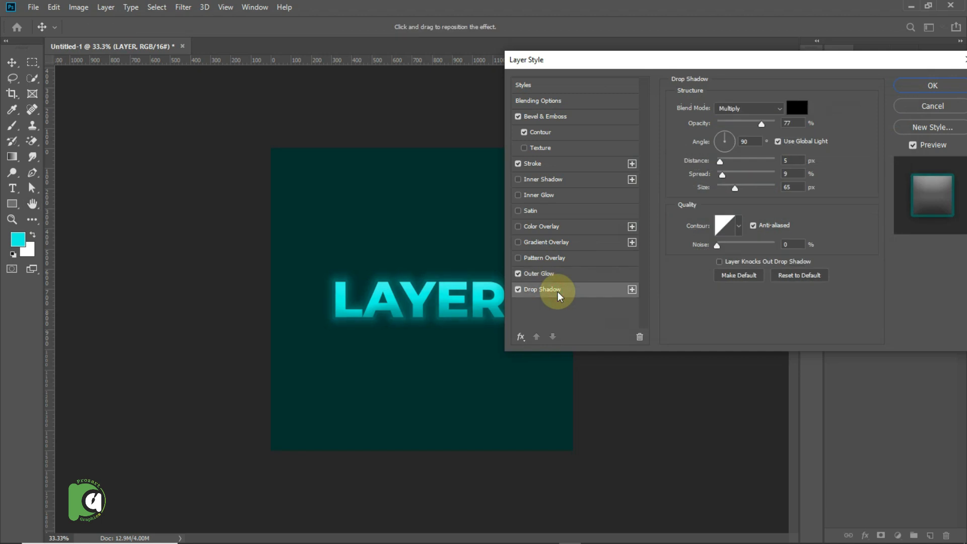
left_click_drag(729, 166, 739, 187)
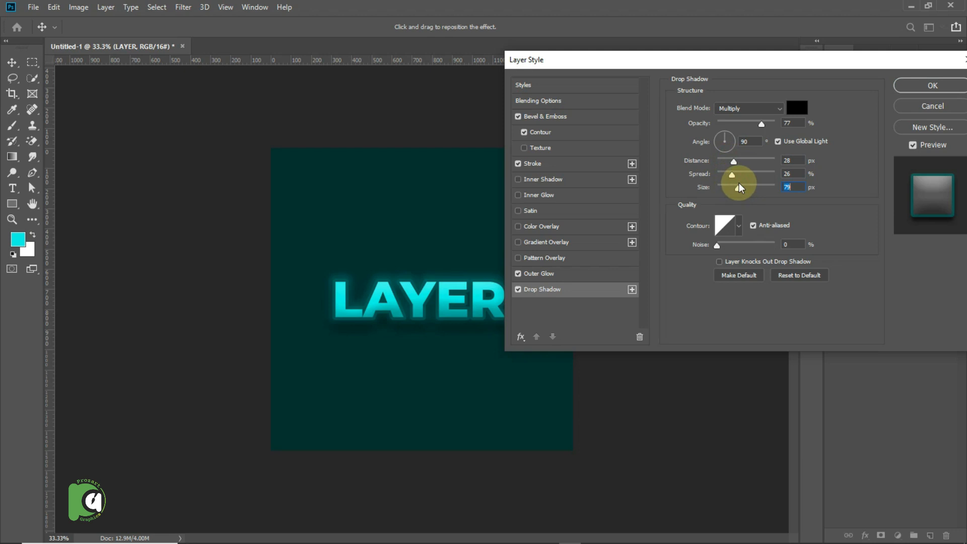
left_click(912, 87)
left_click_drag(400, 308, 431, 341)
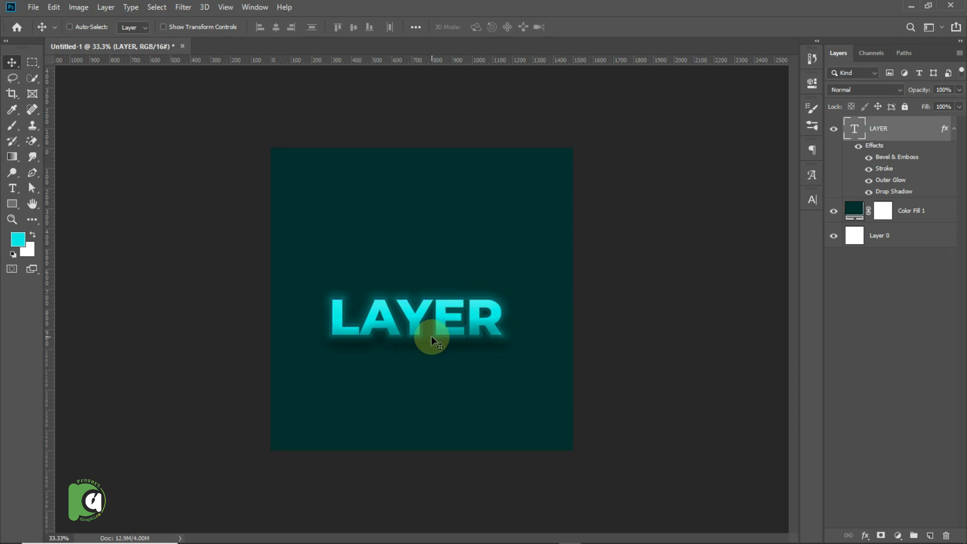
left_click(953, 133)
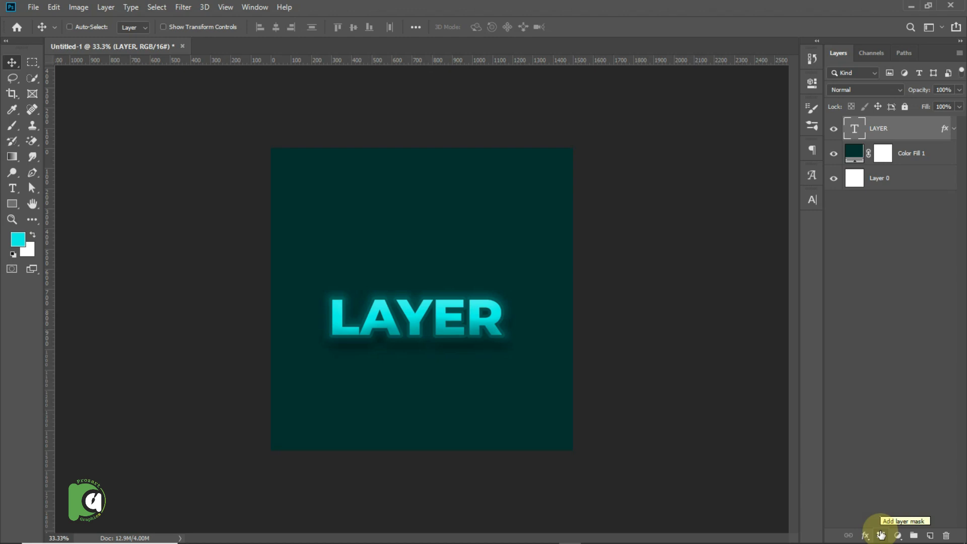
Place the cut-out image little-boy-with-notebooks copy from the crop folder as an embedded object, scaled to about 25.64%.
left_click(33, 7)
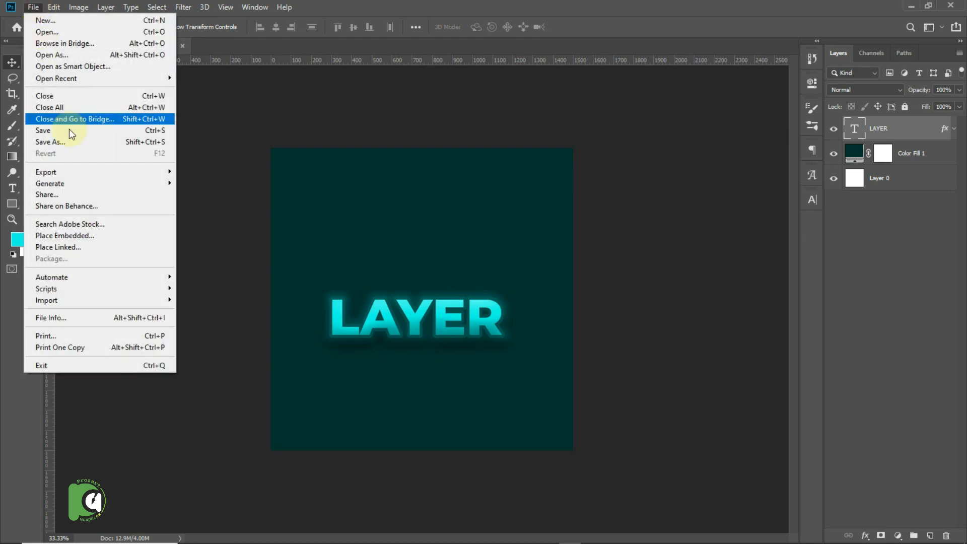
left_click(82, 240)
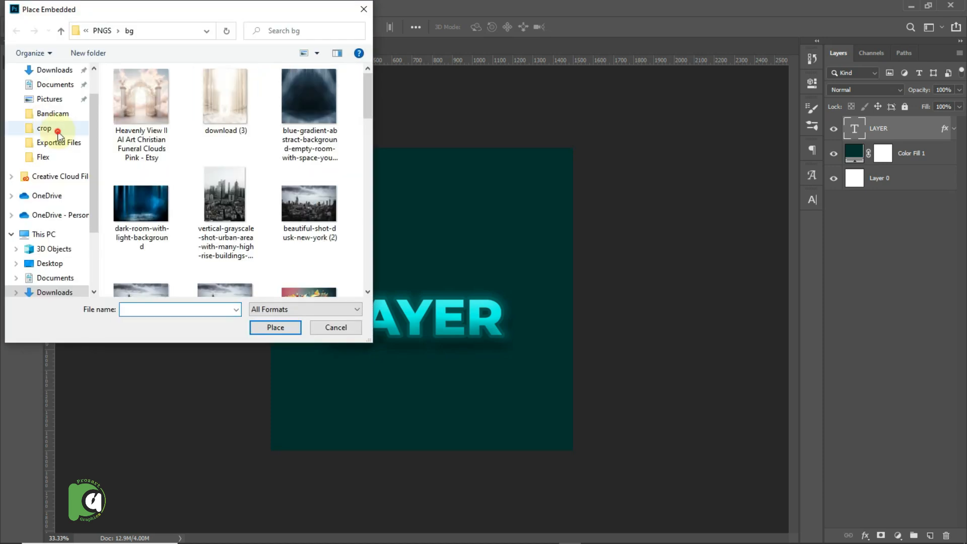
left_click(57, 132)
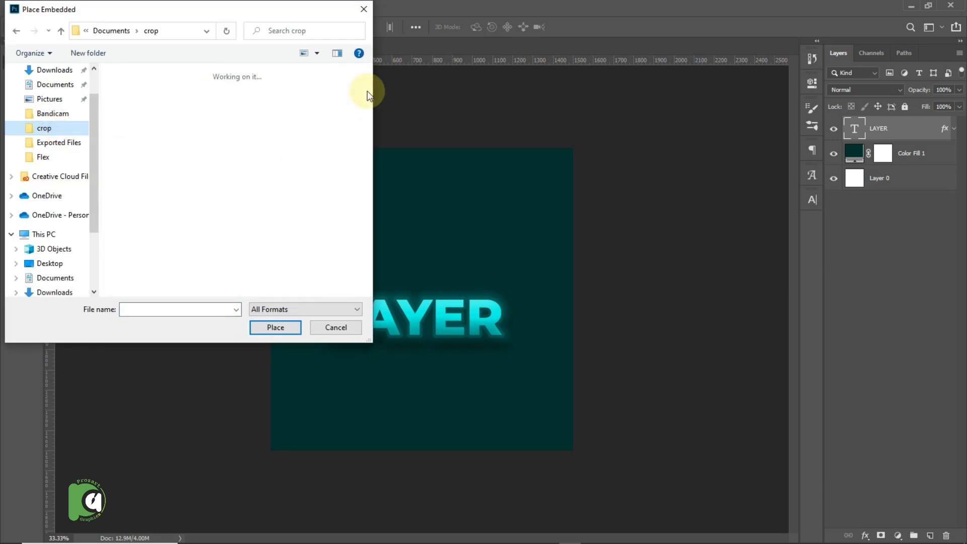
left_click_drag(364, 95, 370, 154)
double_click(312, 77)
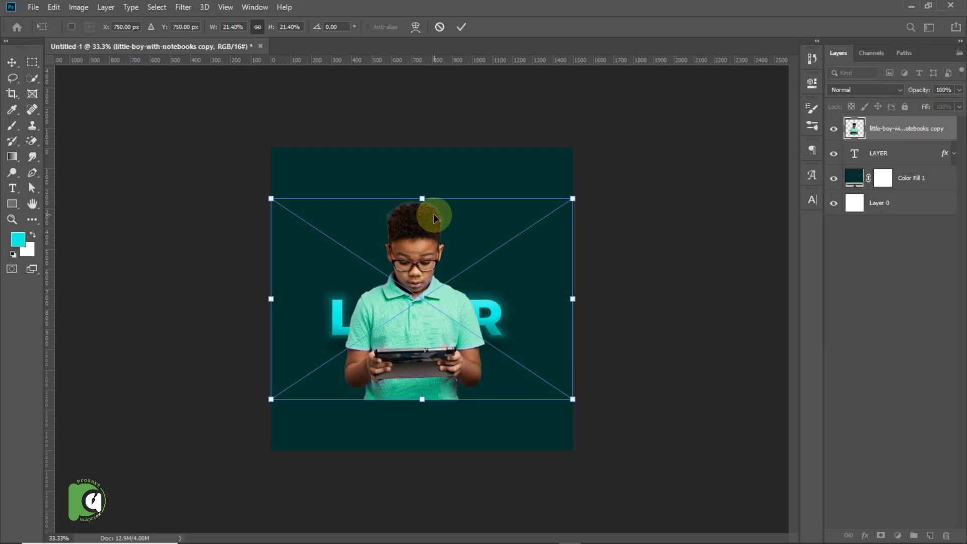
left_click_drag(423, 198, 423, 158)
key("Return")
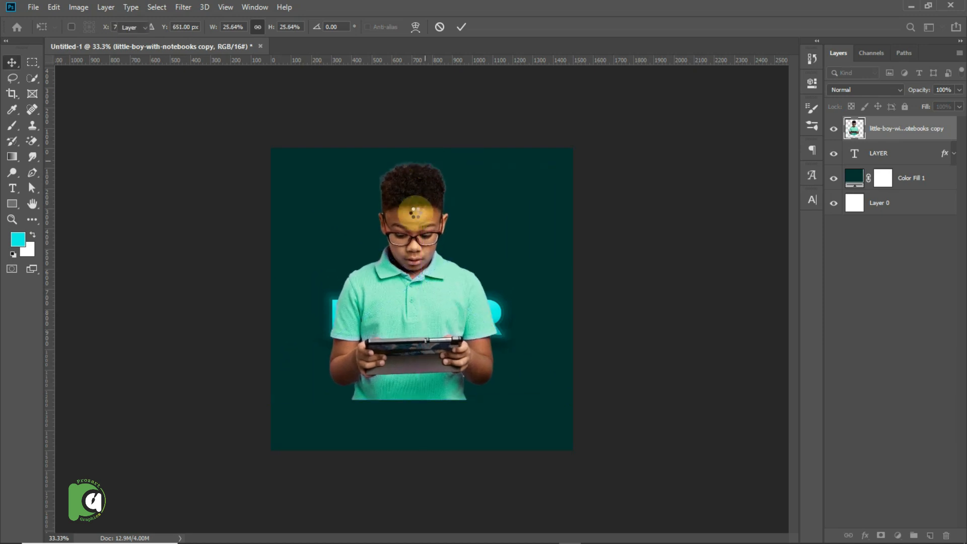
Reorder the boy image beneath the LAYER text layer and reposition it centrally behind the text.
left_click_drag(428, 225, 428, 225)
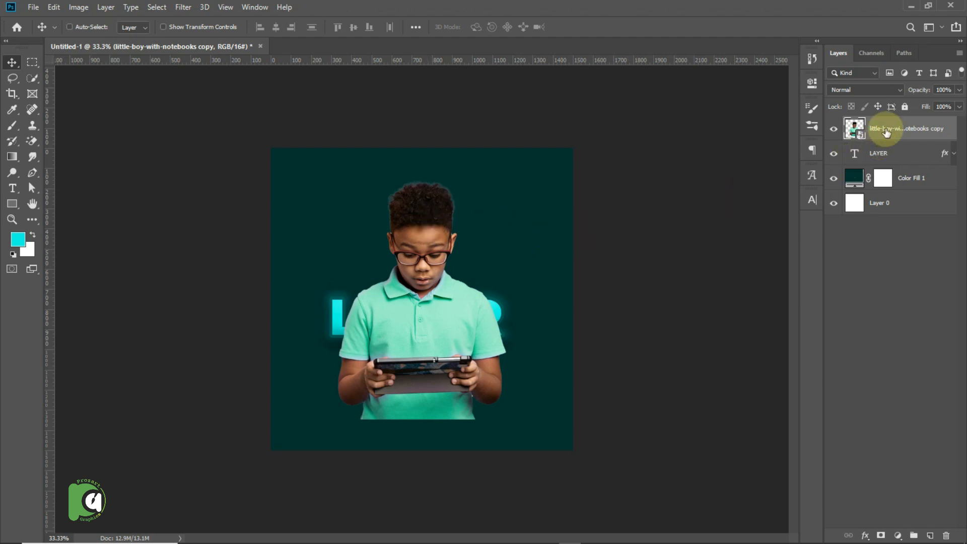
left_click_drag(885, 132, 882, 160)
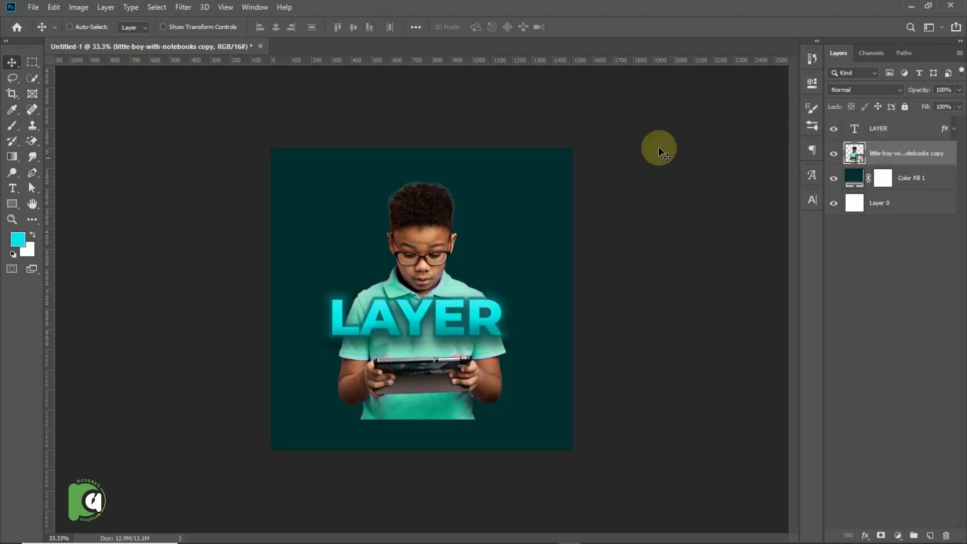
left_click_drag(418, 212, 412, 207)
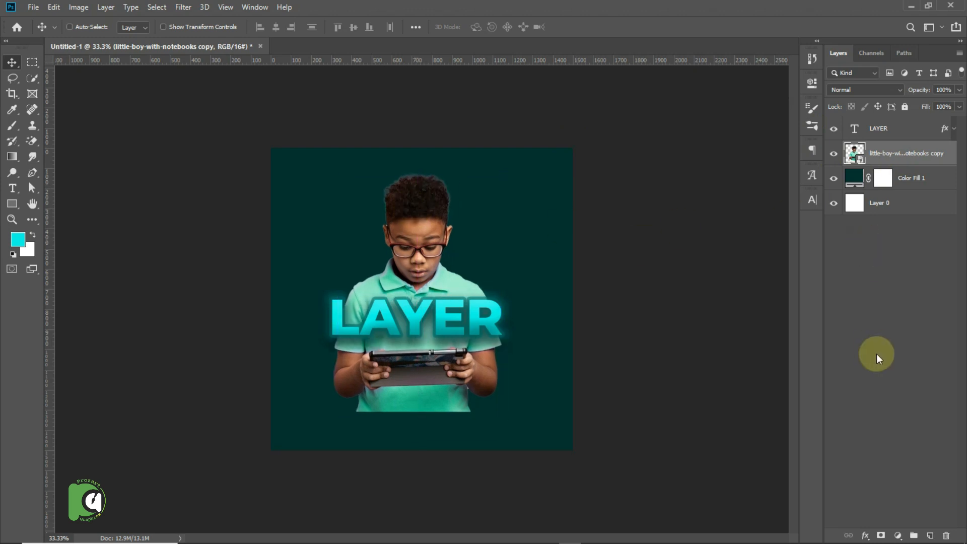
Add a layer mask to the boy image and set the Brush tool's size to 1000 px.
left_click(881, 535)
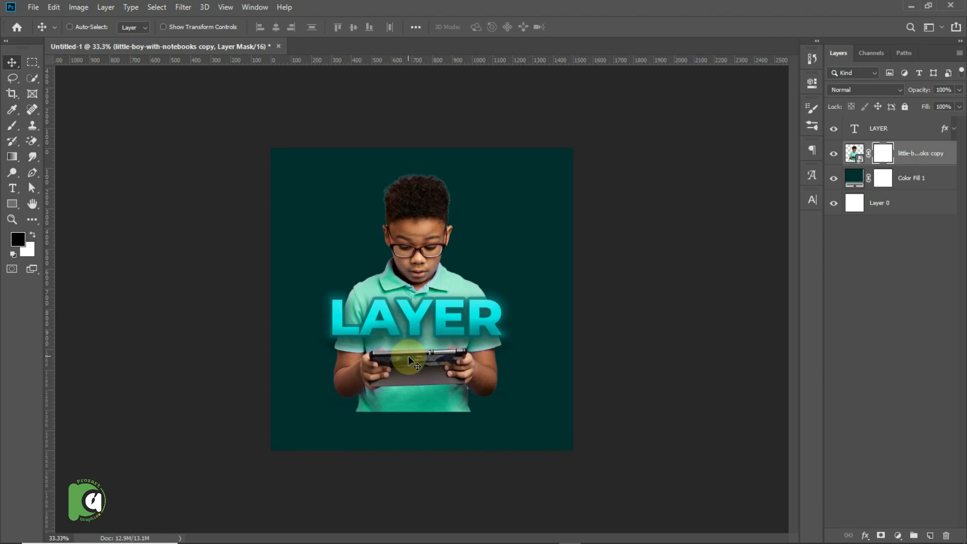
left_click(13, 125)
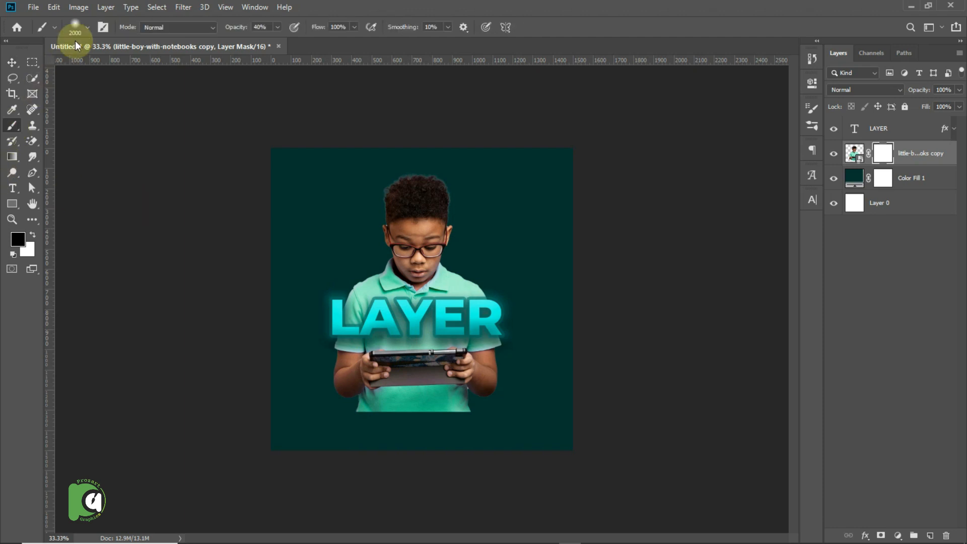
left_click(88, 27)
left_click_drag(101, 62, 136, 63)
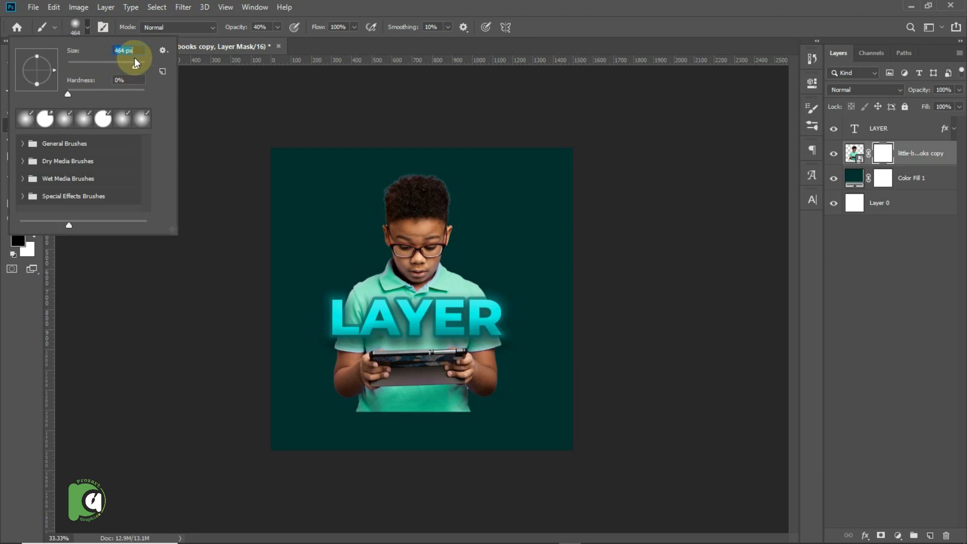
type("1000")
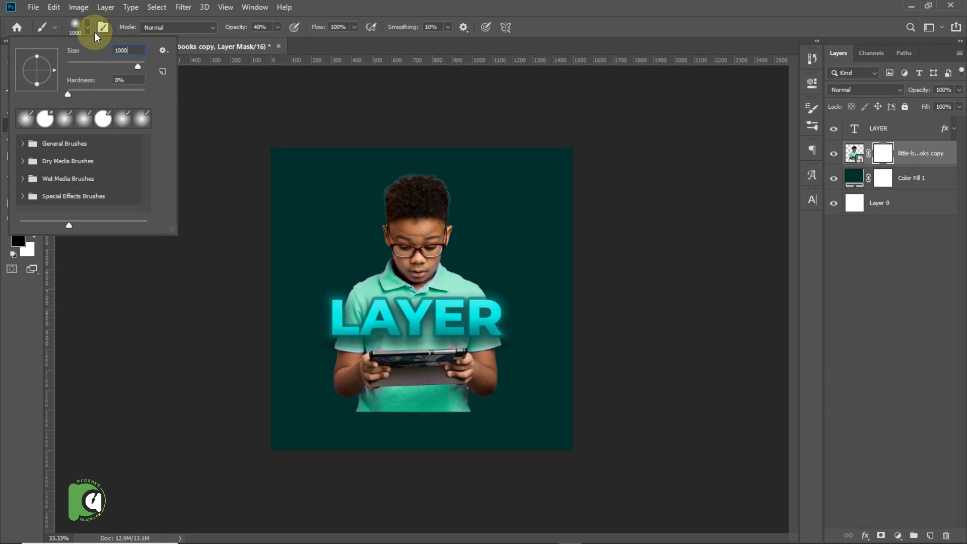
left_click(88, 29)
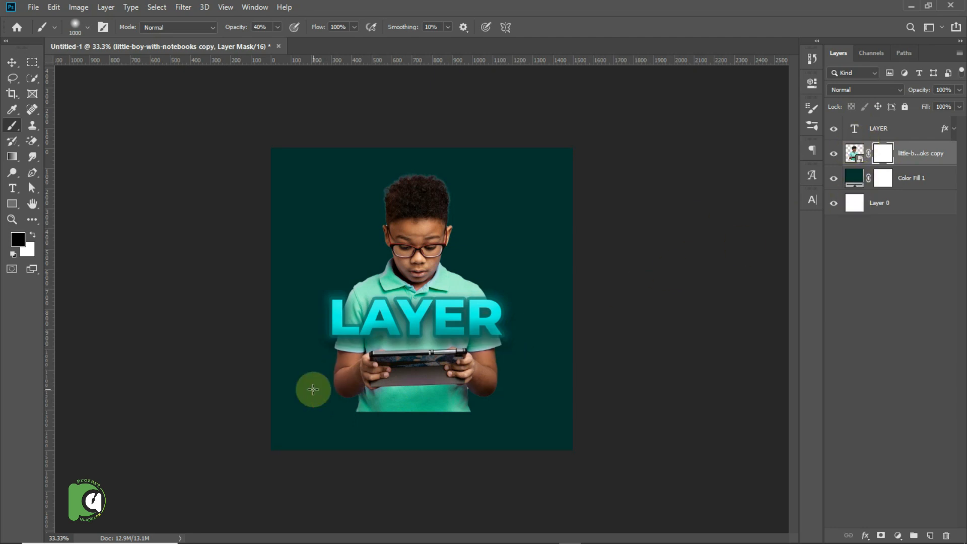
Paint black on the mask across the boy's lower body to fade it out, reducing the brush to 600 px.
mouse_move(297, 408)
left_mouse_down()
mouse_move(391, 423)
mouse_move(533, 415)
mouse_move(379, 440)
mouse_move(295, 421)
mouse_move(467, 434)
mouse_move(349, 401)
mouse_move(508, 441)
mouse_move(442, 421)
left_mouse_up()
key("bracketleft")
key("bracketleft")
mouse_move(516, 410)
left_mouse_down()
mouse_move(427, 420)
mouse_move(312, 413)
mouse_move(429, 429)
mouse_move(351, 405)
mouse_move(506, 426)
mouse_move(391, 423)
mouse_move(516, 406)
mouse_move(365, 407)
mouse_move(295, 385)
mouse_move(458, 414)
mouse_move(331, 389)
mouse_move(497, 398)
mouse_move(511, 384)
mouse_move(400, 414)
left_mouse_up()
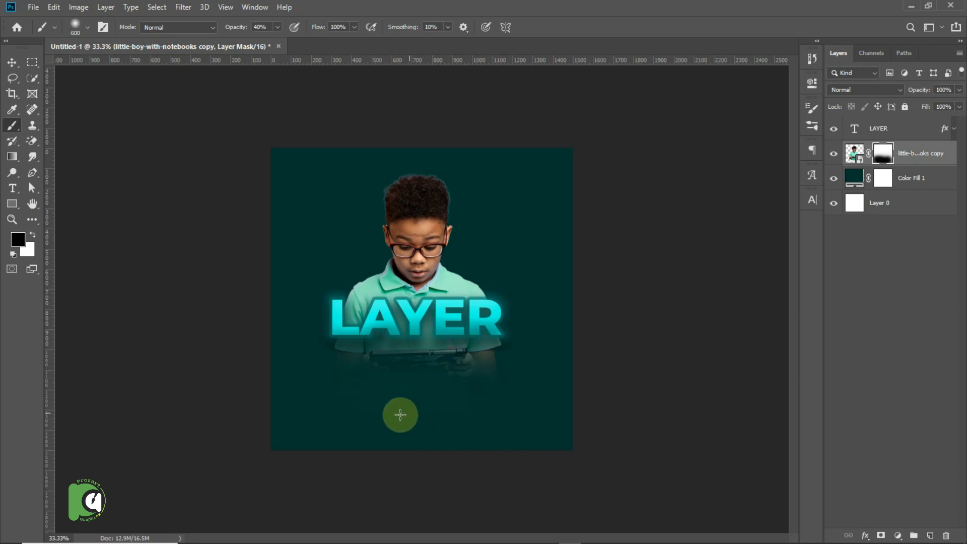
Move the boy image slightly up and the LAYER text down to the faded edge of the shirt.
left_click(12, 61)
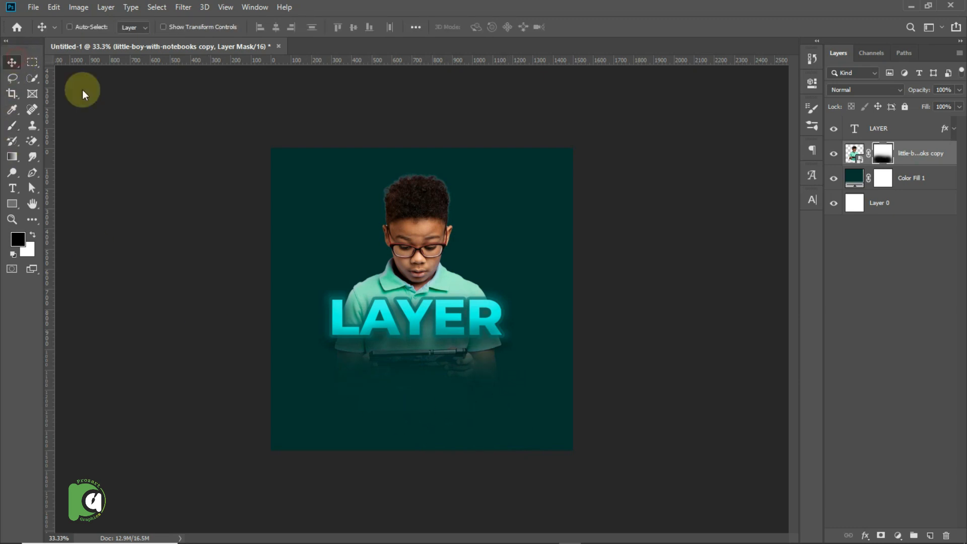
left_click_drag(428, 216, 422, 205)
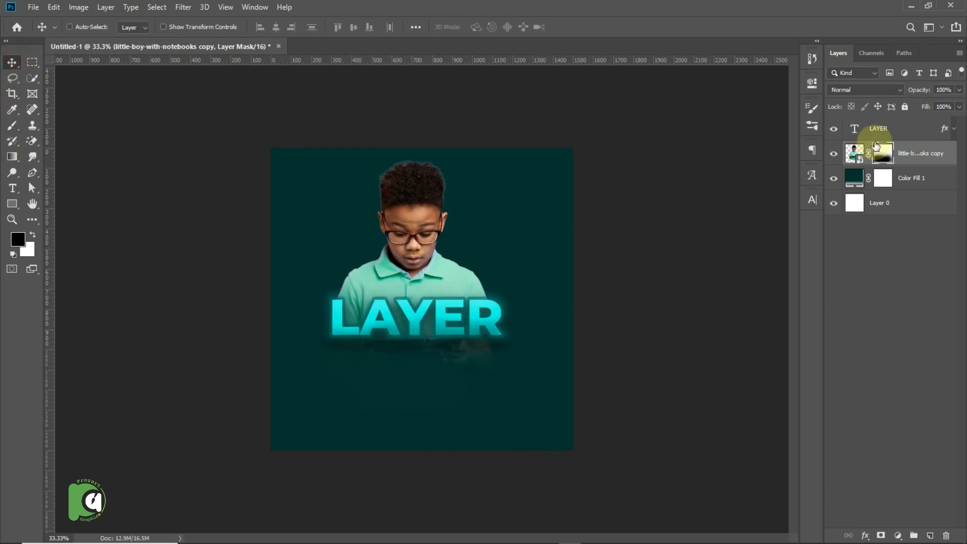
left_click(864, 130)
left_click_drag(509, 298, 496, 328)
Paint white on the boy image's layer mask to bring back the hidden lower body.
left_click(882, 153)
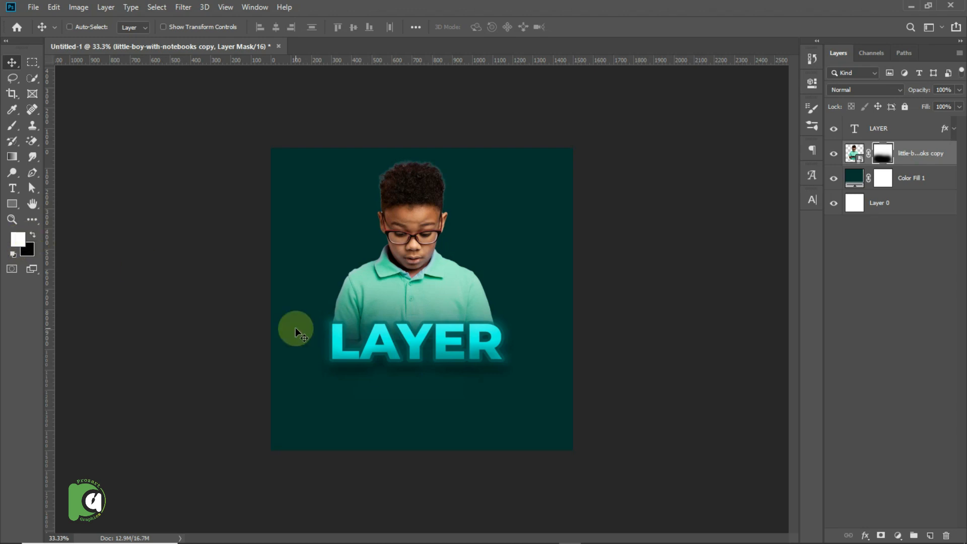
key("b")
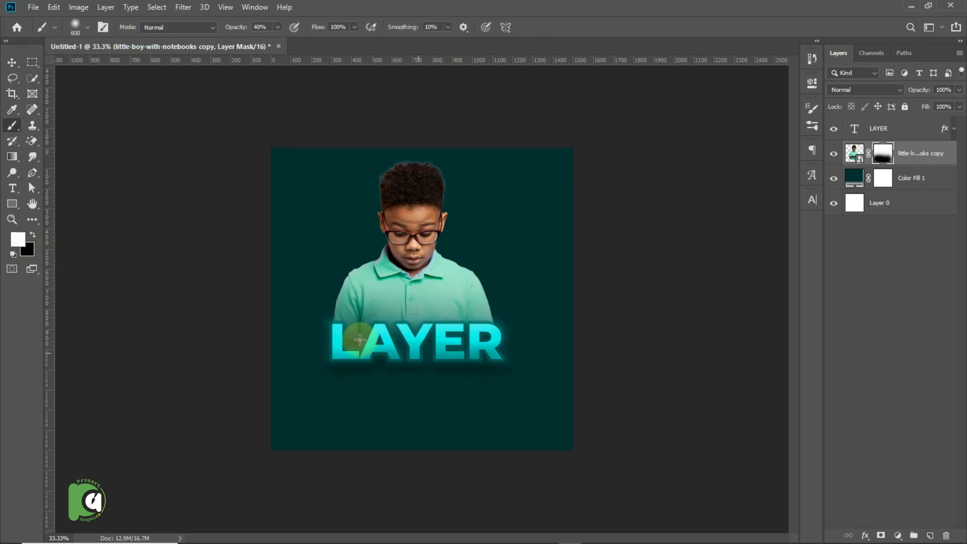
mouse_move(317, 339)
left_mouse_down()
mouse_move(410, 363)
mouse_move(497, 352)
mouse_move(312, 369)
mouse_move(516, 393)
mouse_move(352, 356)
left_mouse_up()
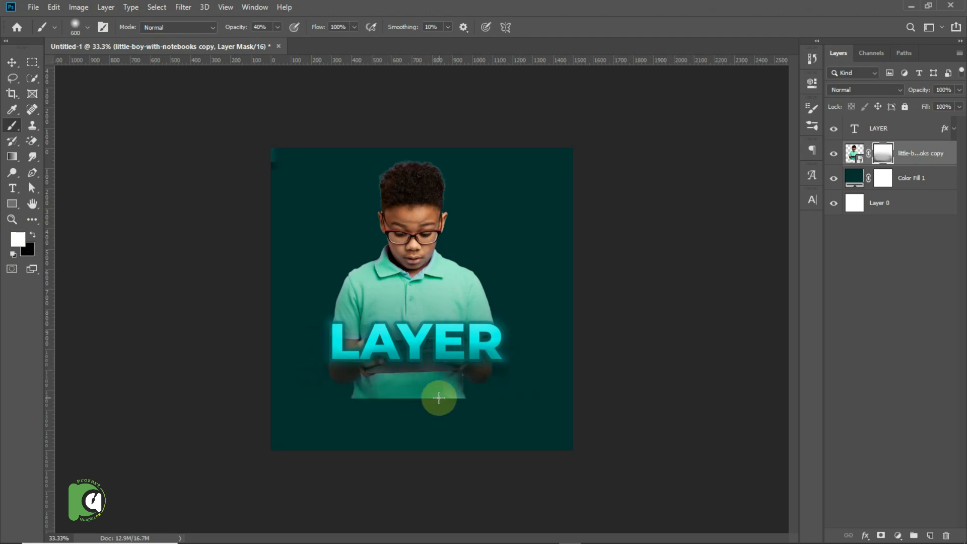
Undo the white painting on the mask and the last move of the LAYER text.
key("ctrl+z")
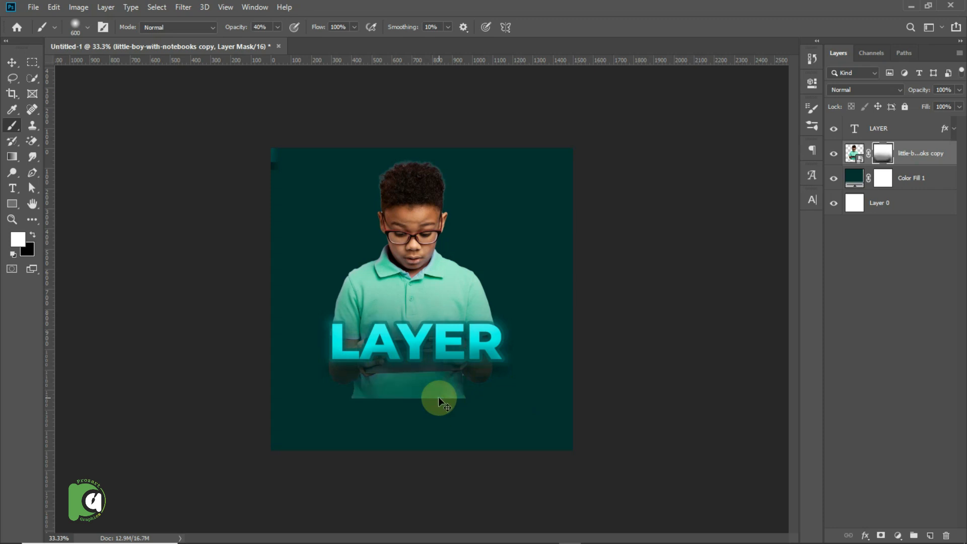
key("ctrl+z")
key("ctrl+z")
key("ctrl+z")
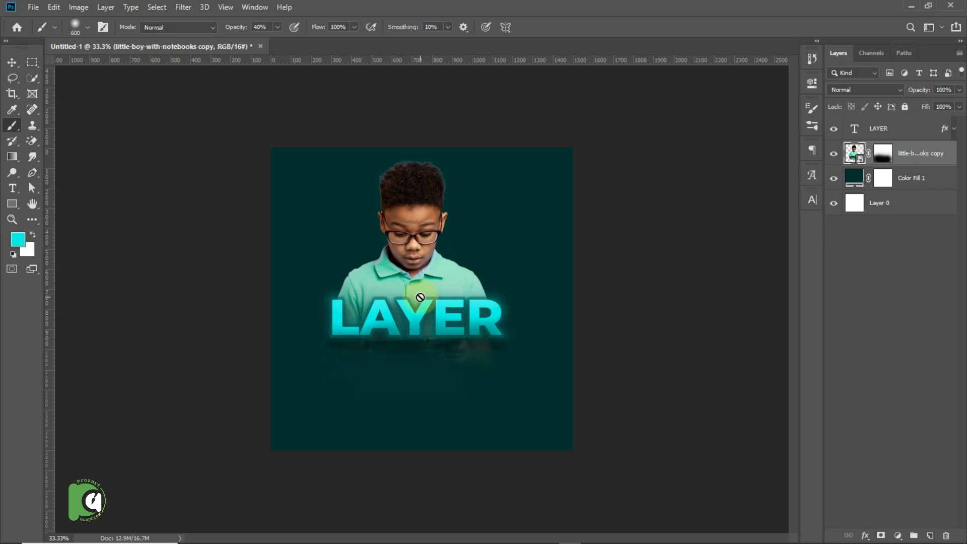
Move the boy image slightly down and place the LAYER text over the faded bottom of the shirt.
key("v")
left_click_drag(388, 321, 446, 365)
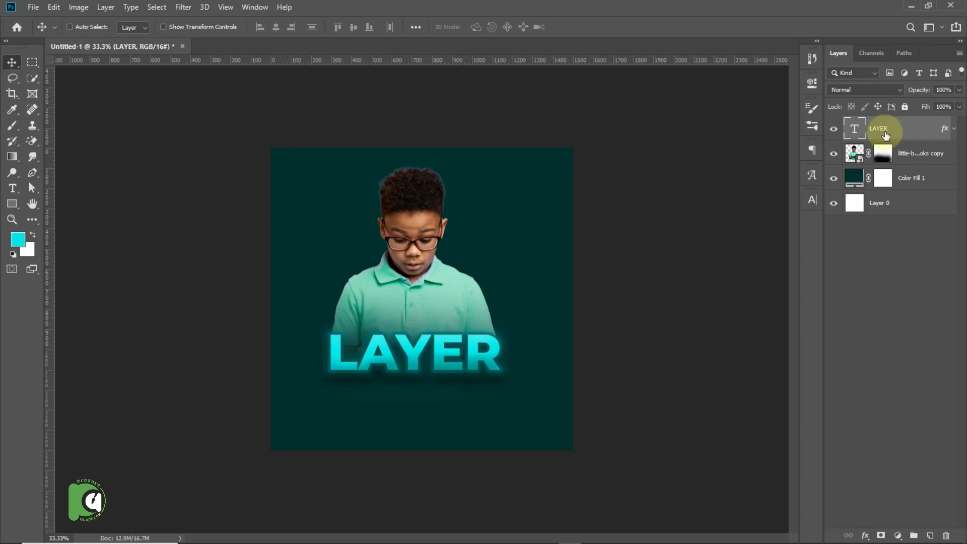
Disable the boy image's layer mask temporarily to compare, and enable it again.
left_click(916, 152)
left_click(884, 156)
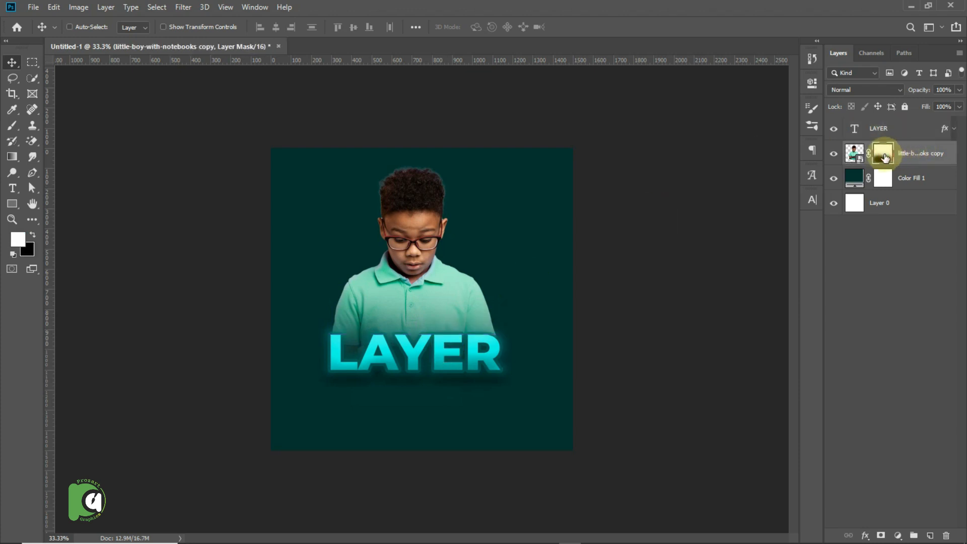
right_click(884, 154)
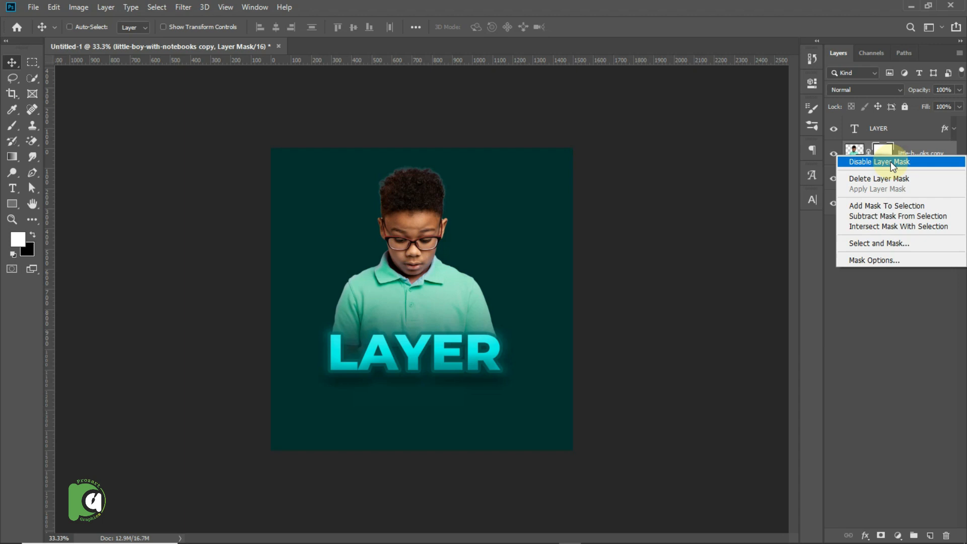
left_click(890, 162)
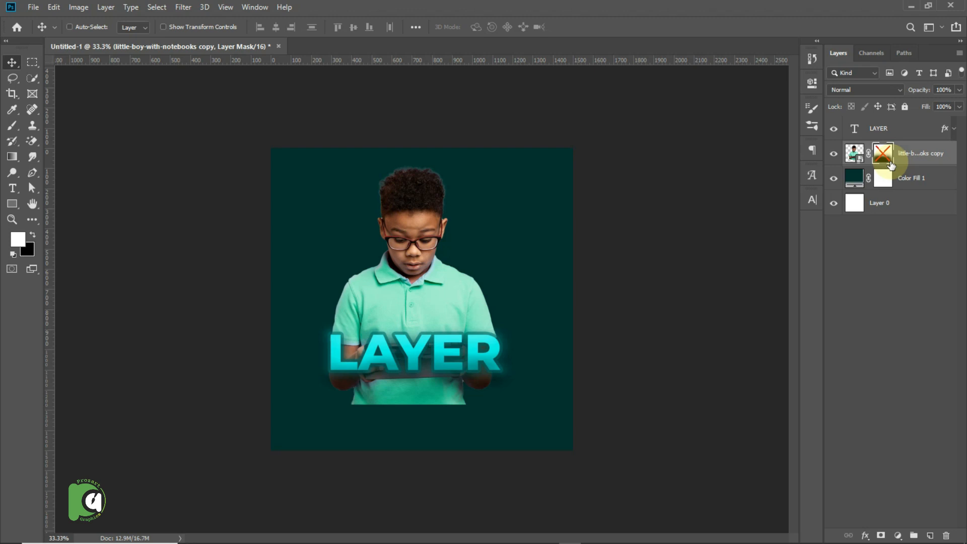
left_click(888, 159, "shift")
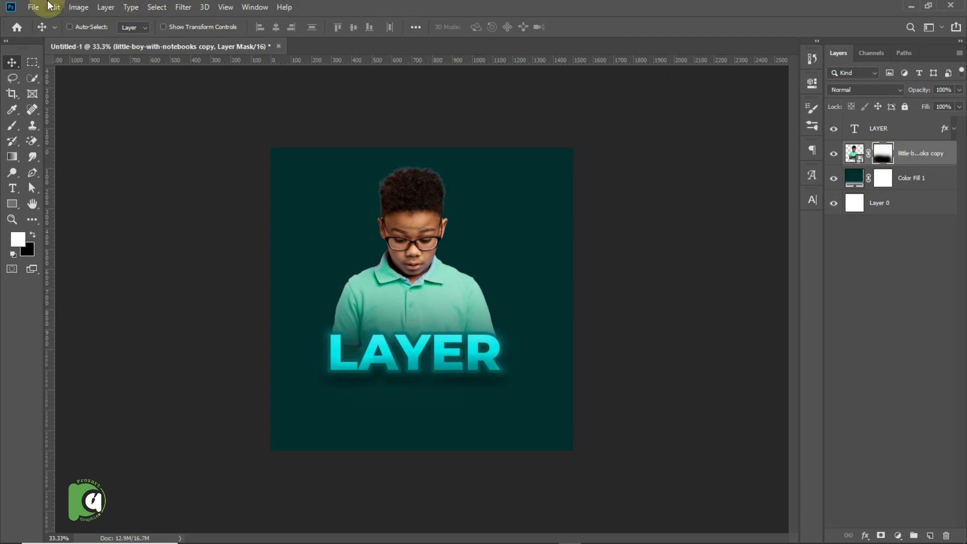
Open the photo WhatsApp Image 2023-10-18 at 2.00.30 PM from the Downloads folder as a separate document.
left_click(31, 7)
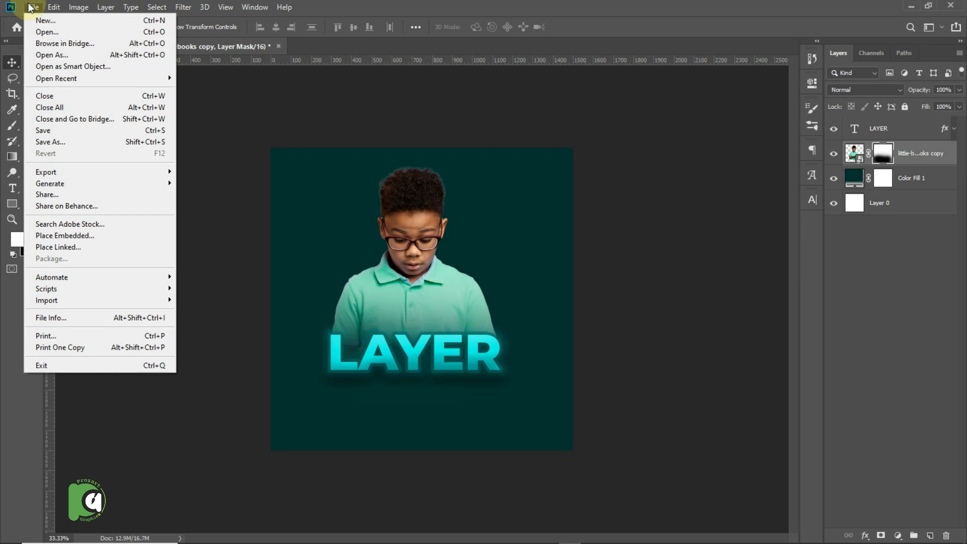
left_click(38, 29)
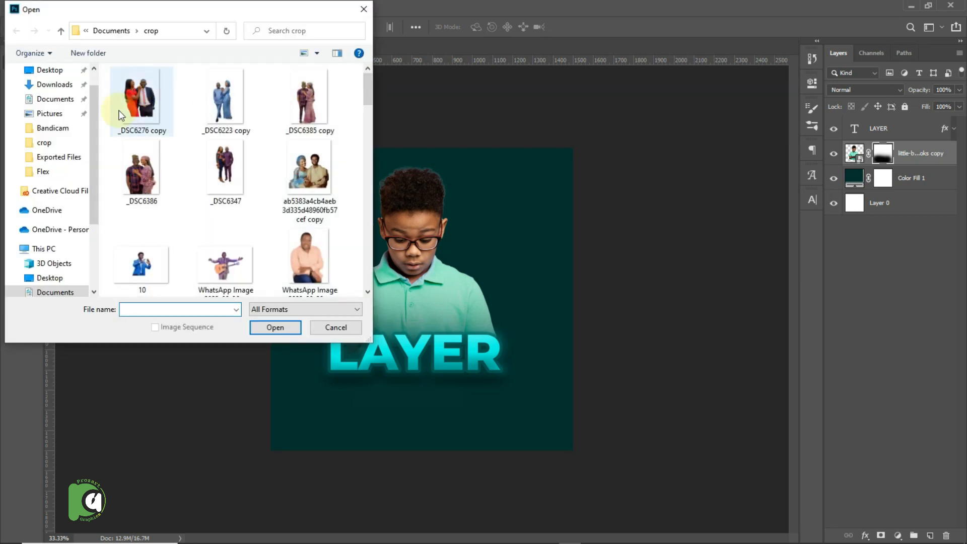
left_click(63, 87)
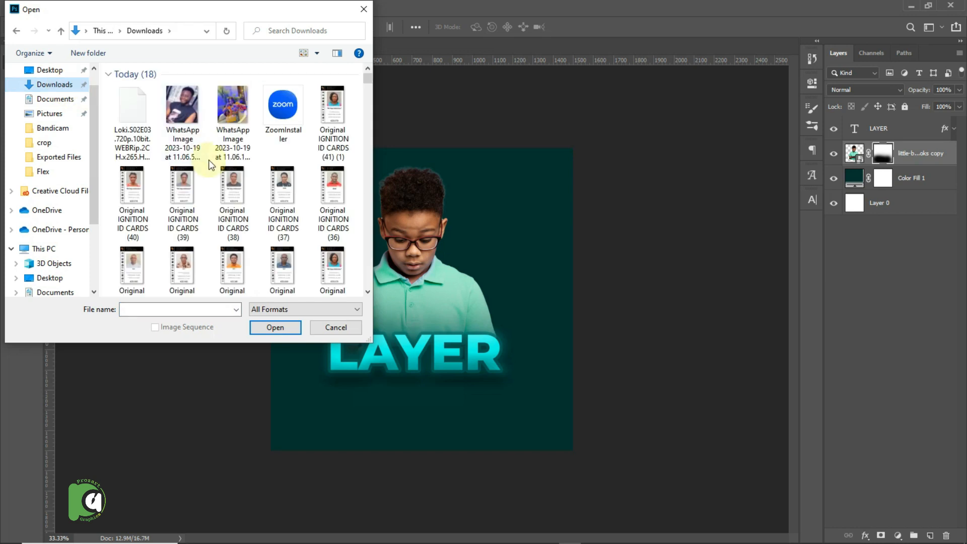
left_click(367, 291)
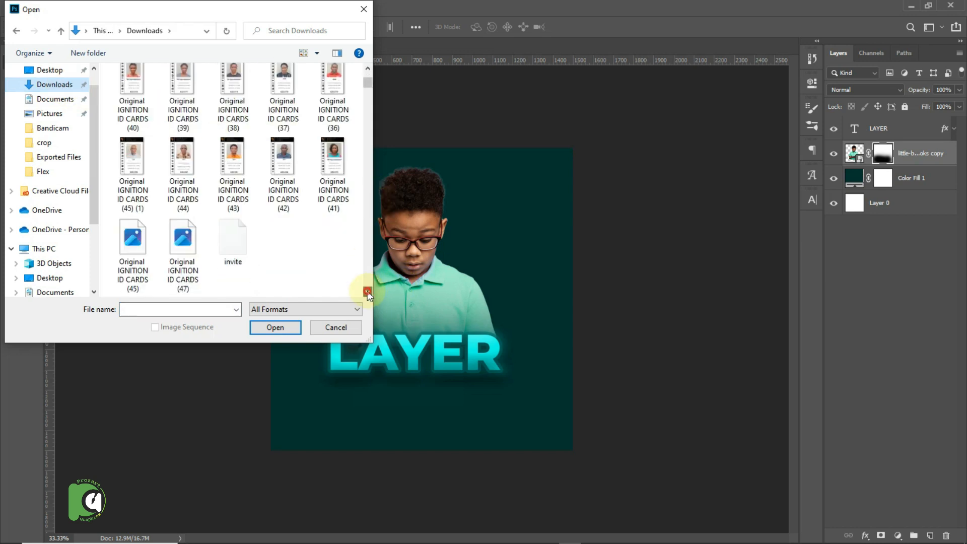
left_click(367, 292)
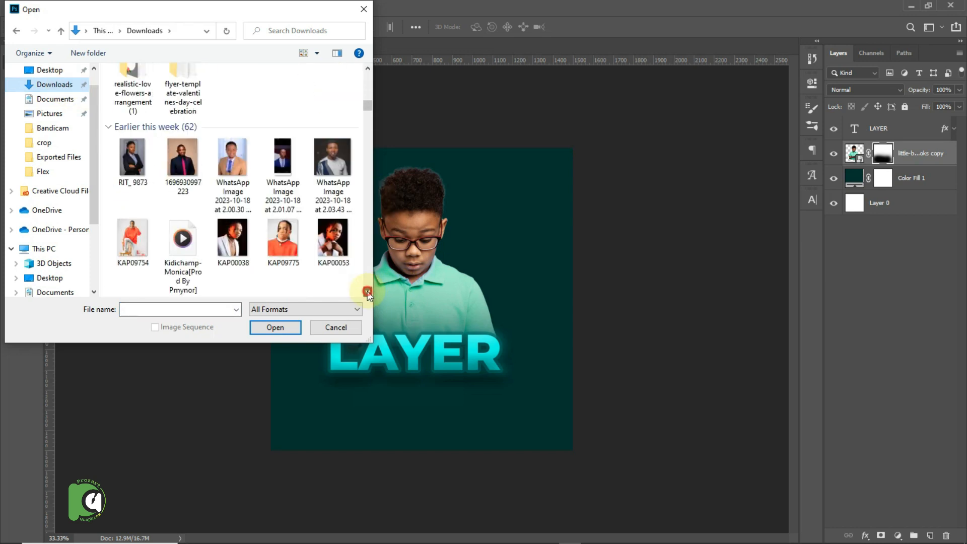
left_click(240, 165)
double_click(239, 162)
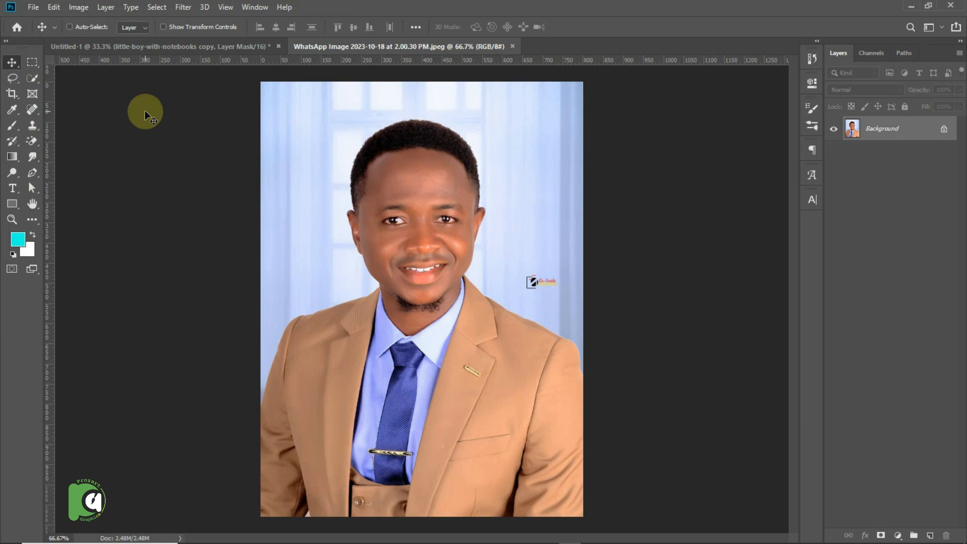
Select the man in the portrait with Select Subject and hide the background with a layer mask.
left_click(28, 81)
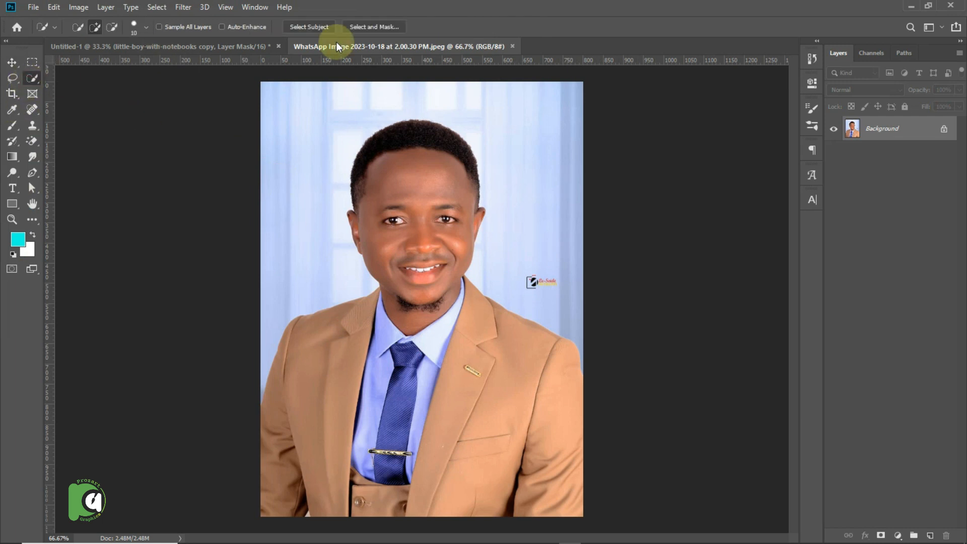
left_click(320, 28)
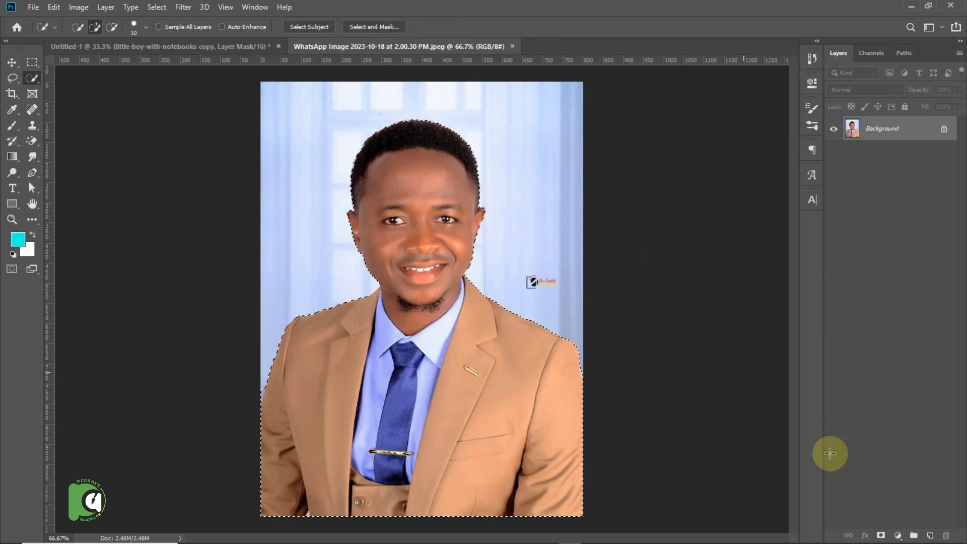
left_click(881, 536)
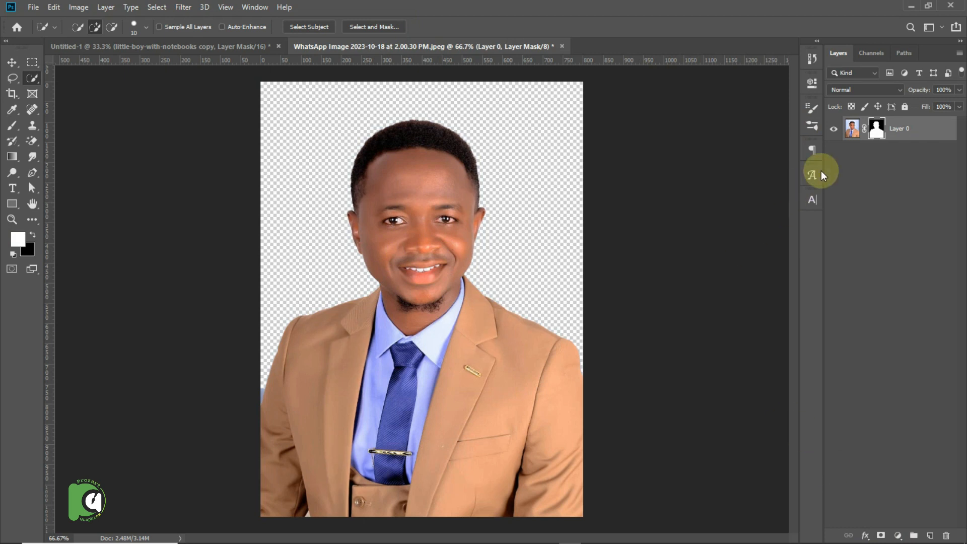
Add a solid color fill layer in dark teal 055c55 and place it beneath the masked portrait layer.
left_click(898, 535)
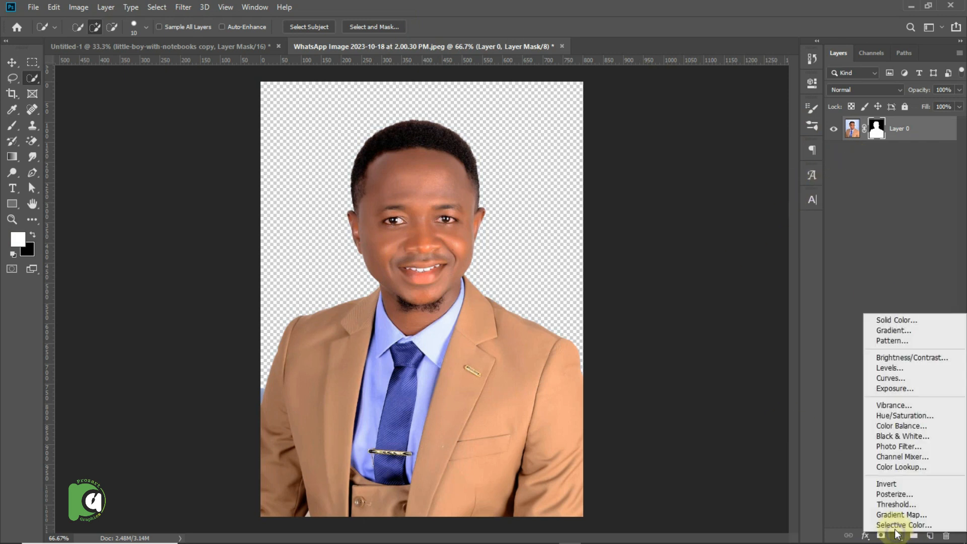
left_click(895, 320)
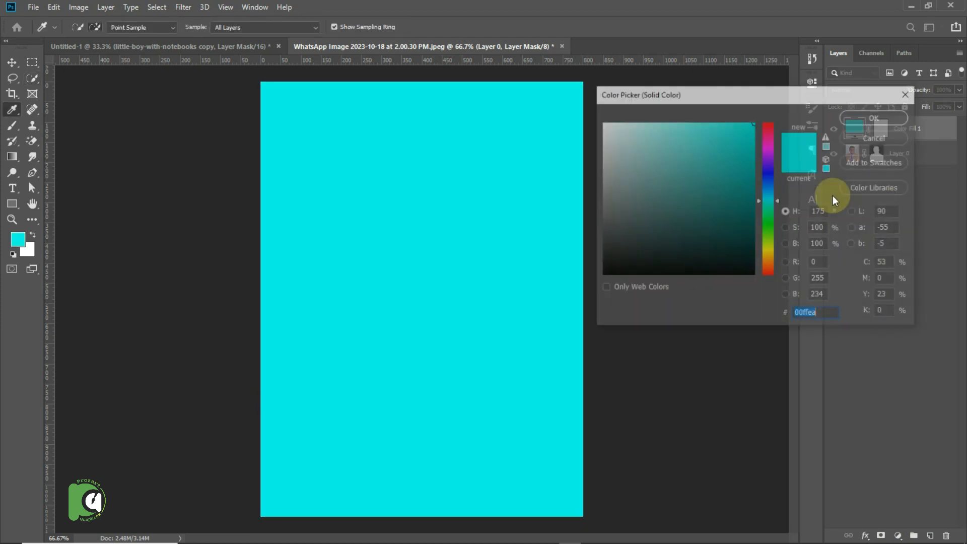
left_click(752, 220)
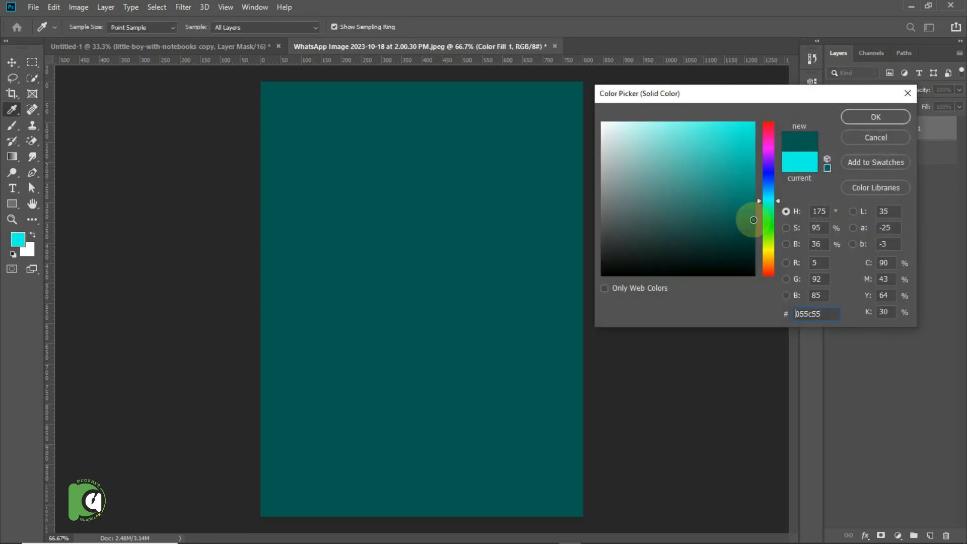
left_click(865, 116)
left_click_drag(896, 131, 908, 176)
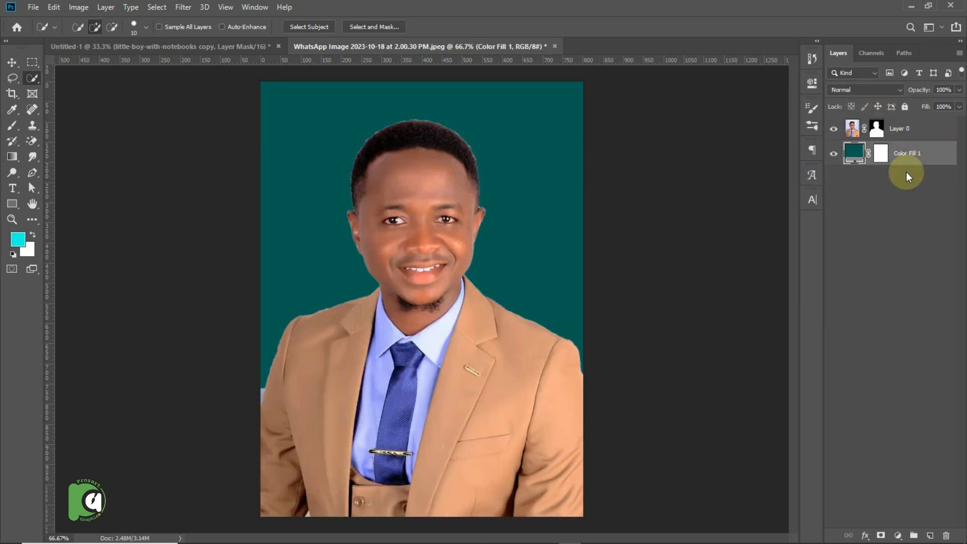
Disable the portrait's layer mask temporarily to compare, enable it again, and close the portrait document.
left_click(877, 130)
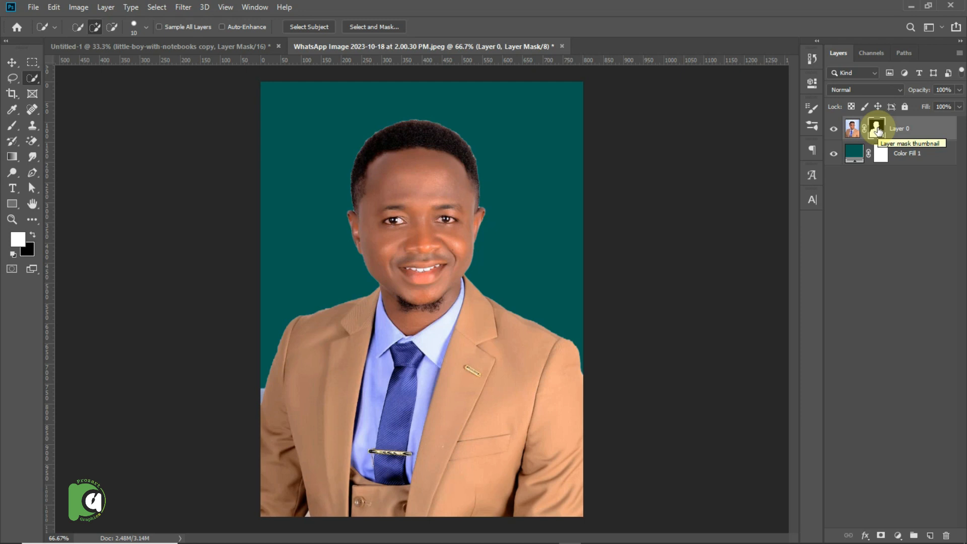
right_click(877, 130)
left_click(880, 133)
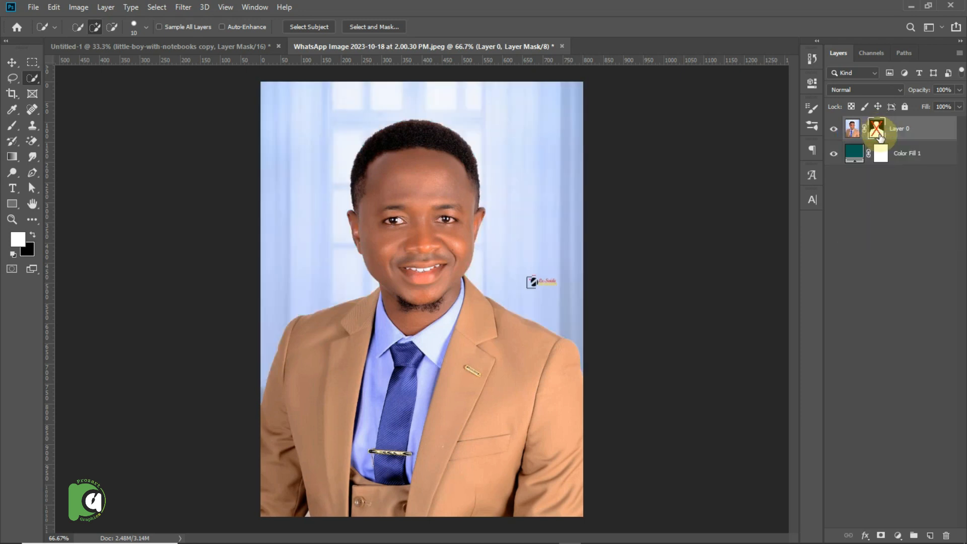
right_click(879, 135)
left_click(881, 142)
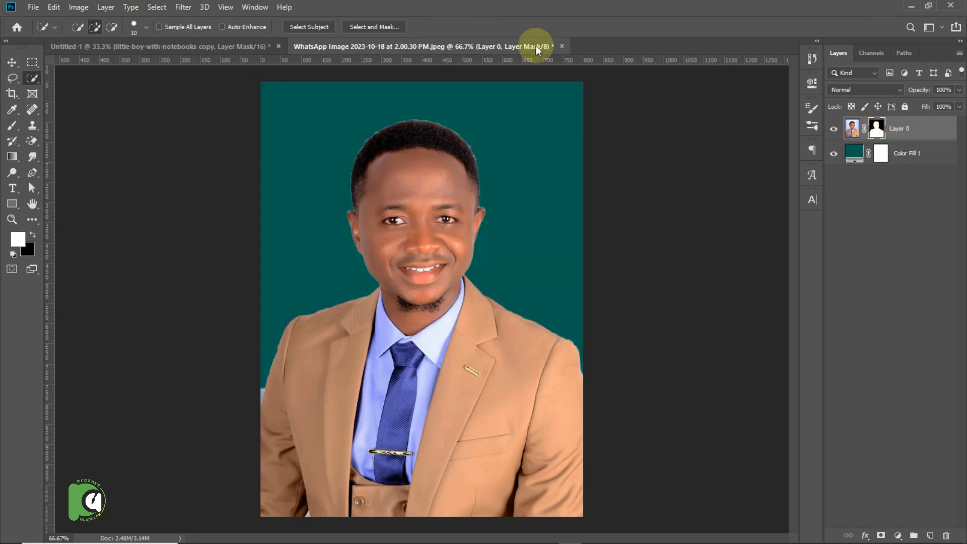
left_click(562, 45)
key("Escape")
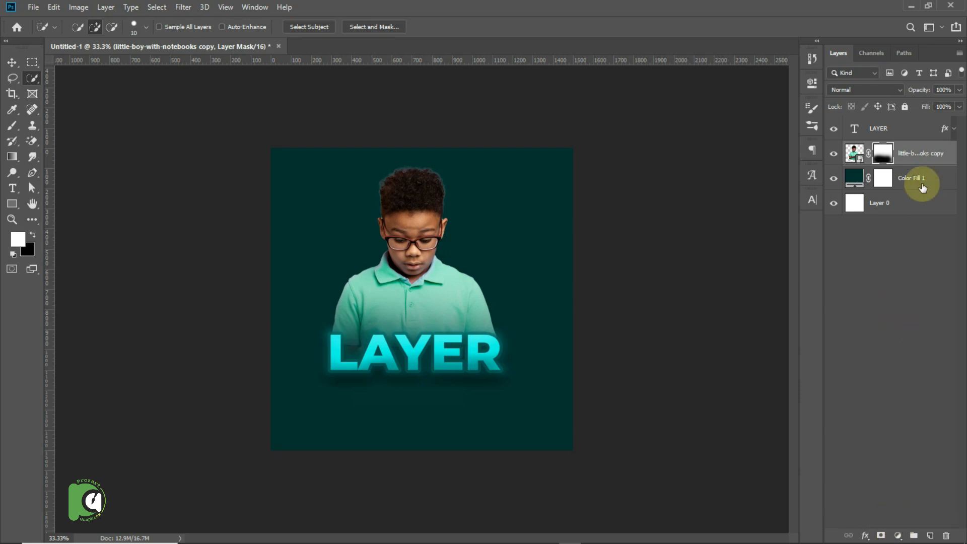
Add a Brightness/Contrast adjustment layer above the LAYER text with brightness -1 and contrast 15.
left_click(898, 133)
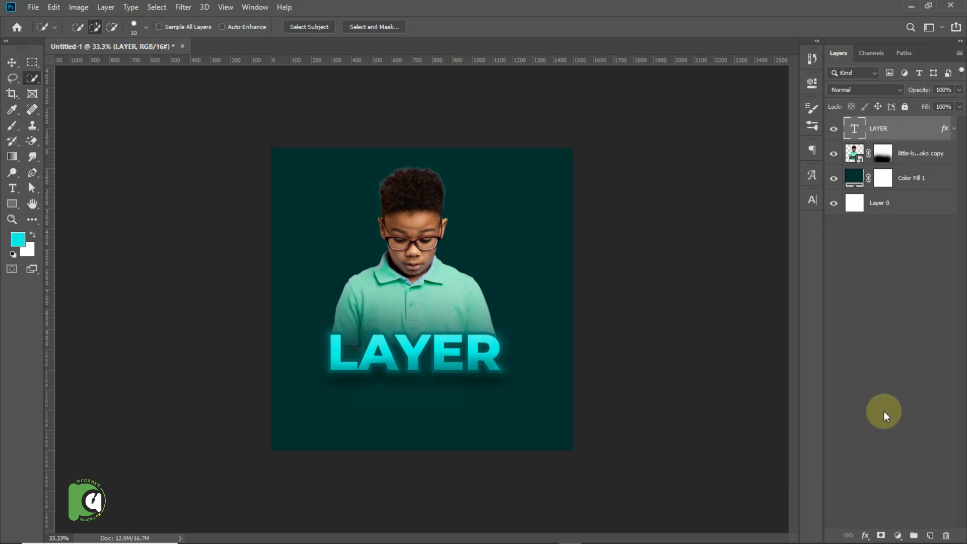
left_click(896, 536)
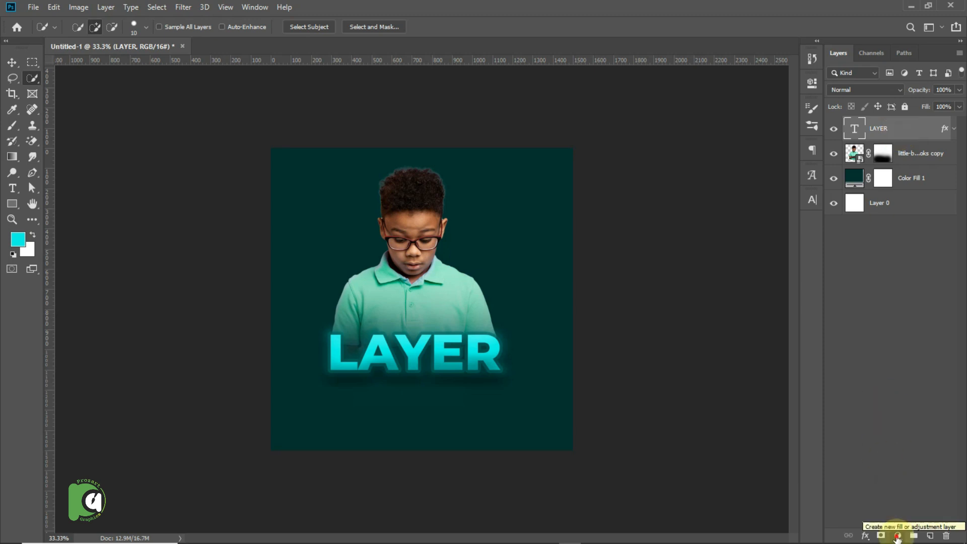
left_click(897, 537)
left_click(898, 537)
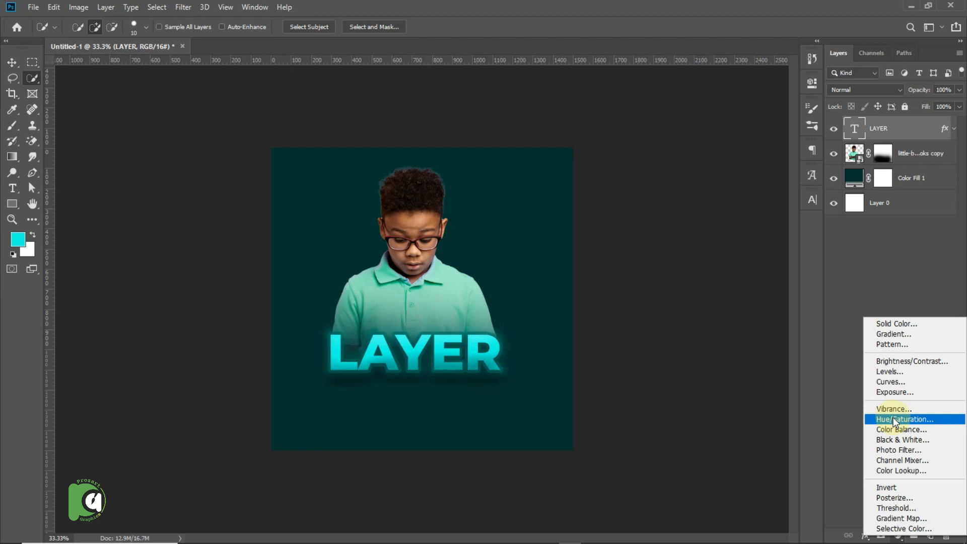
left_click(888, 364)
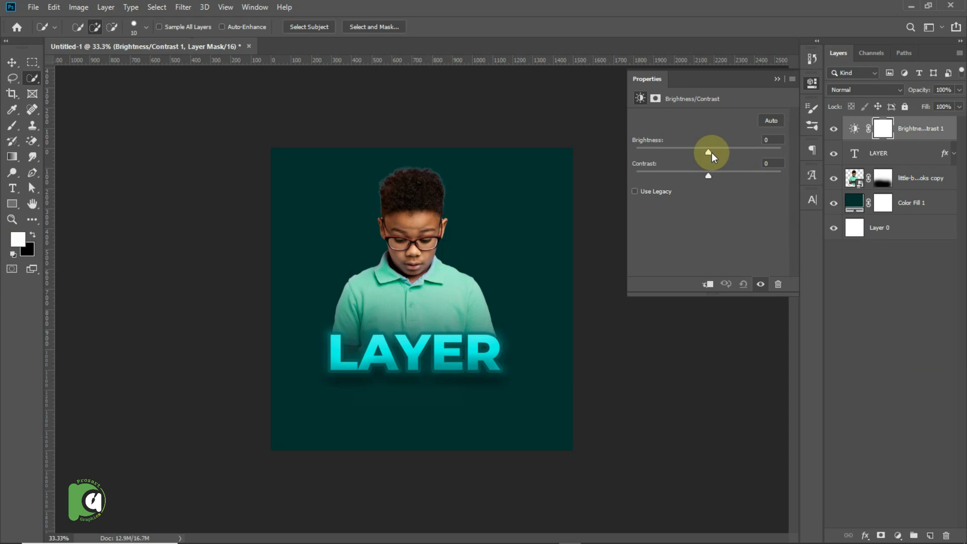
left_click_drag(714, 152, 718, 176)
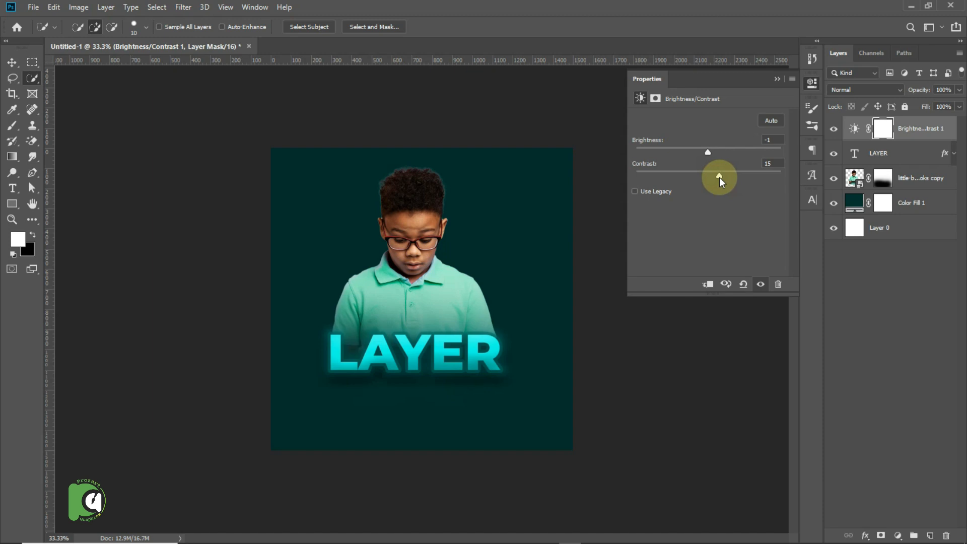
left_click(777, 81)
Add a Color Balance adjustment layer on top with midtones Cyan-Red at +26 and Magenta-Green at +9.
left_click(898, 535)
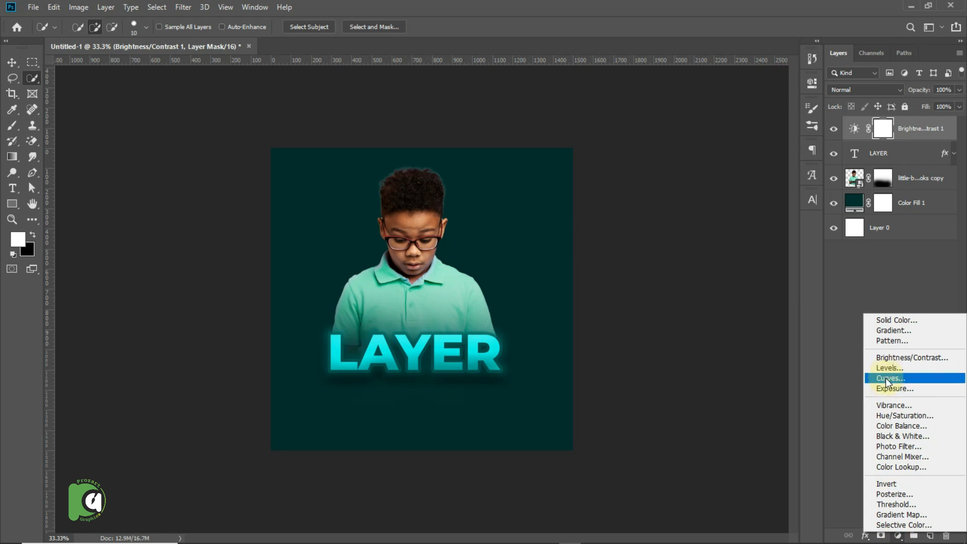
left_click(890, 425)
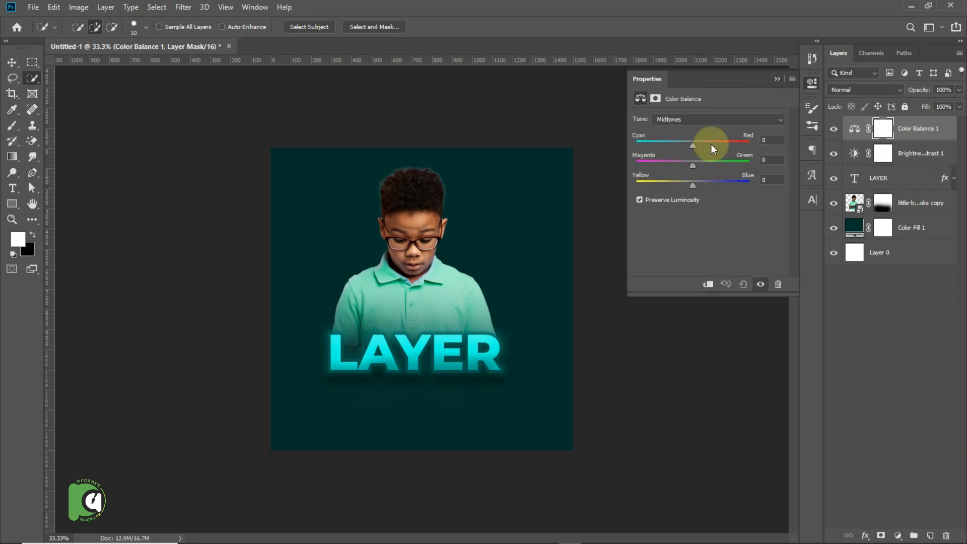
mouse_move(698, 144)
left_mouse_down()
mouse_move(706, 143)
mouse_move(697, 164)
left_mouse_up()
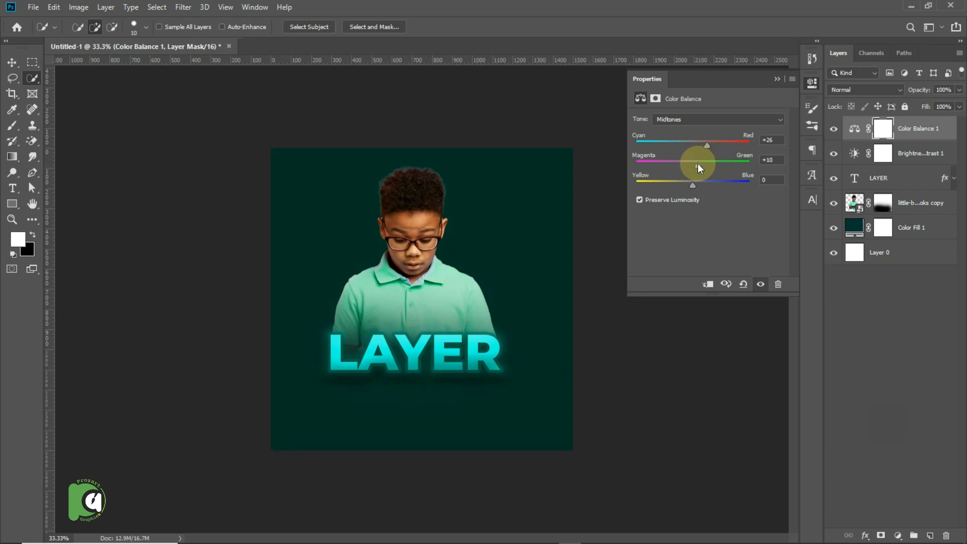
left_click(777, 81)
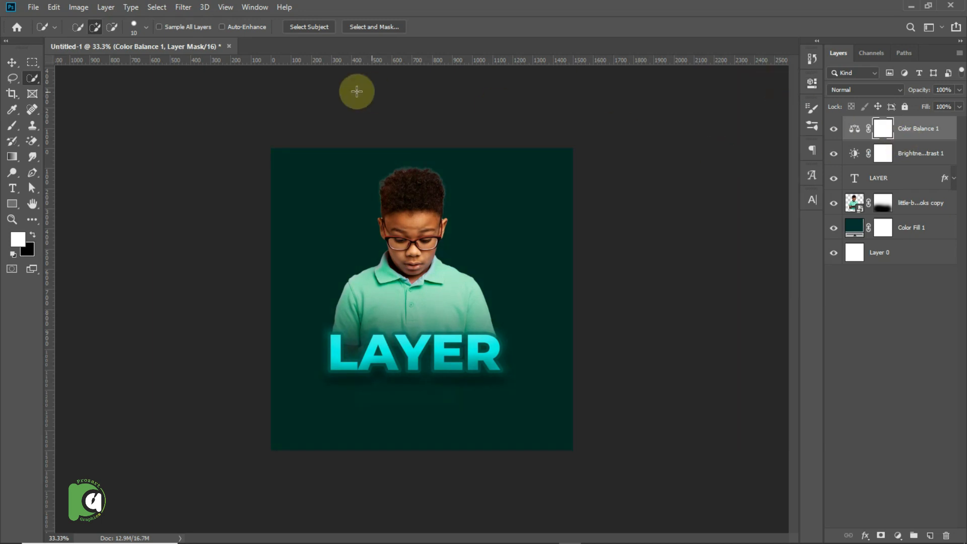
Select the Color Fill 1 layer and start placing an embedded image, browsing to the bg folder inside PNGS in Downloads.
left_click(12, 62)
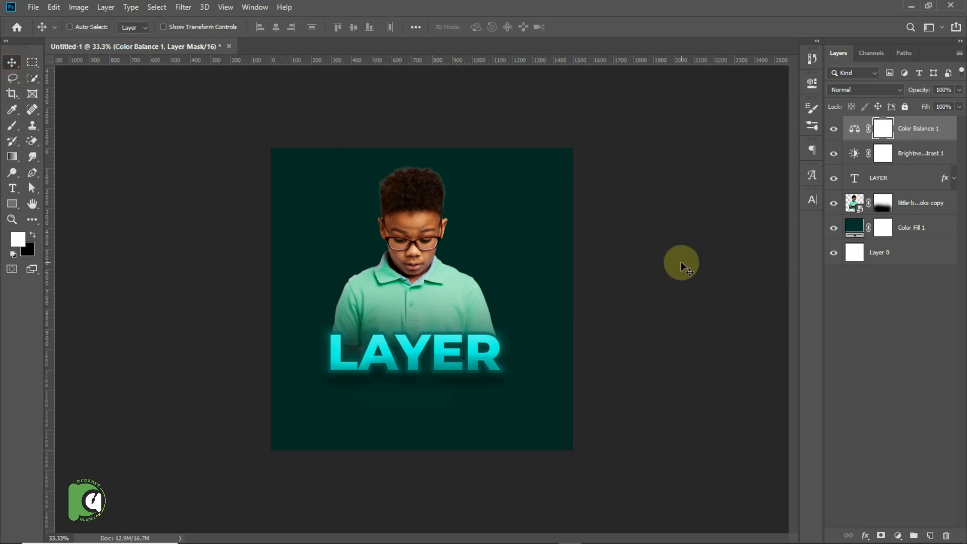
left_click(918, 229)
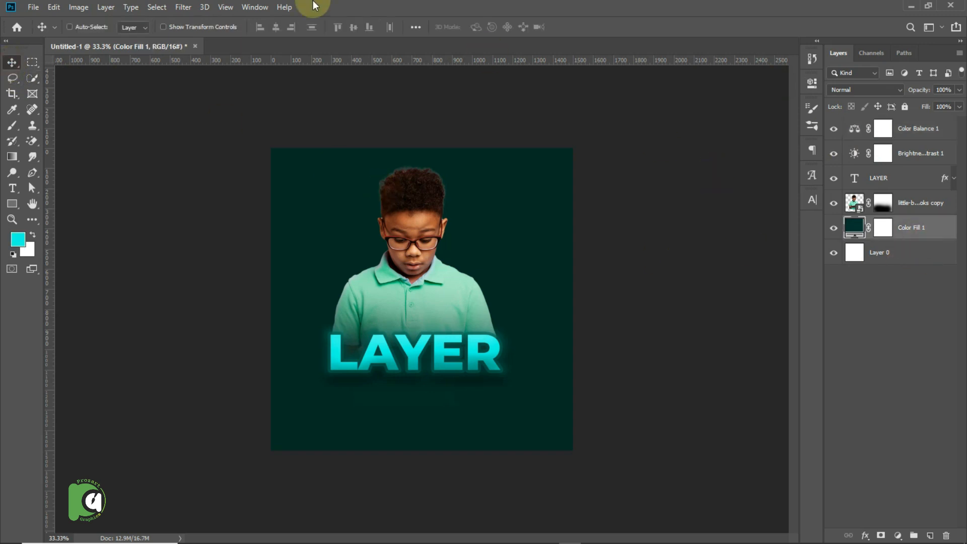
left_click(37, 6)
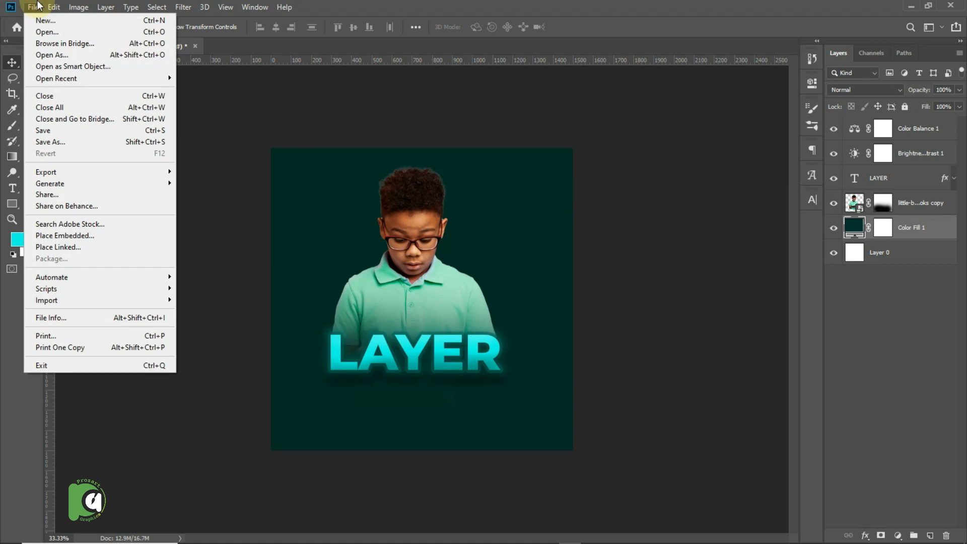
left_click(75, 235)
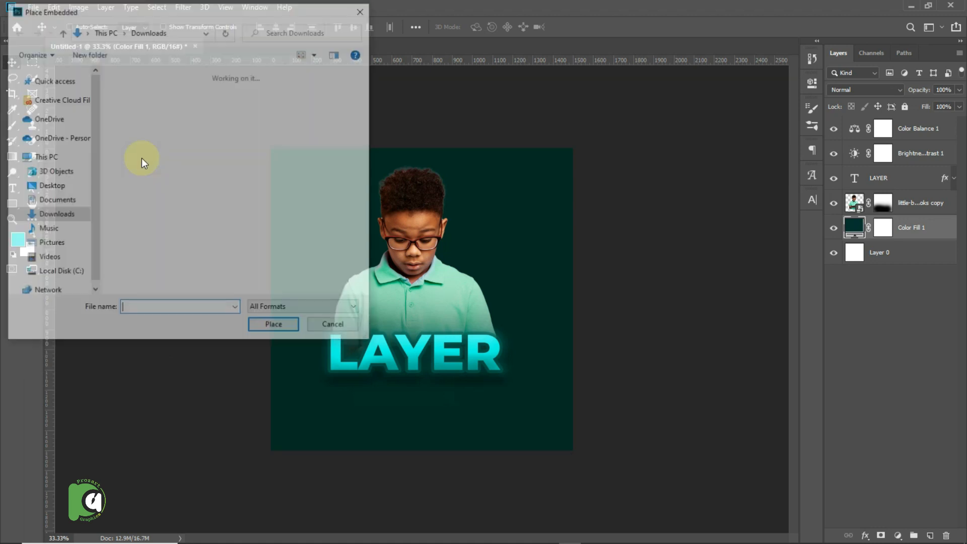
left_click(222, 121)
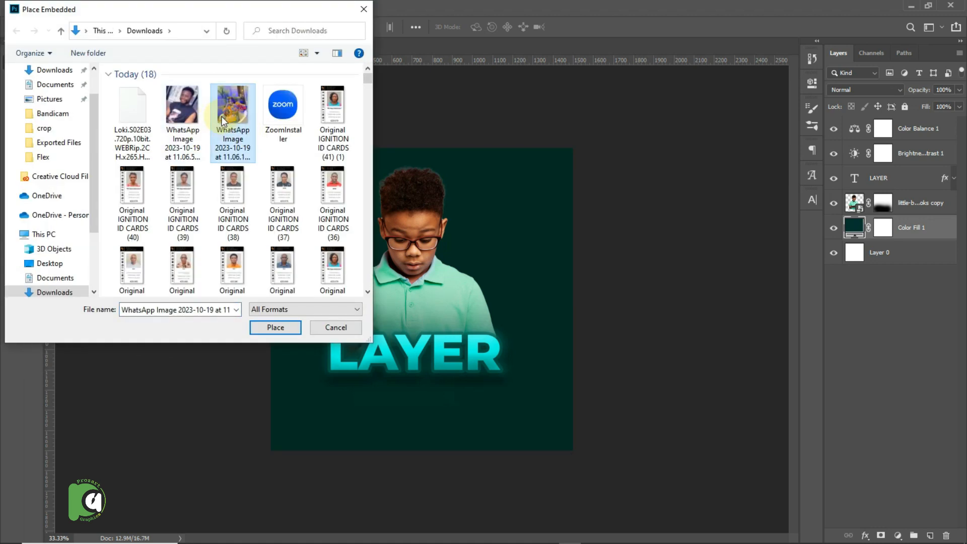
type("pn")
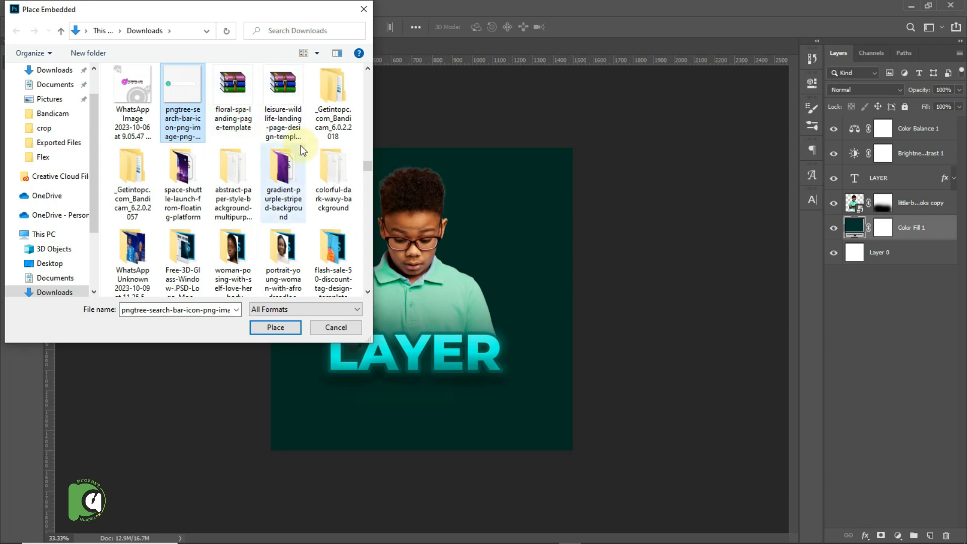
type("gs")
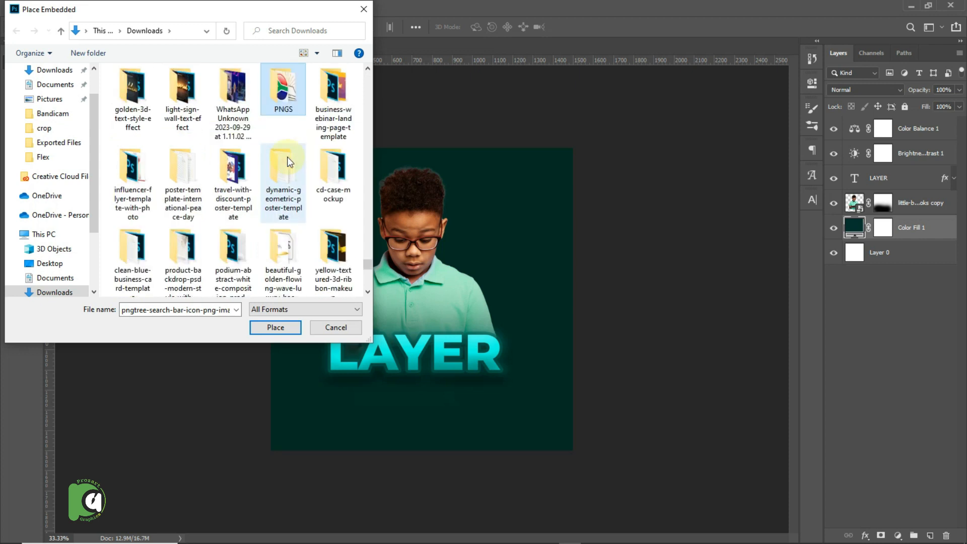
double_click(280, 98)
left_click(242, 189)
type("bg")
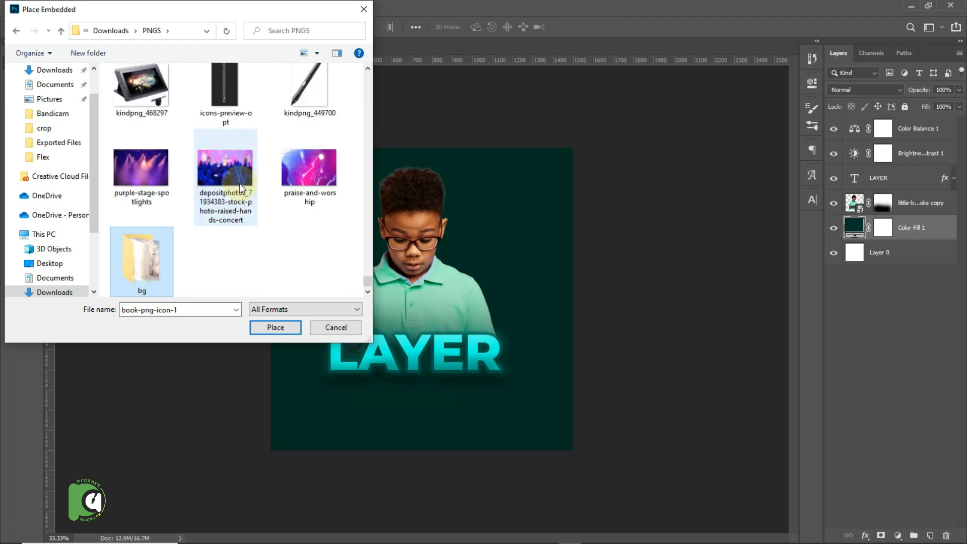
double_click(145, 254)
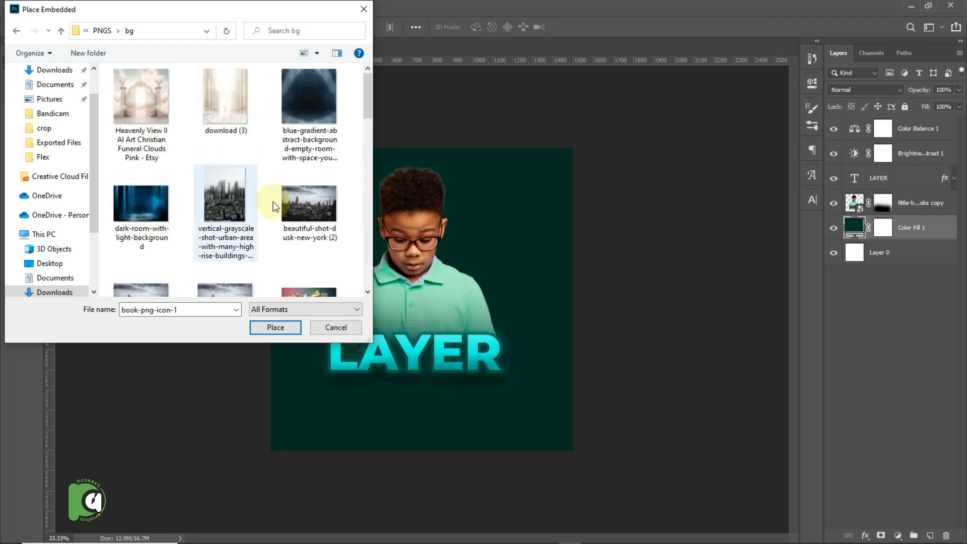
Place the blue-stage-lights-light-show image above the color fill and enlarge it proportionally to cover the whole canvas.
left_click_drag(369, 94, 356, 260)
double_click(288, 150)
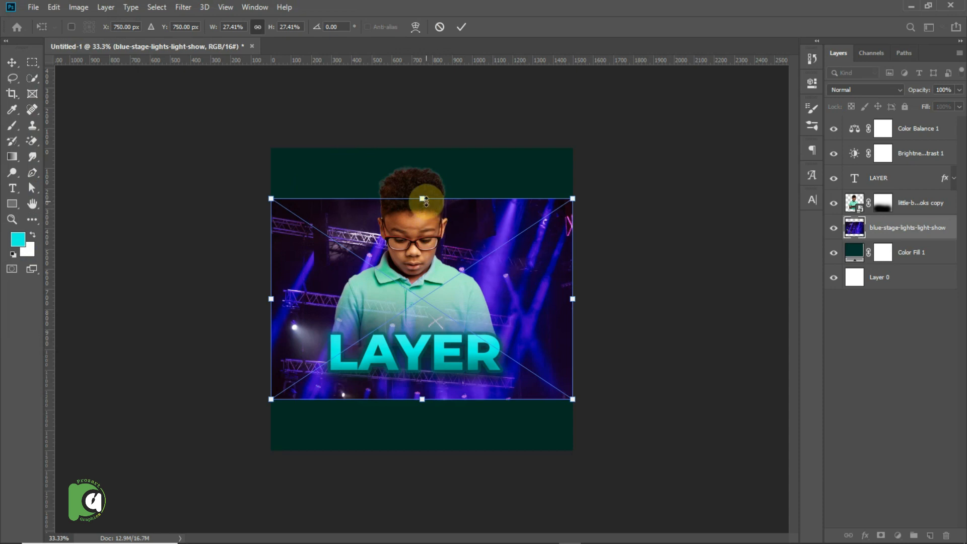
left_click_drag(425, 201, 424, 138)
key("Return")
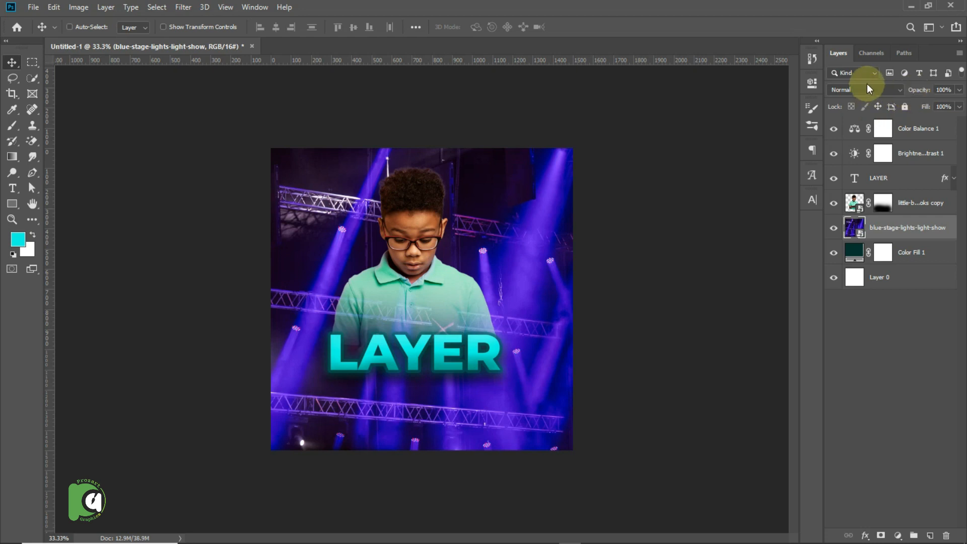
Try the darkening blend modes on the stage lights layer, from Darken through Multiply to Darker Color.
left_click(899, 89)
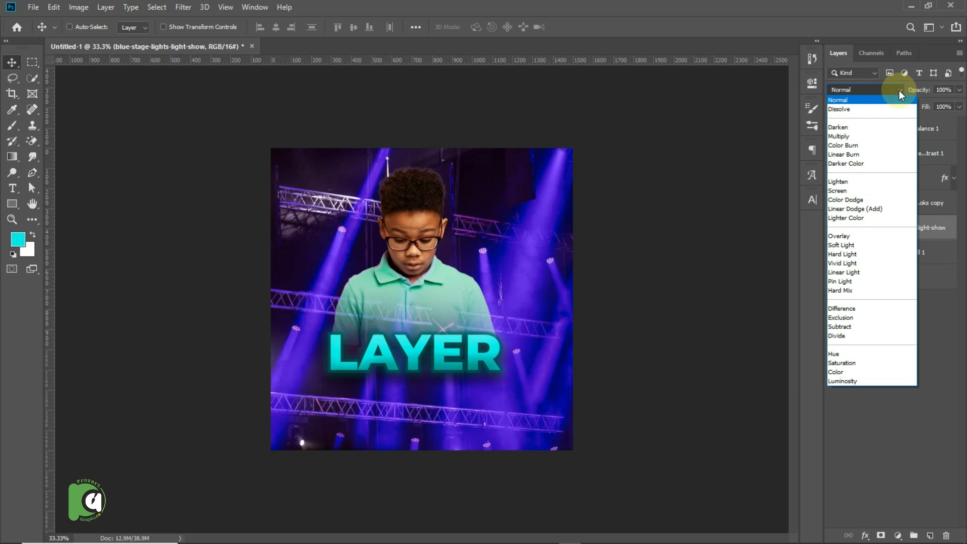
left_click(856, 128)
key("Down")
key("Down")
key("Down")
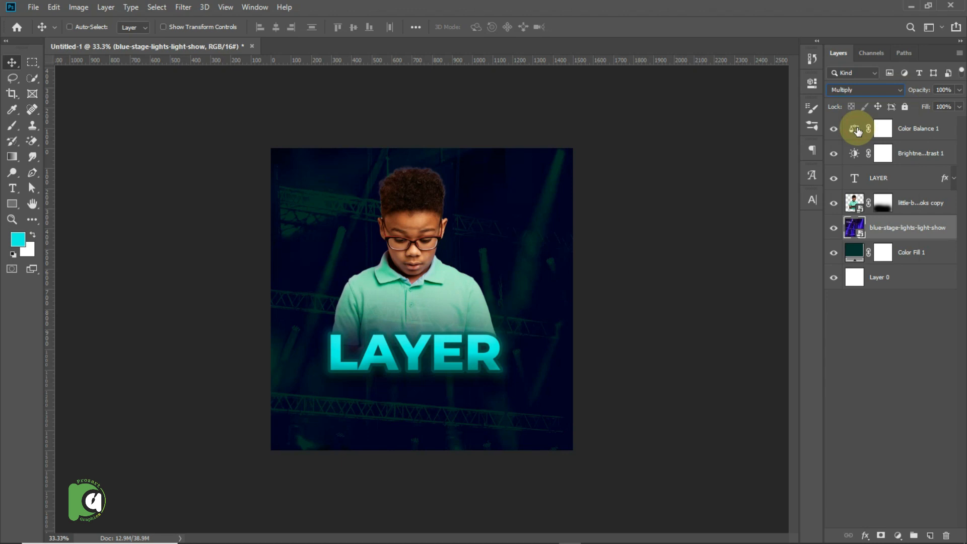
key("Down")
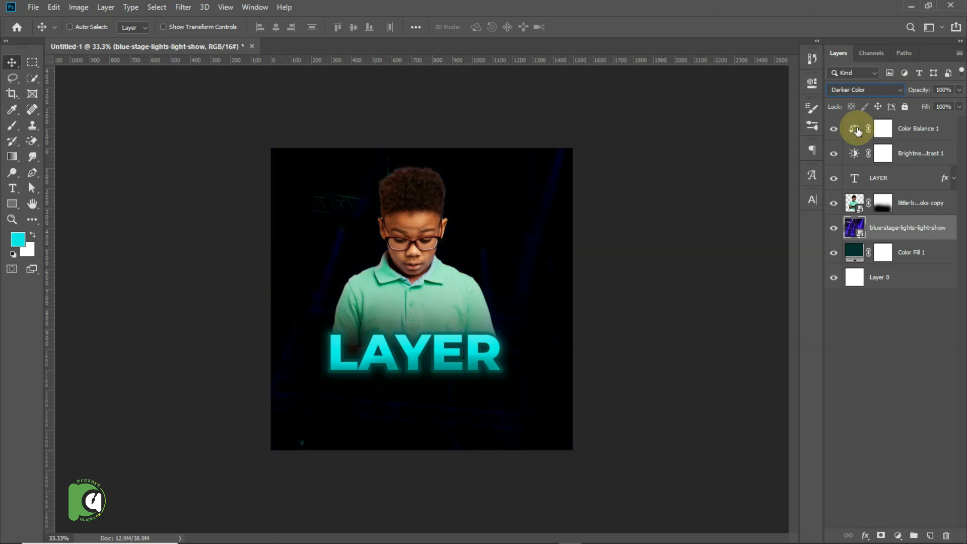
key("Down")
key("Down")
Try the blend modes from Lighten through Overlay and Linear Light to Hard Mix on the stage lights layer, and restore Normal.
left_click(880, 93)
left_click(848, 180)
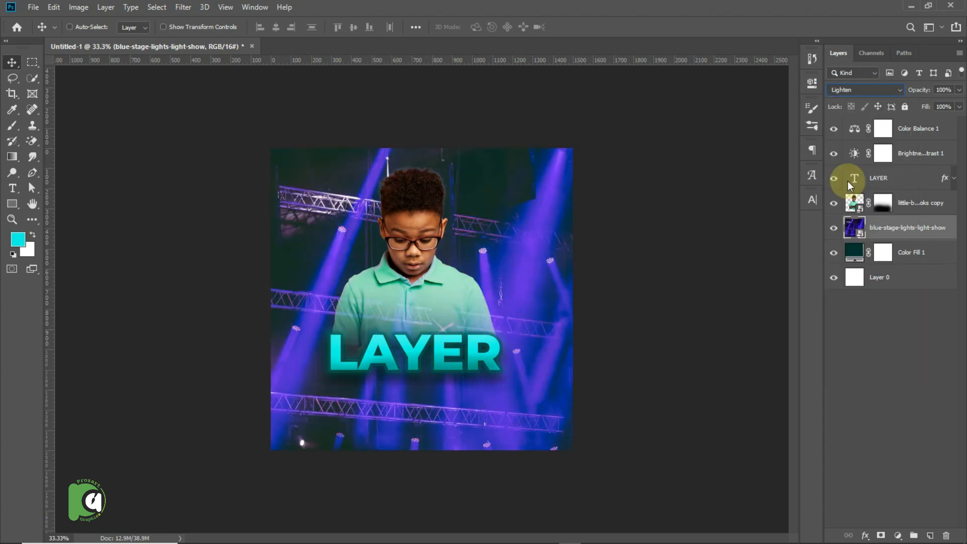
key("Down")
key("Down")
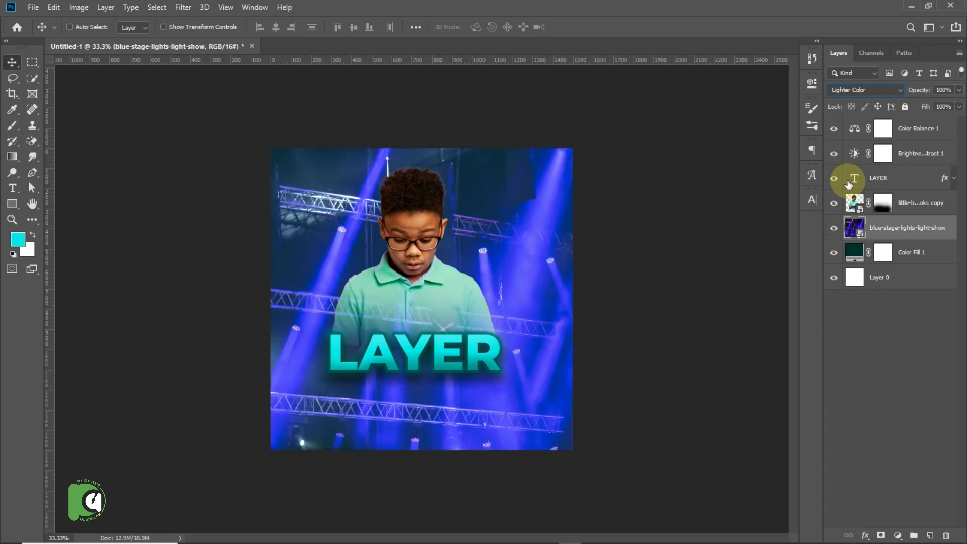
key("Down")
key("Down")
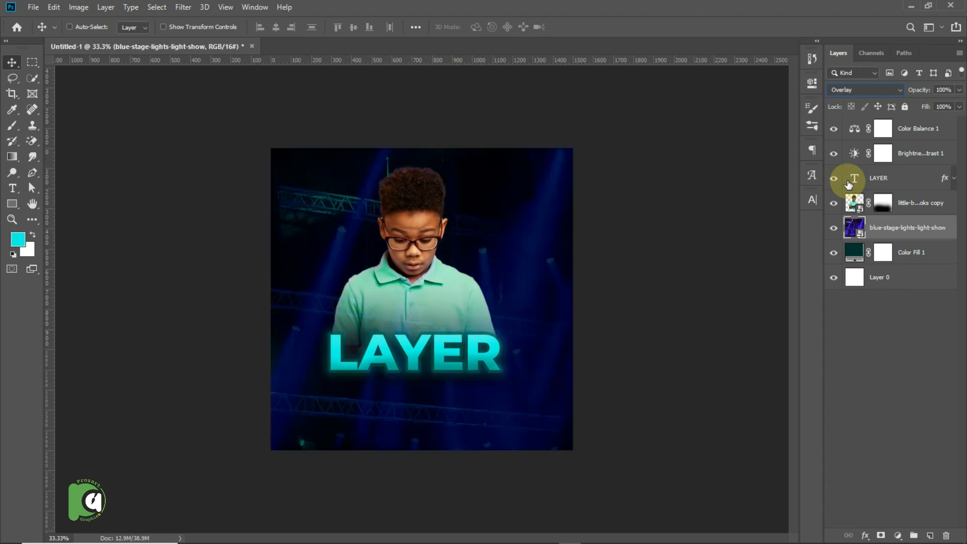
key("Down")
key("Down")
key("Down")
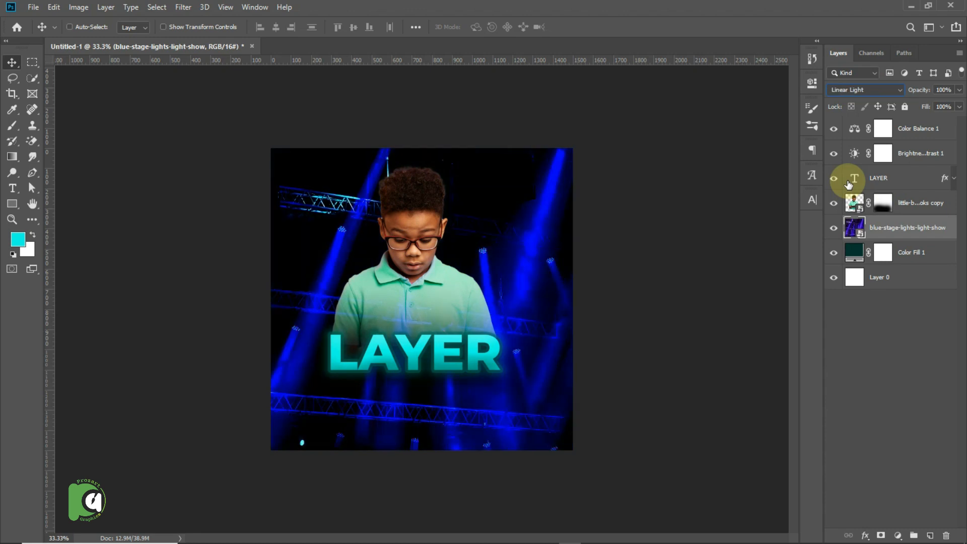
key("Down")
key("Down")
key("Down")
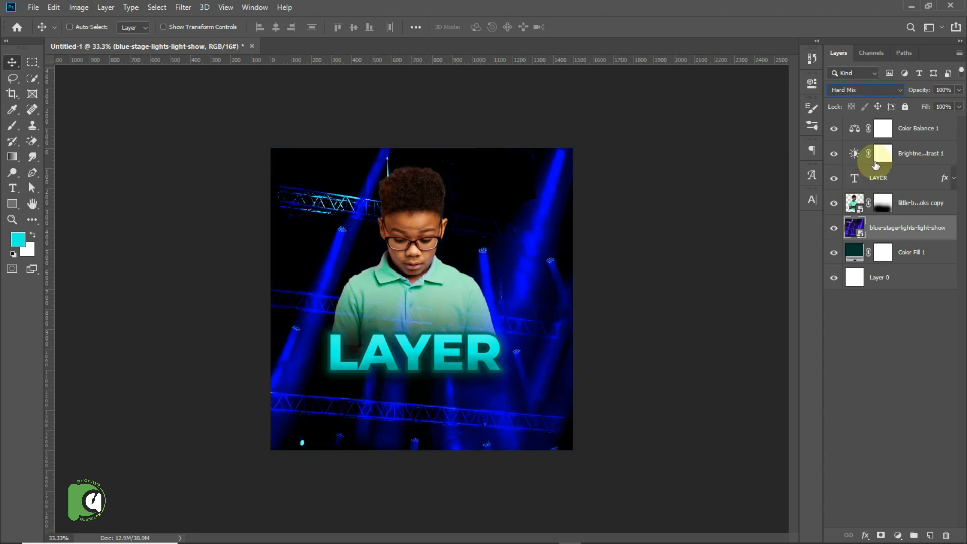
left_click(850, 90)
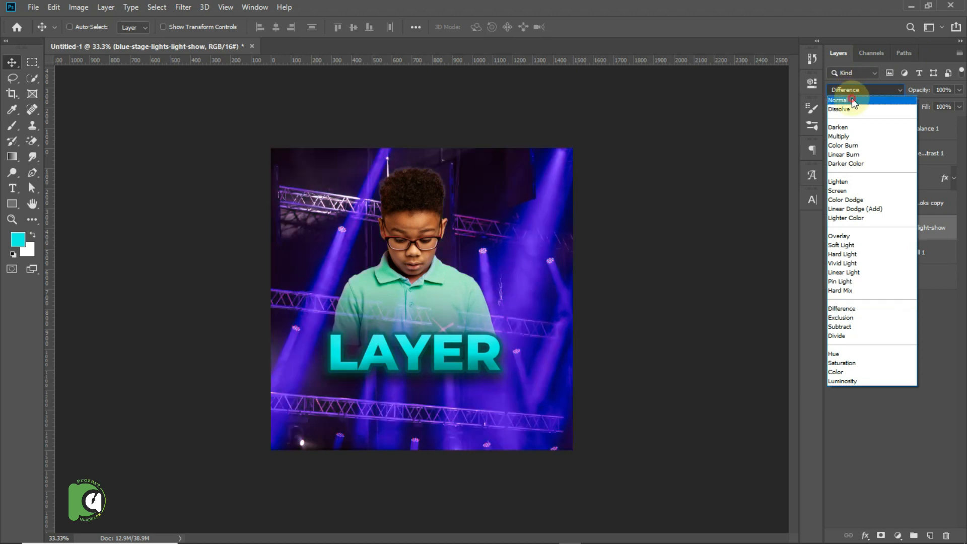
left_click(851, 97)
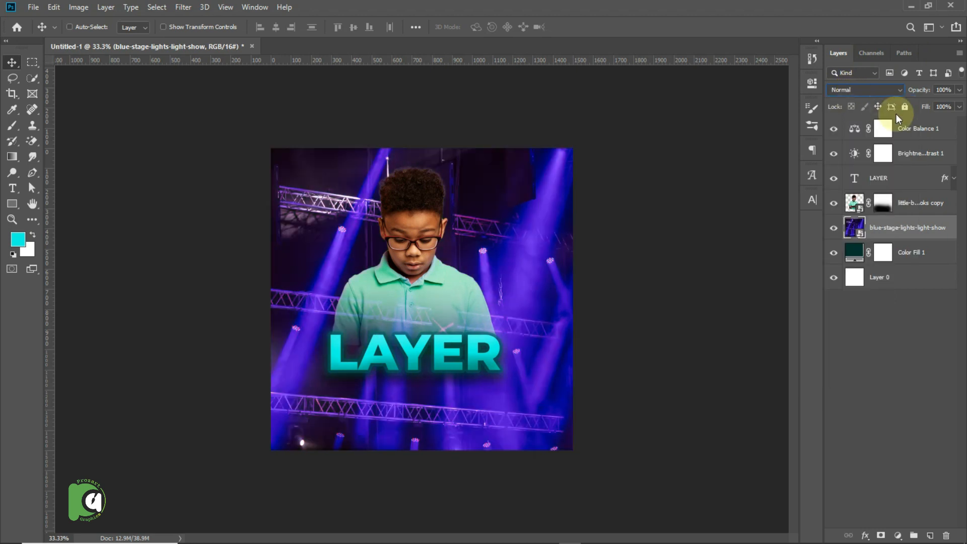
Blend the stage lights layer into the teal background with Luminosity mode and an opacity of 17%.
left_click_drag(920, 92, 871, 96)
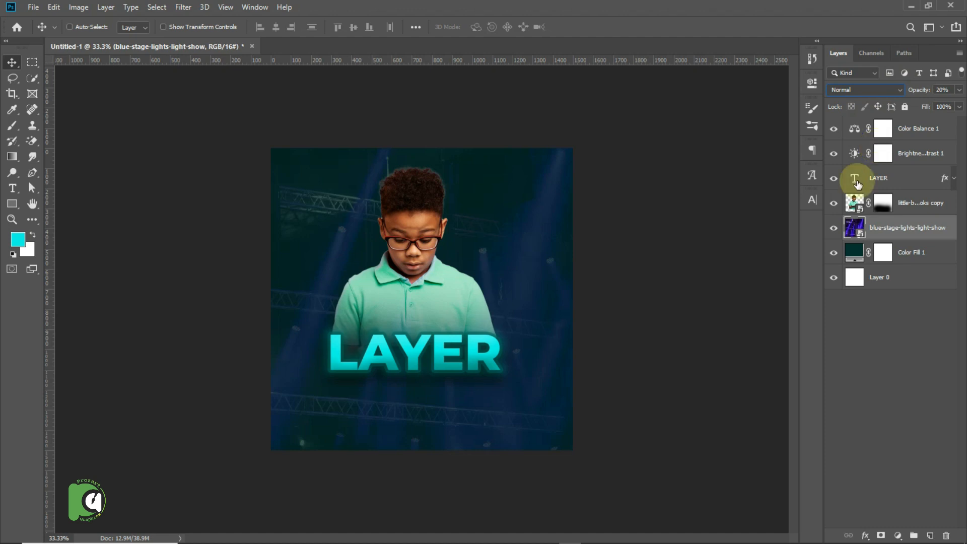
left_click(861, 92)
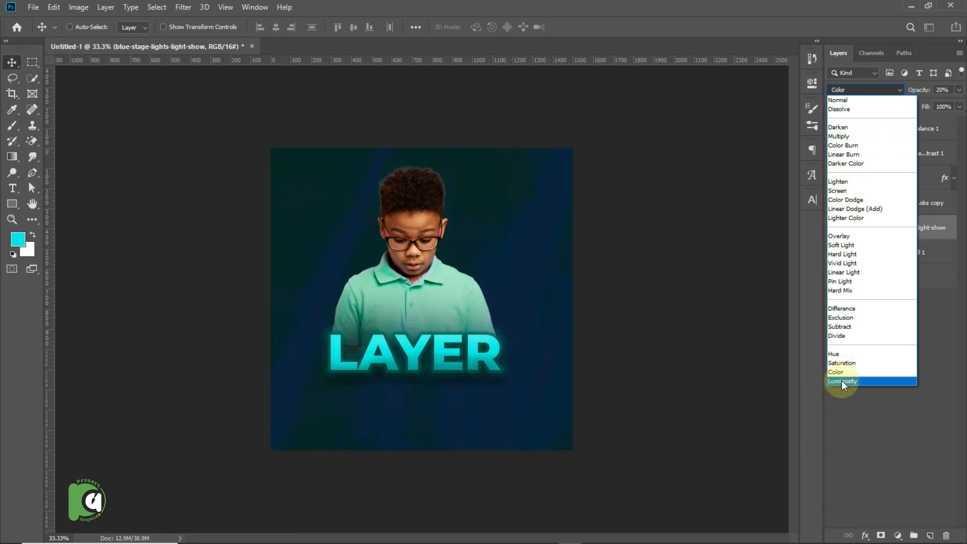
left_click(842, 381)
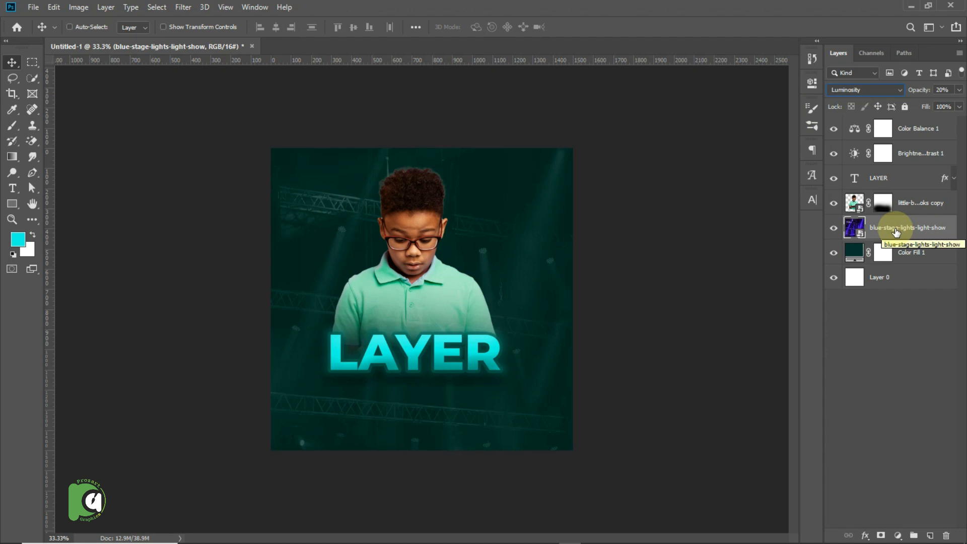
left_click_drag(928, 90, 925, 94)
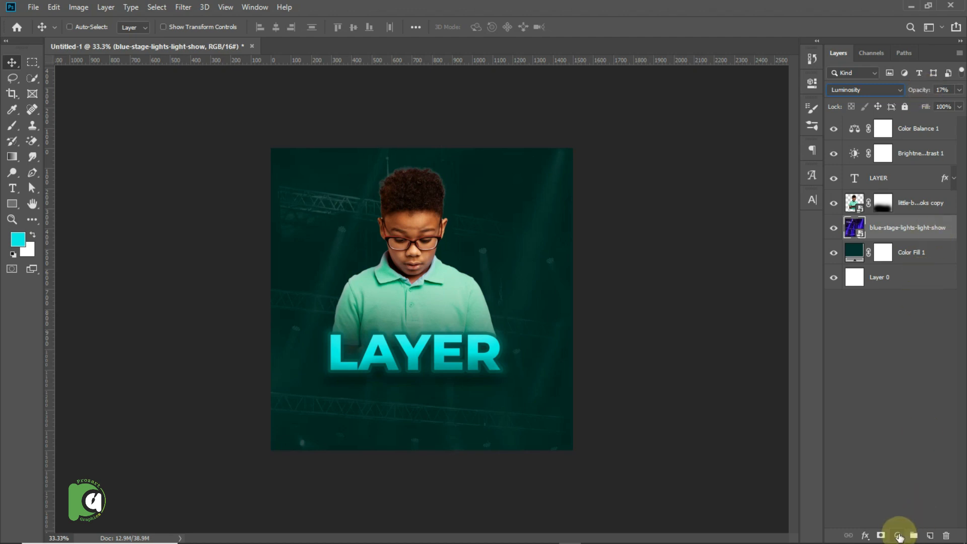
Add a Color Lookup adjustment layer directly above the stage lights layer and load the 2Strip.look 3D LUT.
left_click(898, 535)
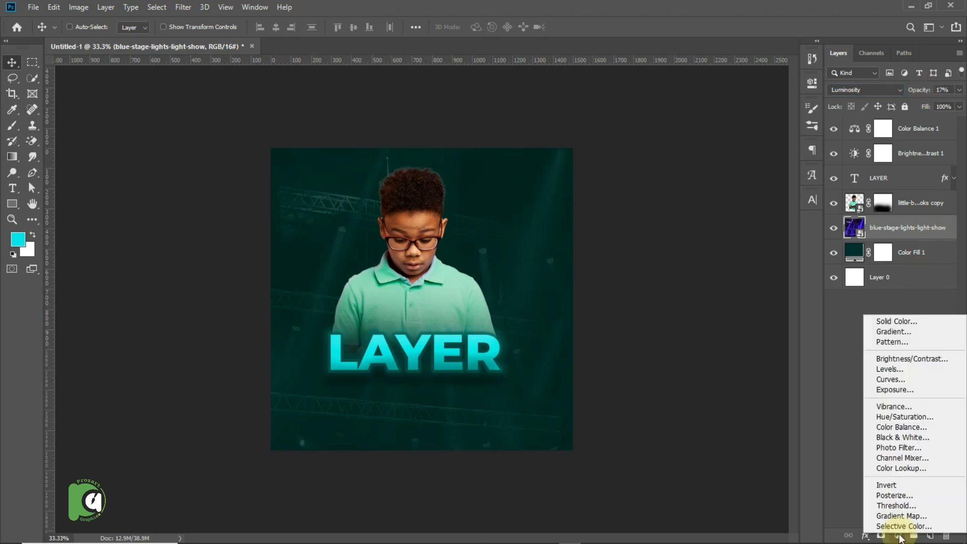
left_click(895, 472)
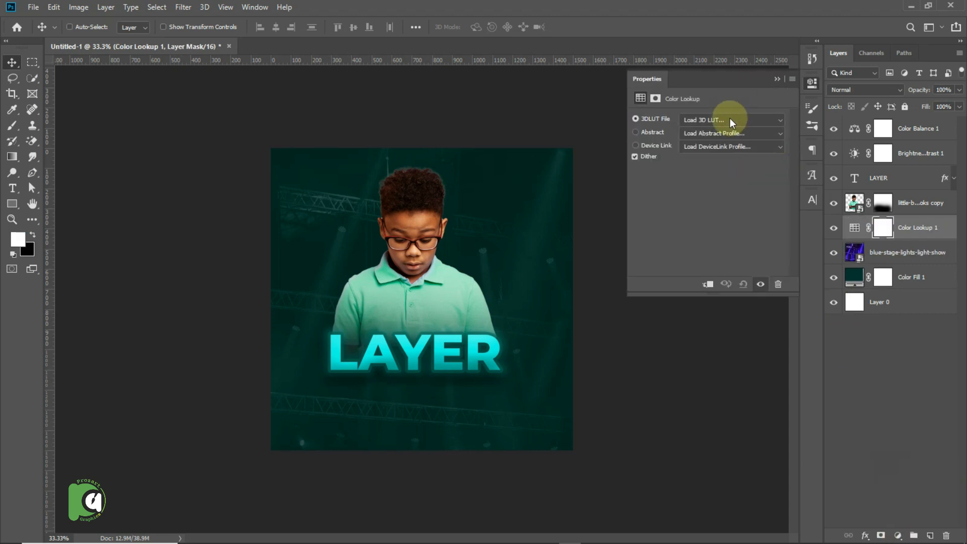
left_click(730, 119)
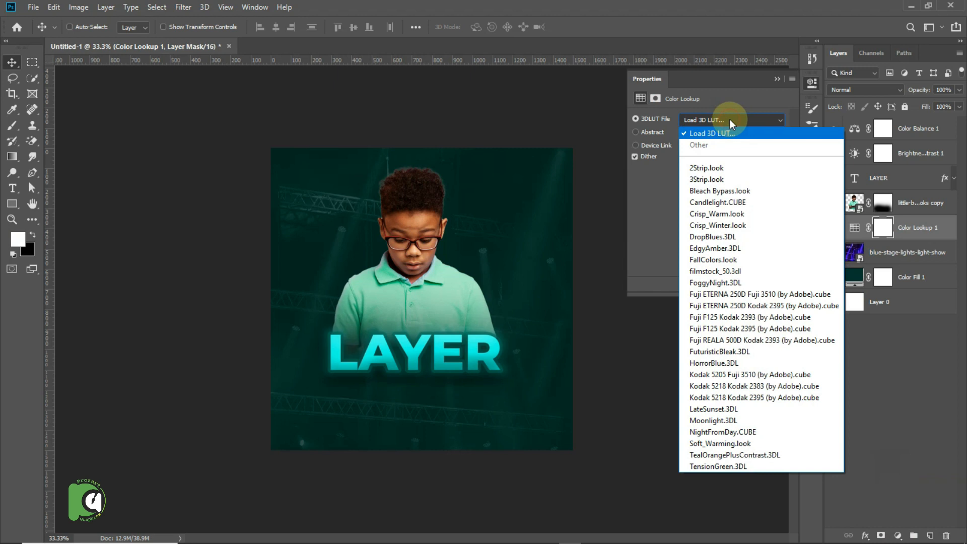
left_click(708, 169)
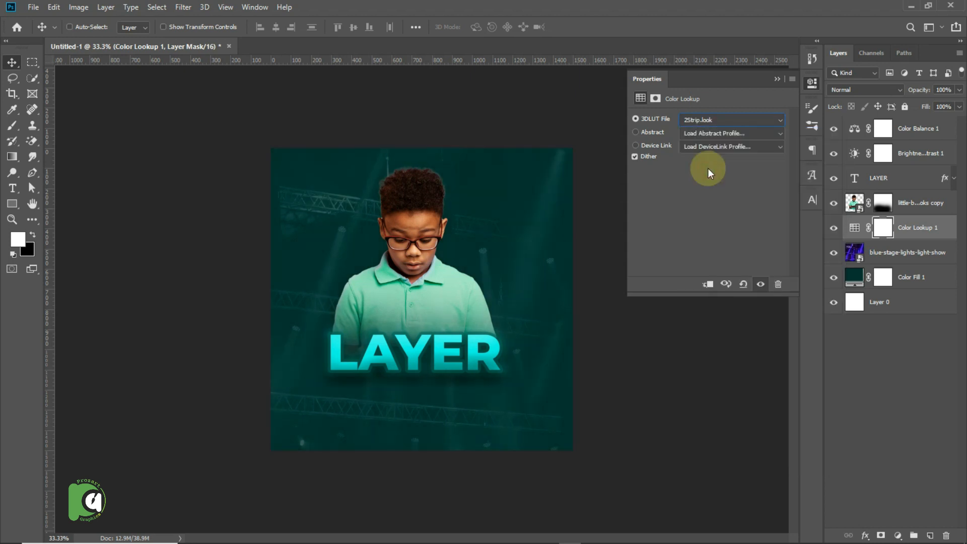
Compare several 3D LUTs, including Bleach Bypass and Crisp_Warm, and set the Color Lookup layer to 3Strip.look.
key("Down")
key("Down")
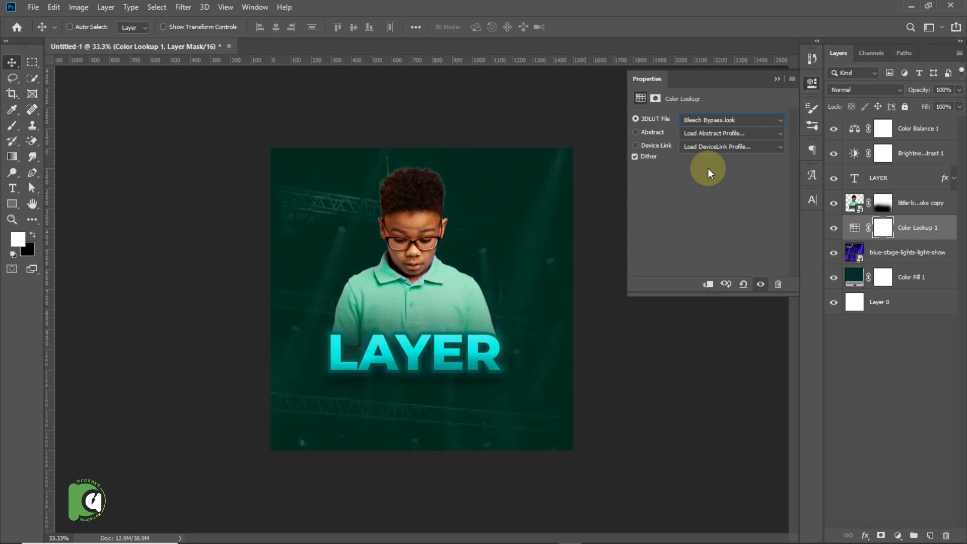
key("Down")
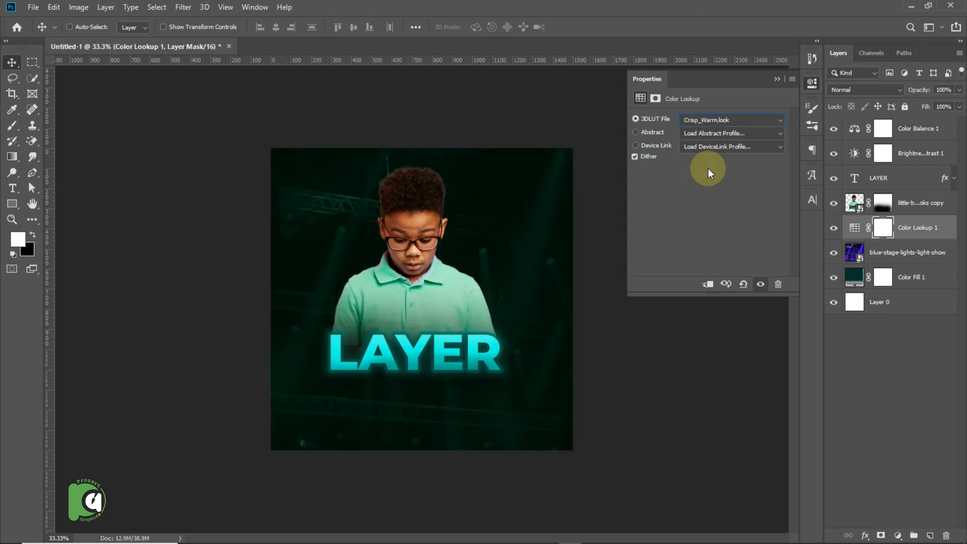
key("Down")
key("Up")
key("Up")
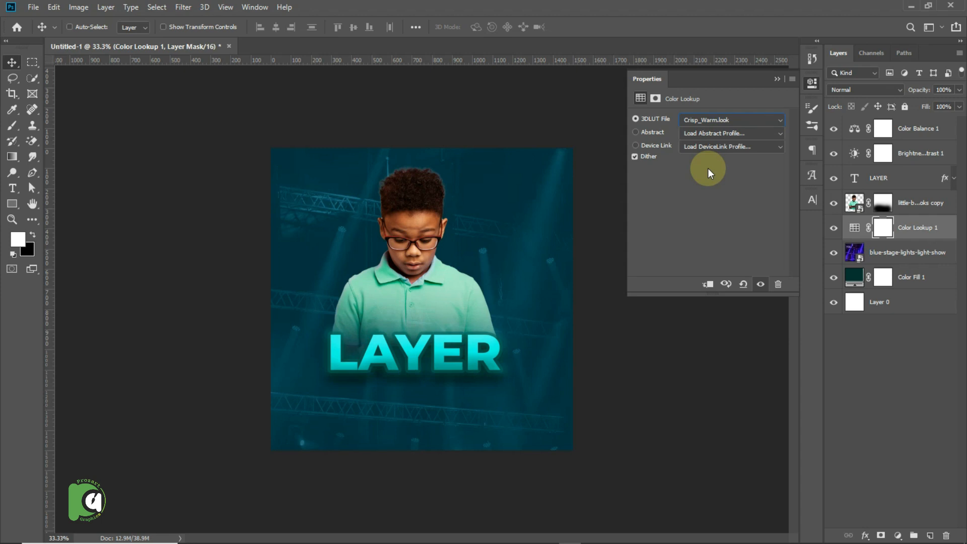
key("Up")
key("Up")
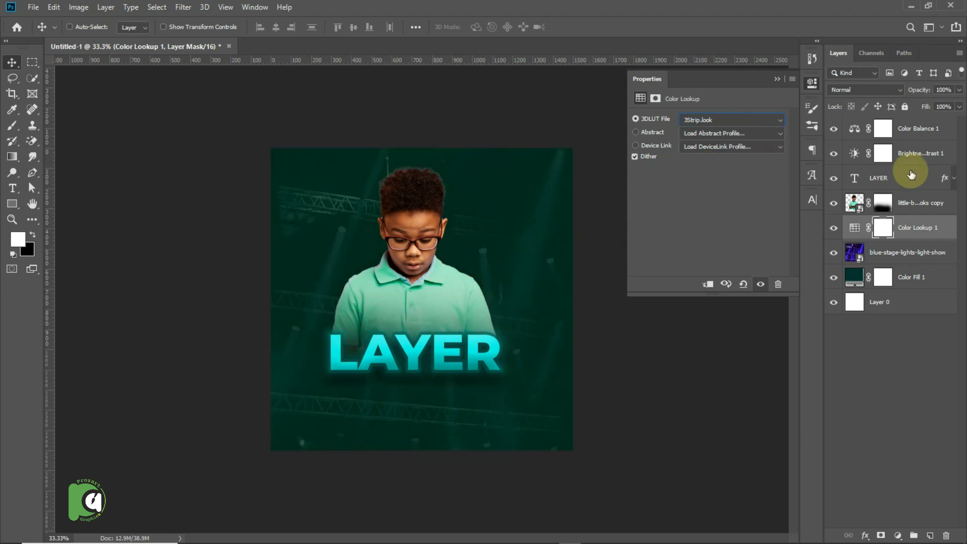
Move the Color Lookup, Brightness/Contrast and Color Balance layers together beneath the masked boy layer, directly above the stage lights layer.
left_click_drag(921, 221, 916, 173)
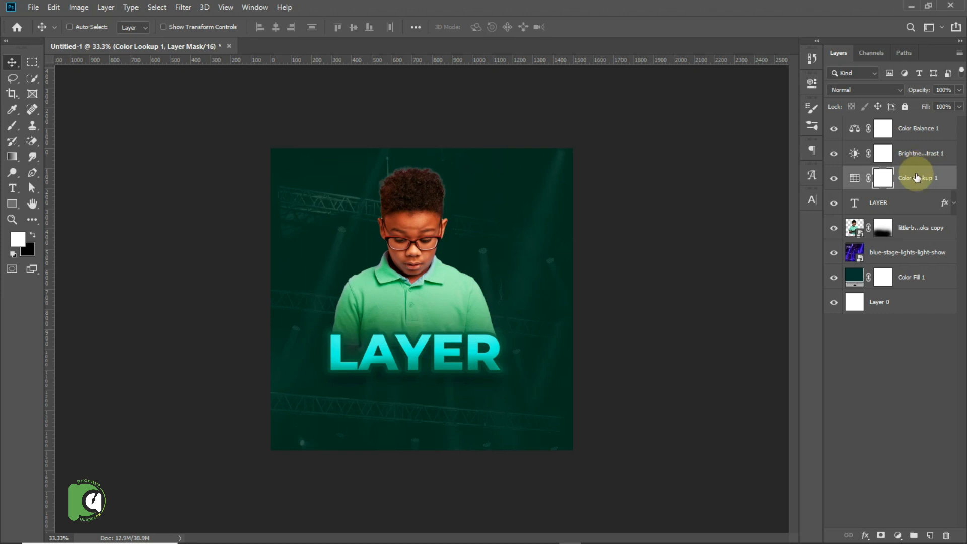
left_click(917, 136, "shift")
left_click_drag(917, 138, 918, 240)
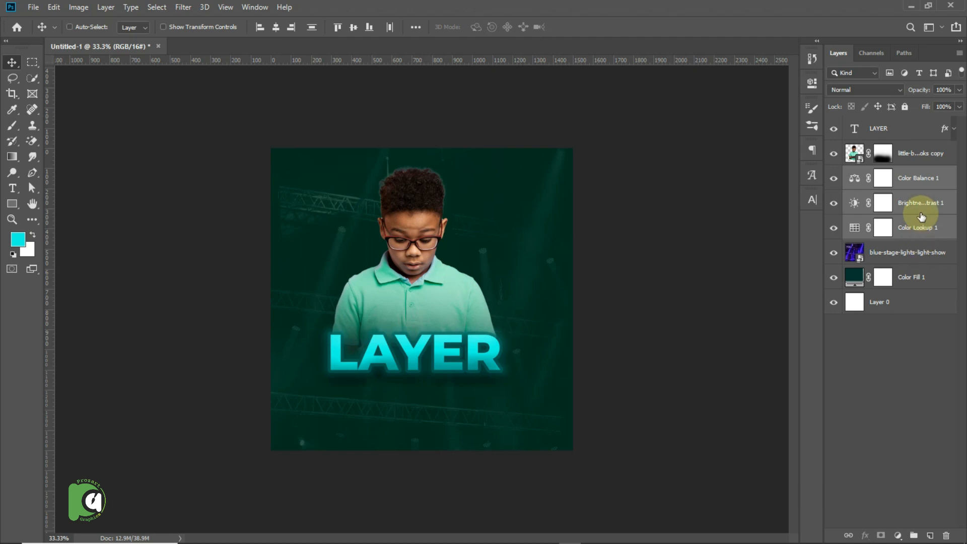
Move the Color Balance, Brightness/Contrast and Color Lookup layers together to the top of the layer stack, above the LAYER text.
left_click_drag(920, 216, 907, 122)
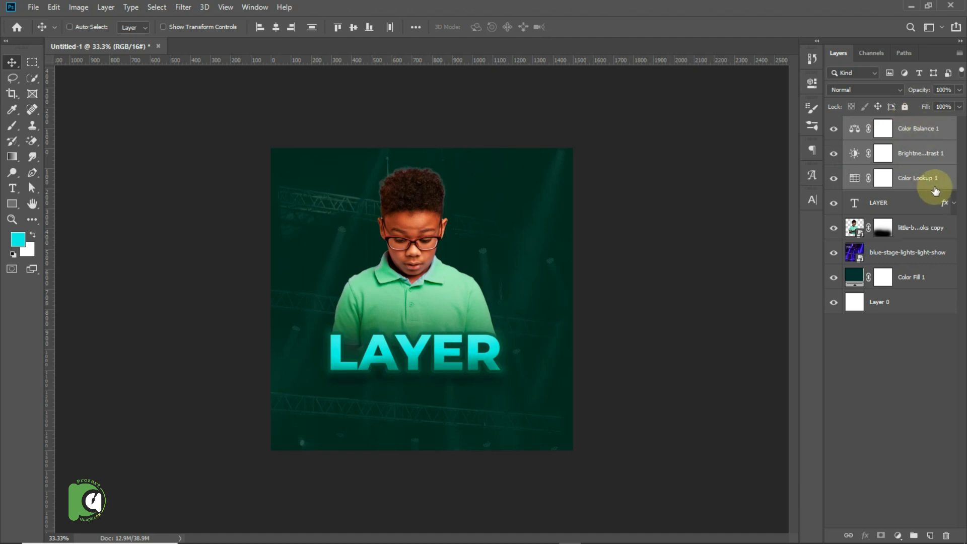
left_click(953, 204)
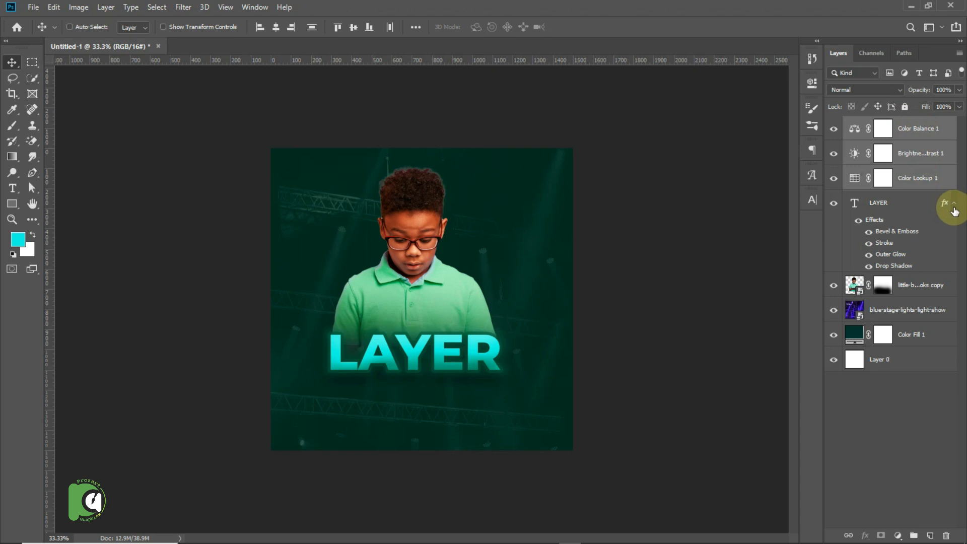
left_click(953, 204)
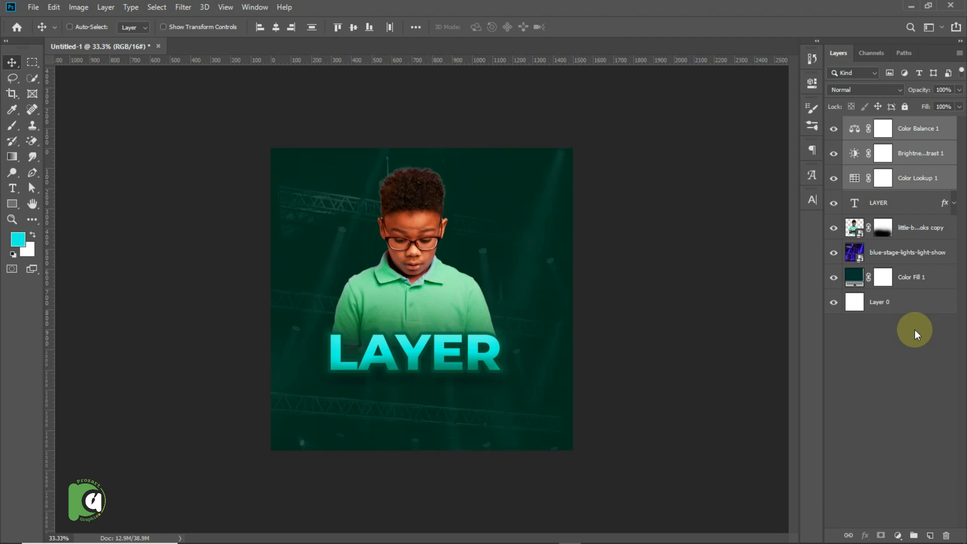
Group all layers from Color Balance 1 down to Color Fill 1, leaving Layer 0 outside the group.
left_click(912, 278)
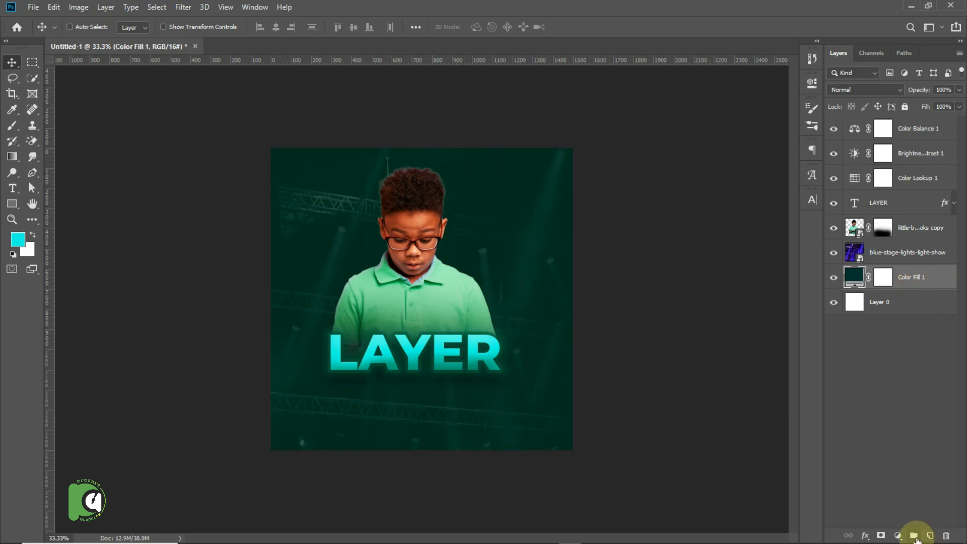
left_click(914, 130, "shift")
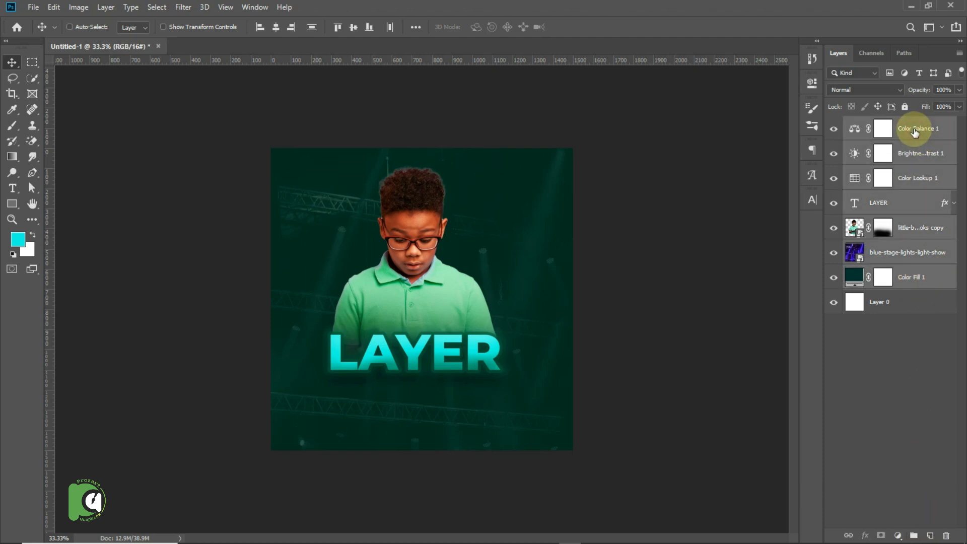
left_click(920, 282)
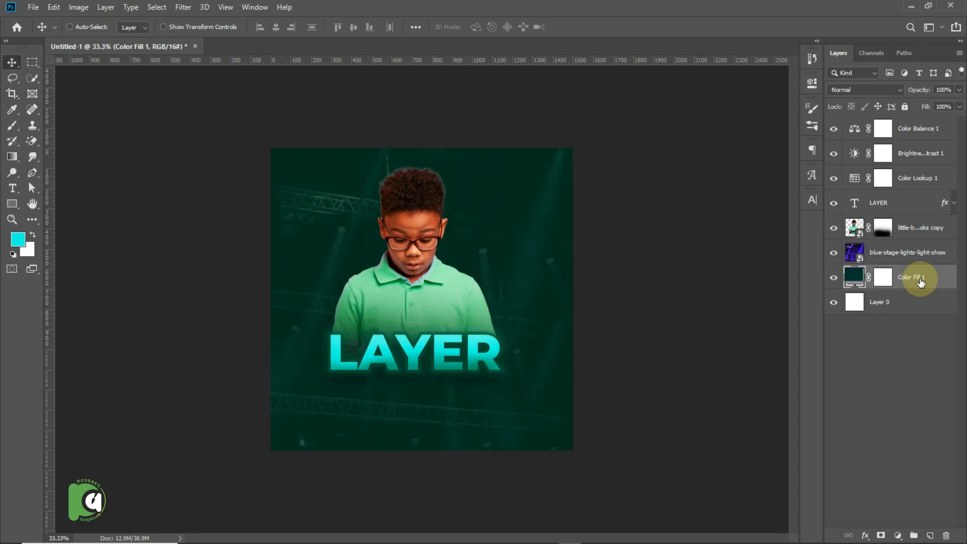
left_click(915, 128, "shift")
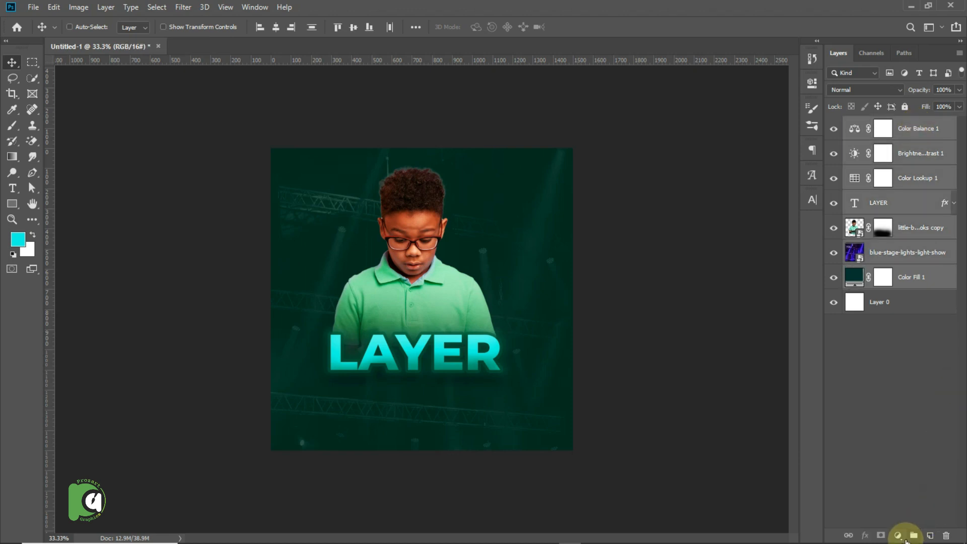
key("ctrl+g")
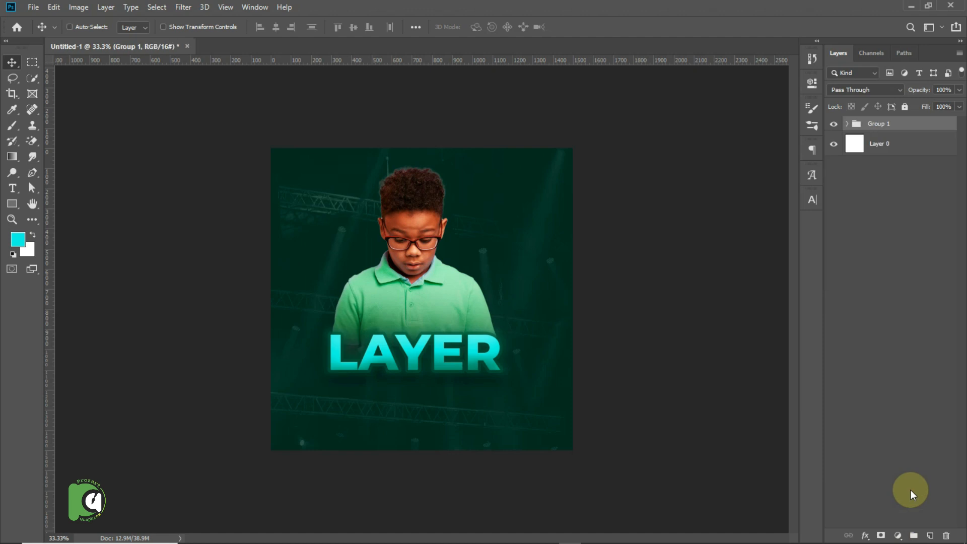
key("ctrl+z")
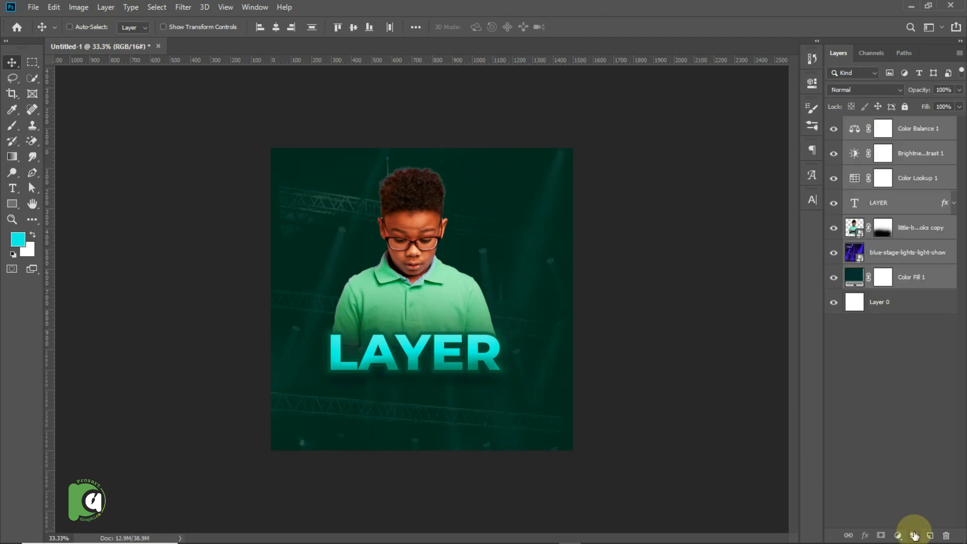
left_click(914, 536)
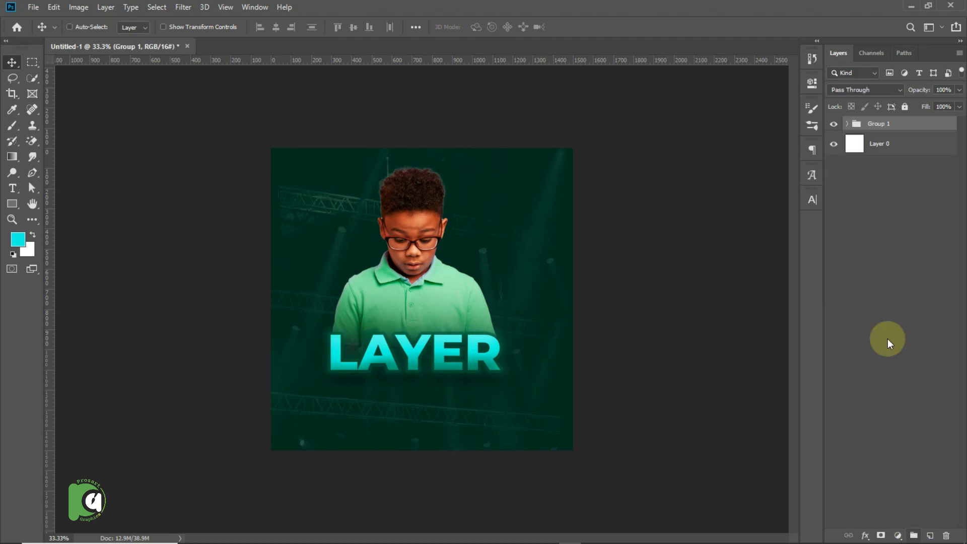
Rename the new layer group DESIGN 1.
double_click(882, 124)
type("DE")
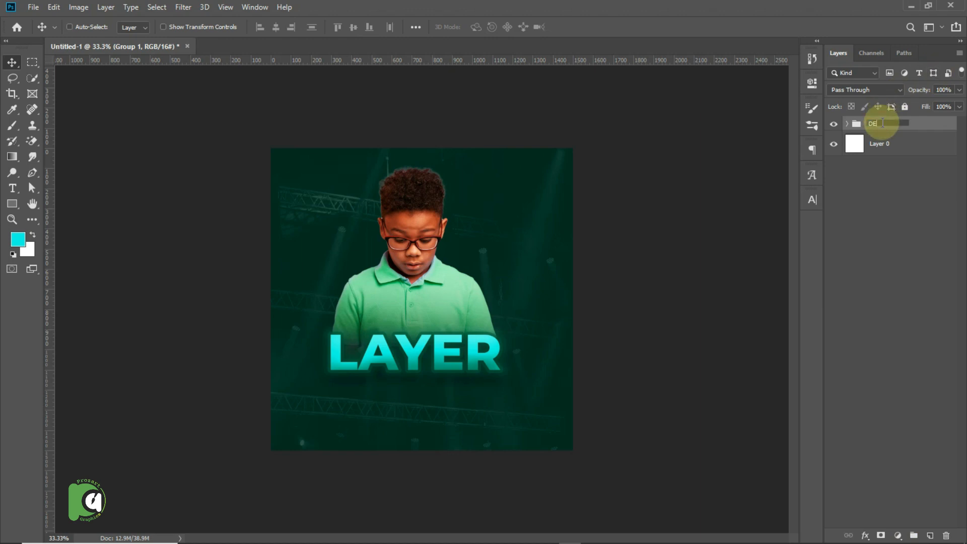
type("SIG")
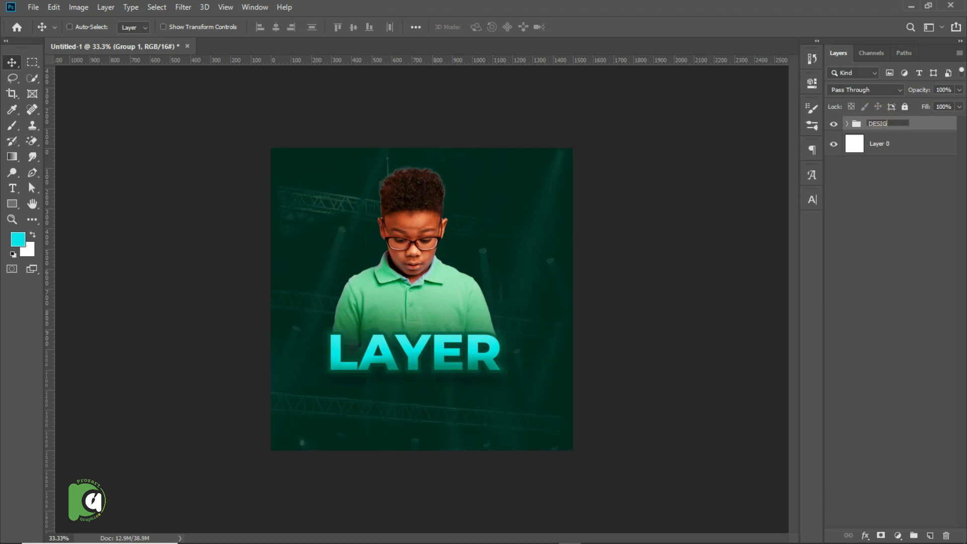
type("N 1")
left_click(937, 126)
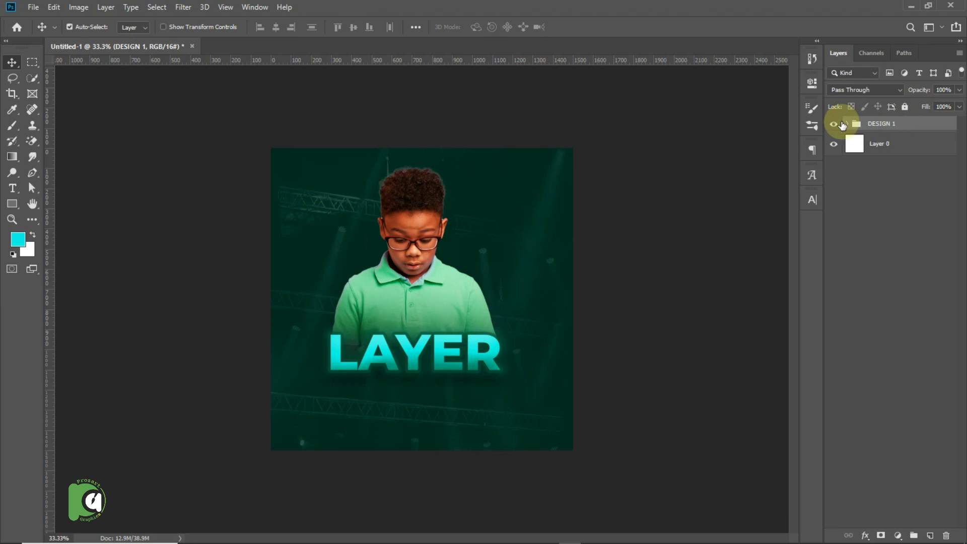
Duplicate the DESIGN 1 group, naming the copy DESIGN 2, and hide the original group.
key("ctrl+j")
left_click(834, 139)
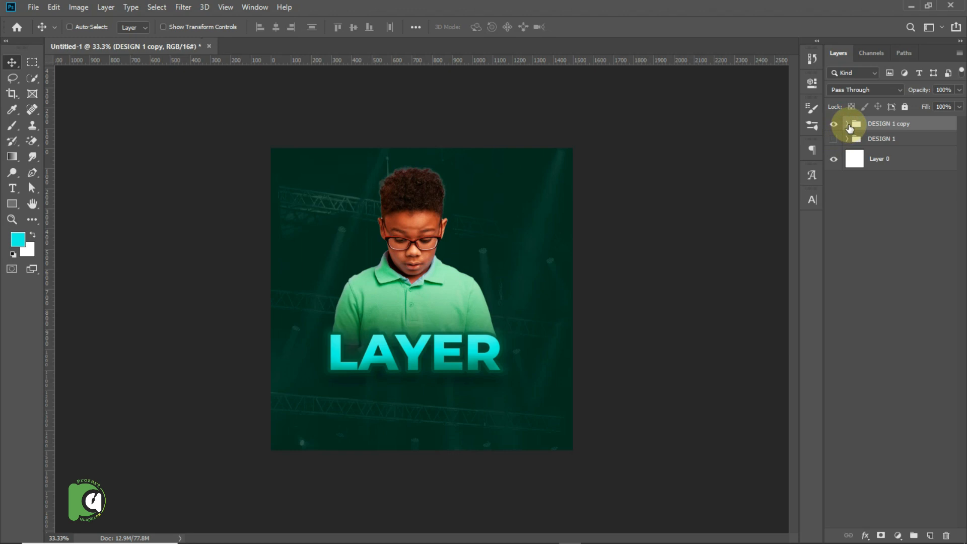
double_click(884, 123)
key("Right")
key("BackSpace")
key("BackSpace")
key("BackSpace")
key("BackSpace")
key("BackSpace")
key("BackSpace")
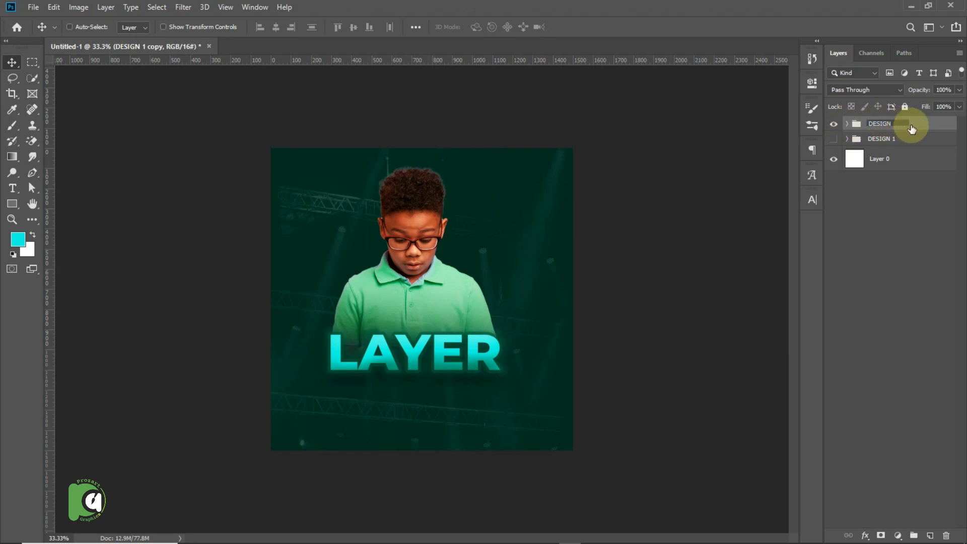
type("2")
key("Return")
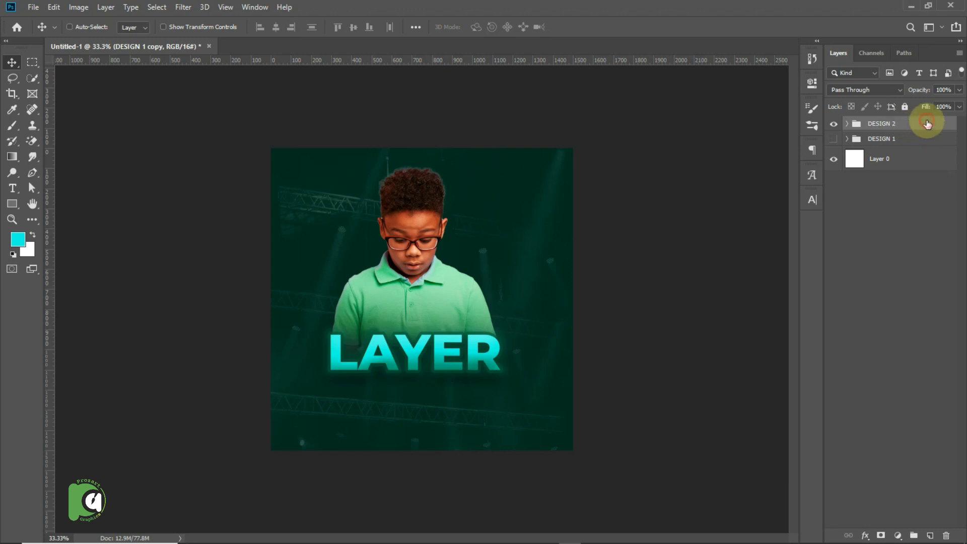
Adjust the midtones of the Color Balance layer inside DESIGN 2 to Cyan/Red -8 and Magenta/Green -16.
left_click(848, 125)
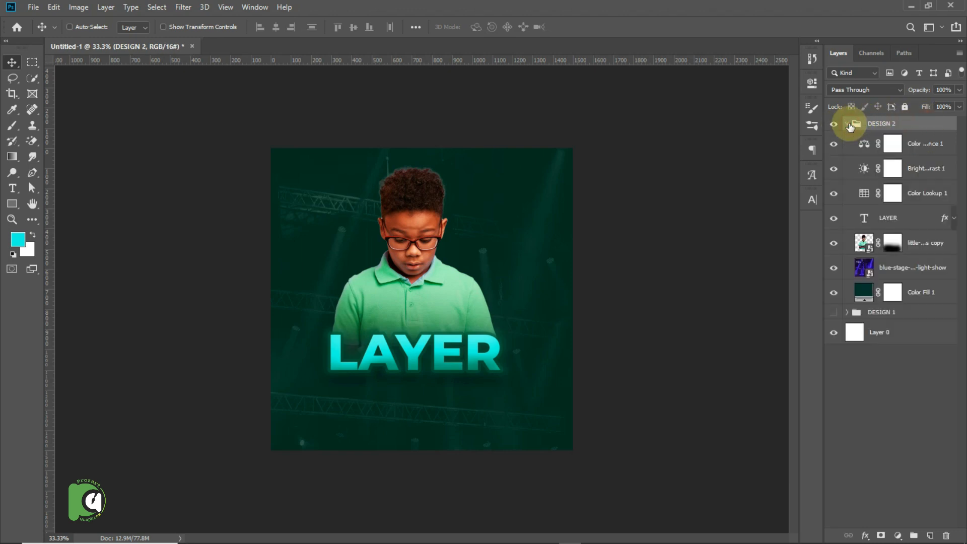
left_click(863, 154)
double_click(863, 150)
left_click_drag(690, 149, 684, 165)
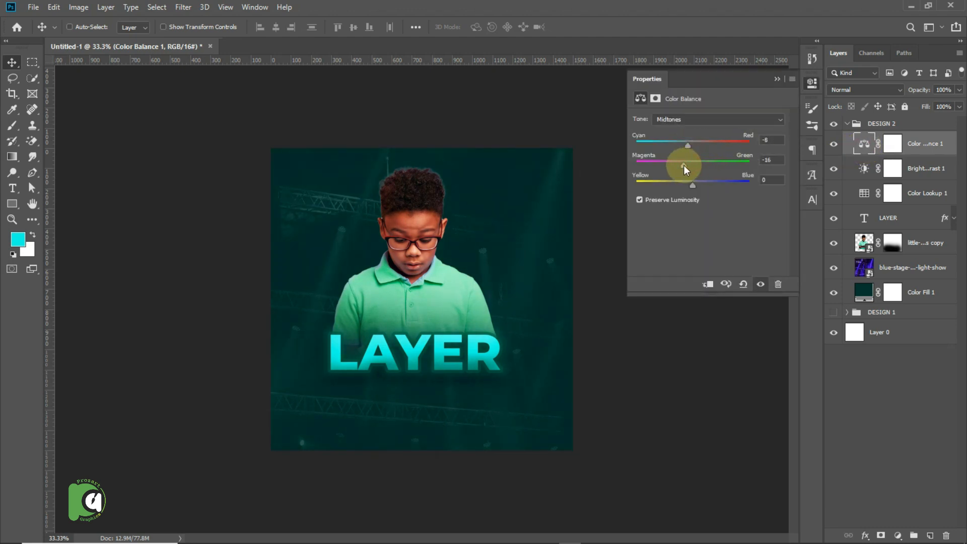
Lower the brightness of the Brightness/Contrast layer inside DESIGN 2 to -17.
left_click(891, 168)
left_click(863, 168)
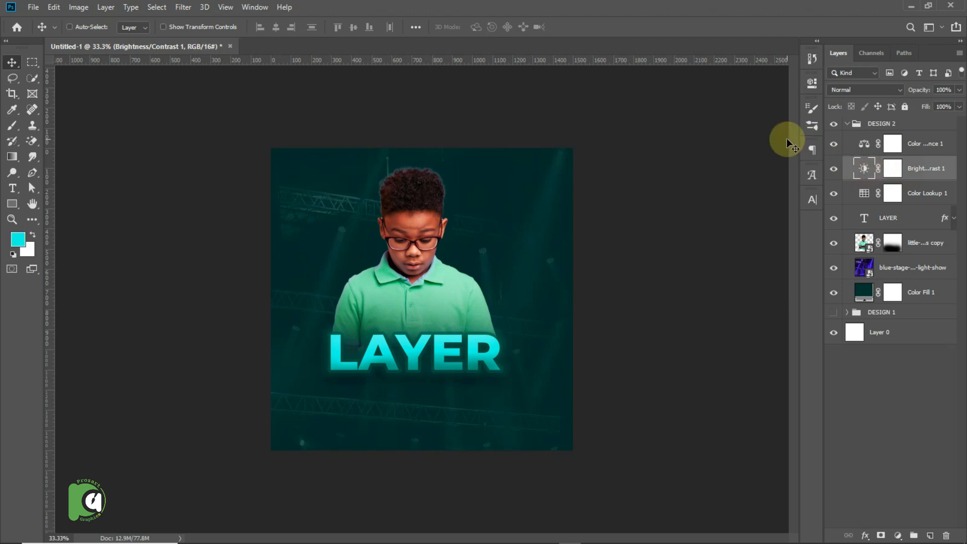
double_click(863, 166)
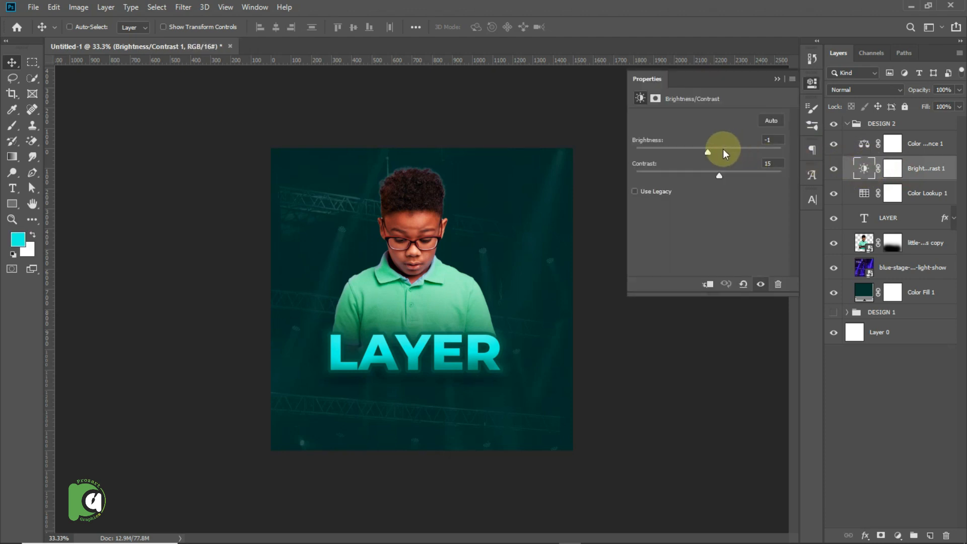
left_click_drag(708, 151, 701, 153)
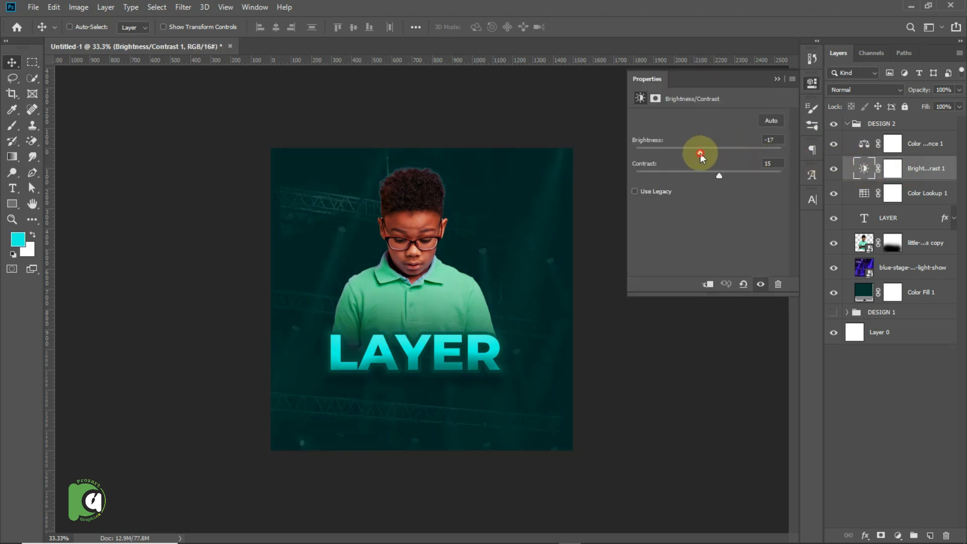
Try other 3D LUTs on DESIGN 2's Color Lookup layer, settle on Crisp_Warm.look, and collapse the group.
double_click(864, 193)
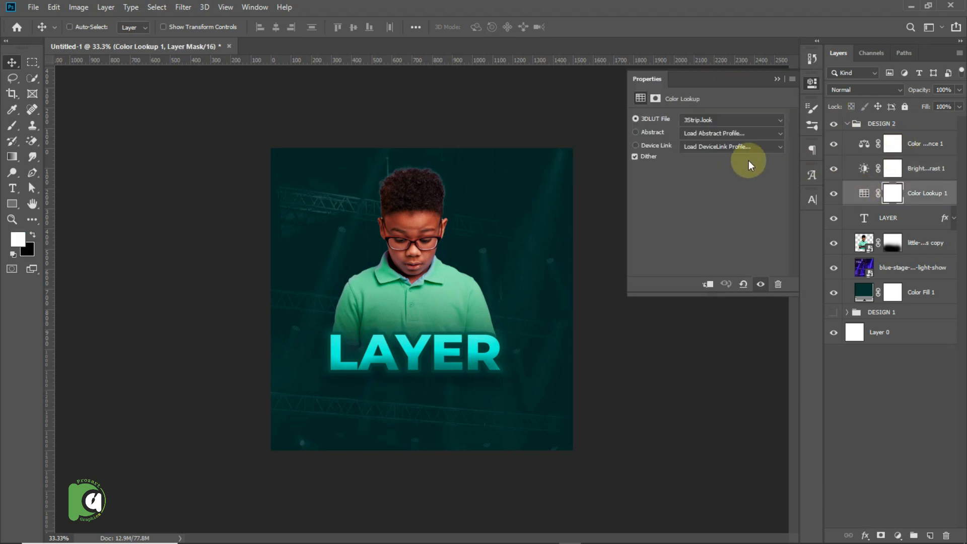
left_click(707, 119)
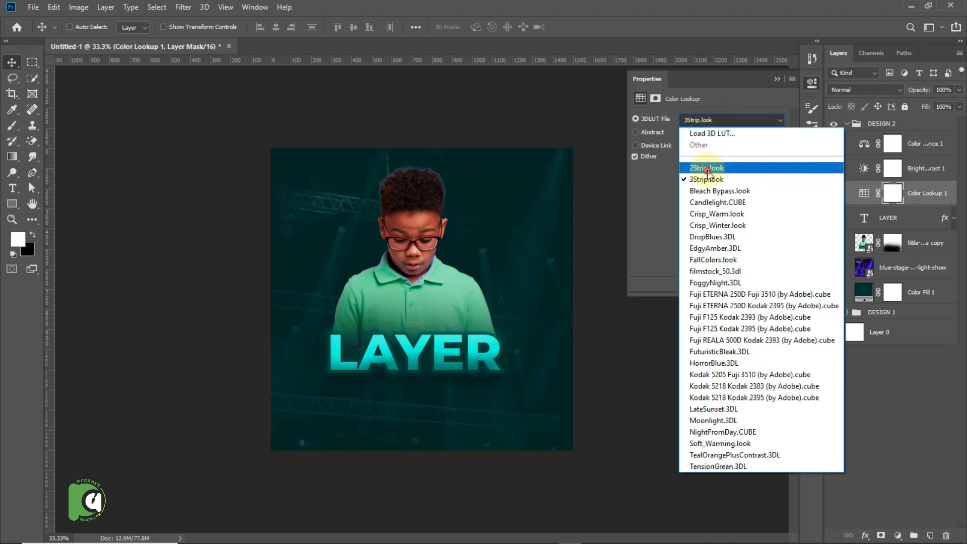
left_click(709, 151)
key("Down")
key("Down")
key("Down")
key("Down")
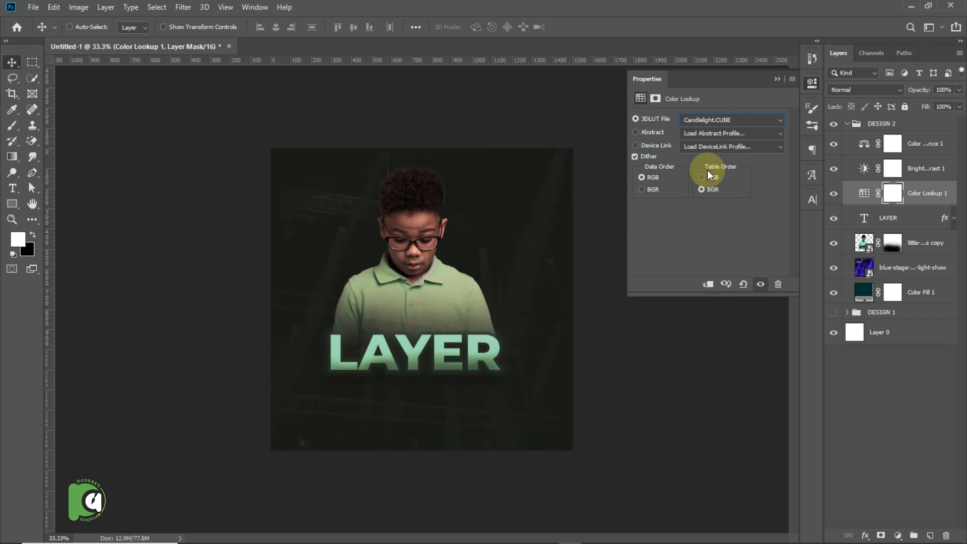
key("Down")
key("Up")
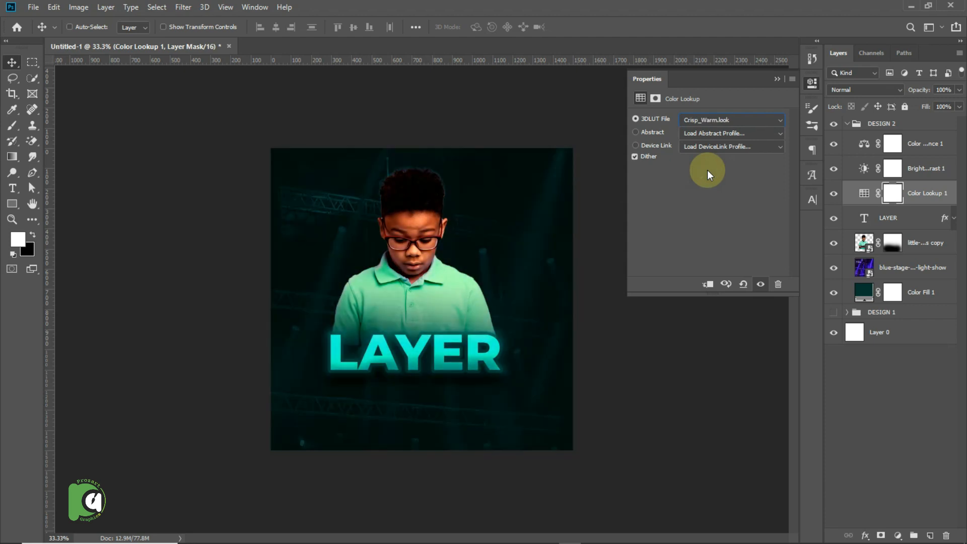
left_click(776, 79)
left_click(848, 124)
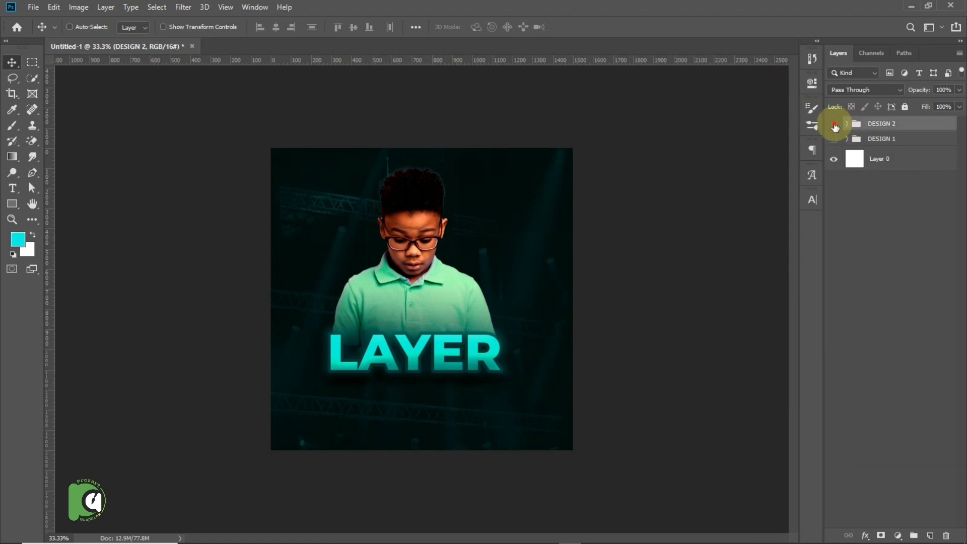
Compare the two designs by toggling the visibility of the DESIGN 1 and DESIGN 2 groups, ending with only DESIGN 1 shown.
left_click(833, 124)
left_click(833, 139)
left_click(834, 139)
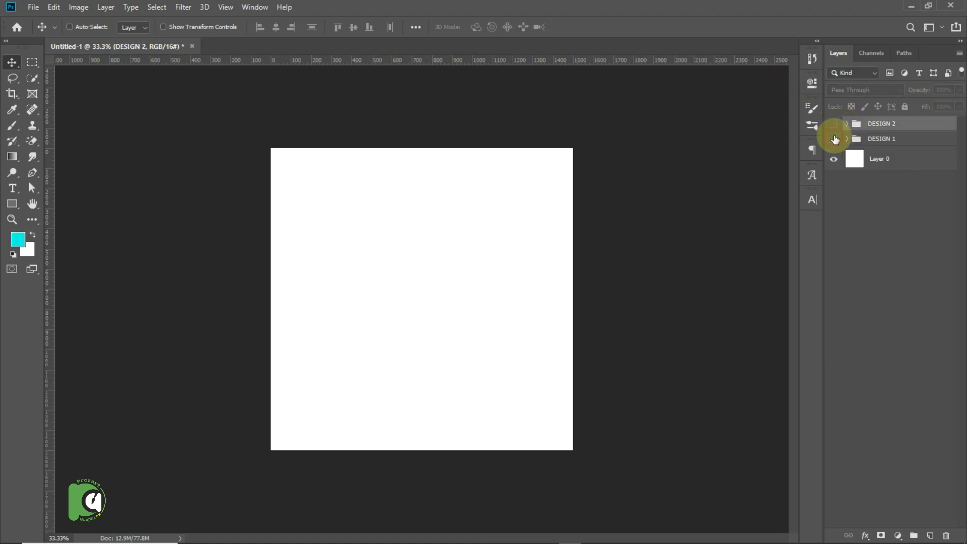
left_click(834, 125)
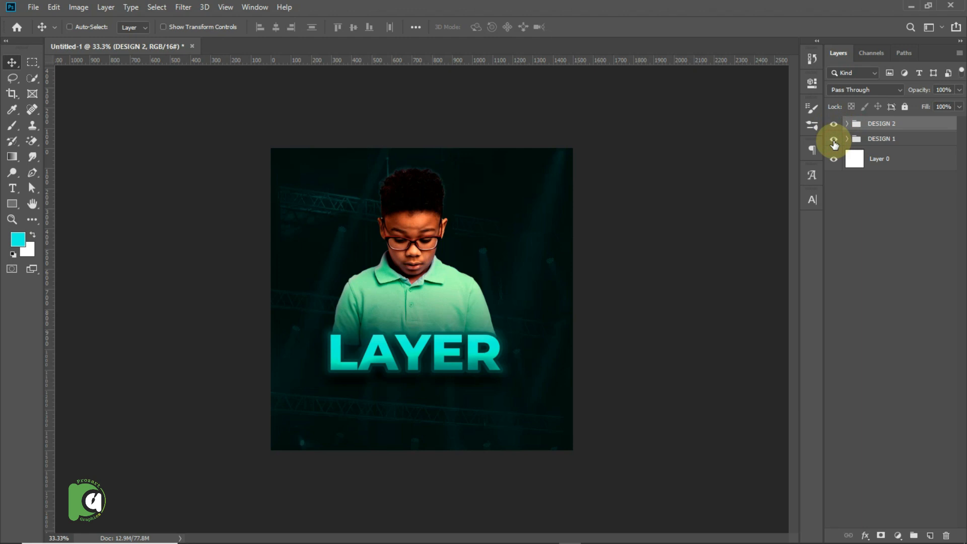
left_click(834, 143)
left_click(833, 140)
left_click(854, 143)
left_click(834, 124)
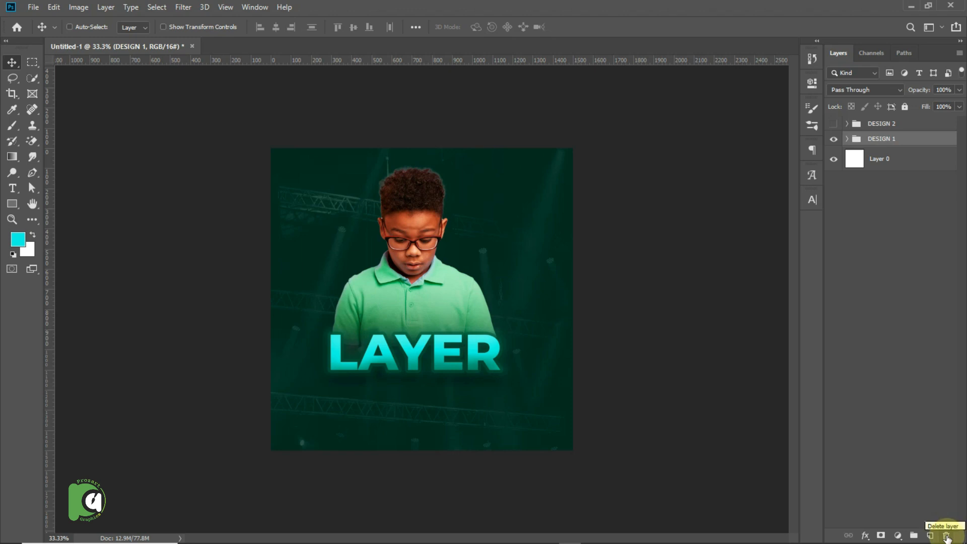
Try deleting the DESIGN 1 group together with its contents, check DESIGN 2, and undo the deletion.
left_click(946, 536)
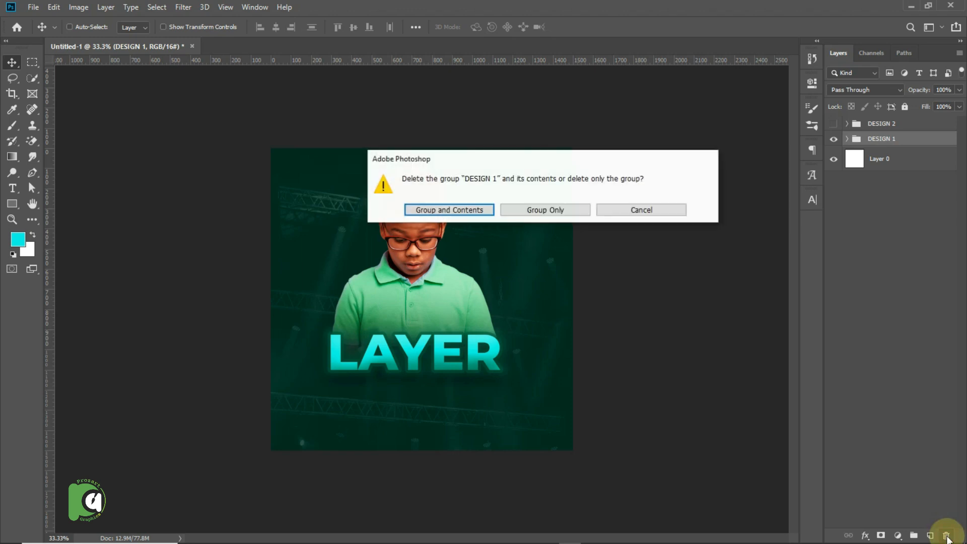
left_click(467, 210)
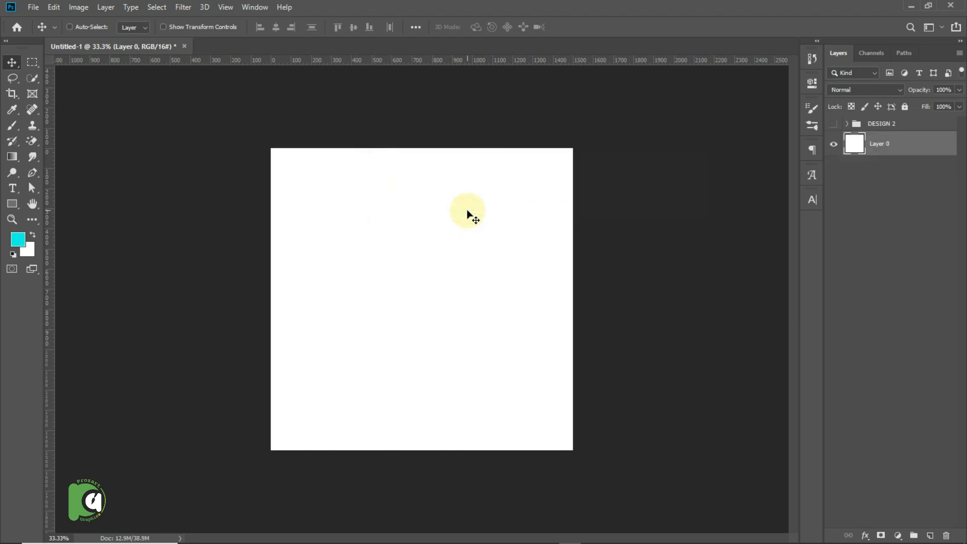
left_click(833, 124)
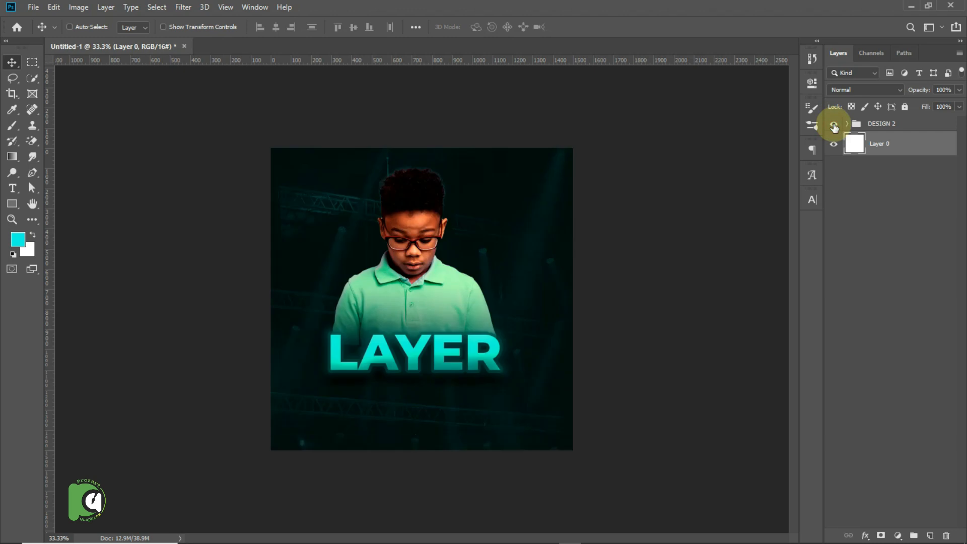
key("ctrl+z")
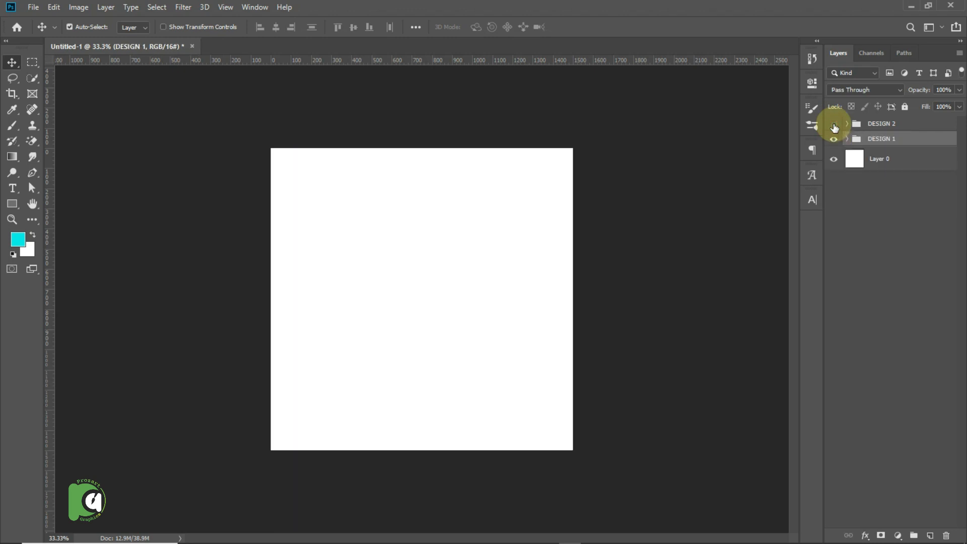
Show DESIGN 2 instead of DESIGN 1 and add a new empty layer directly above the DESIGN 1 group.
left_click(833, 124)
left_click(833, 139)
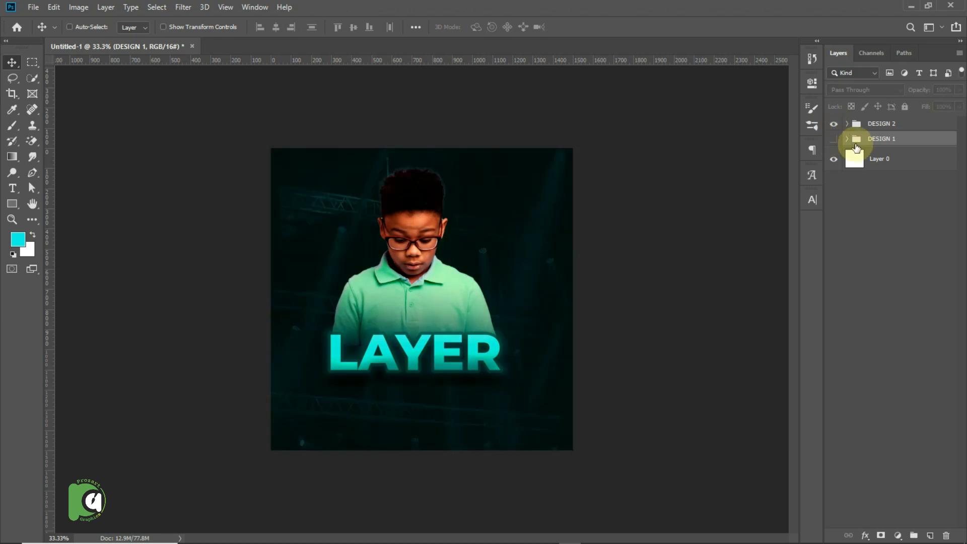
left_click(930, 536)
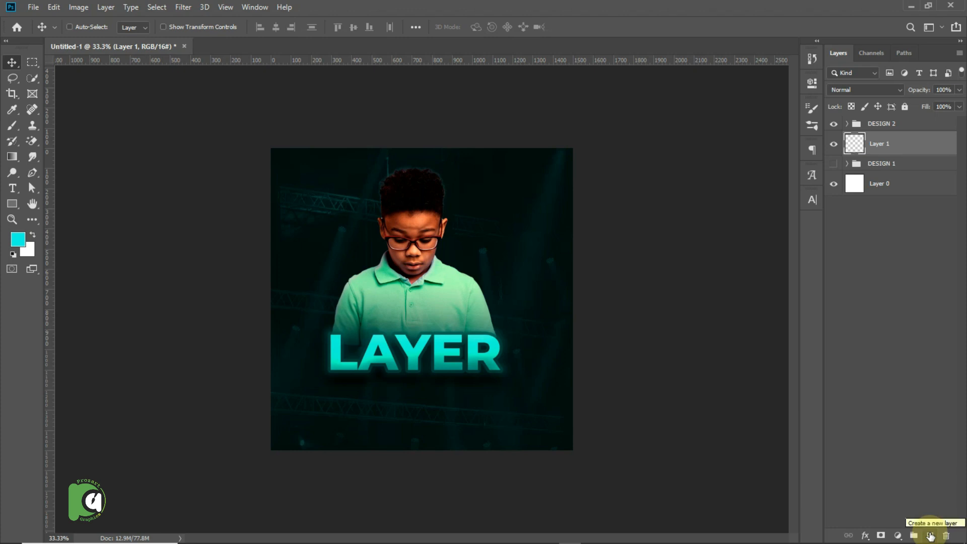
Move the empty Layer 1 above the DESIGN 2 group and choose the Brush tool with magenta #ff00e4 as foreground color.
left_click_drag(918, 143, 914, 121)
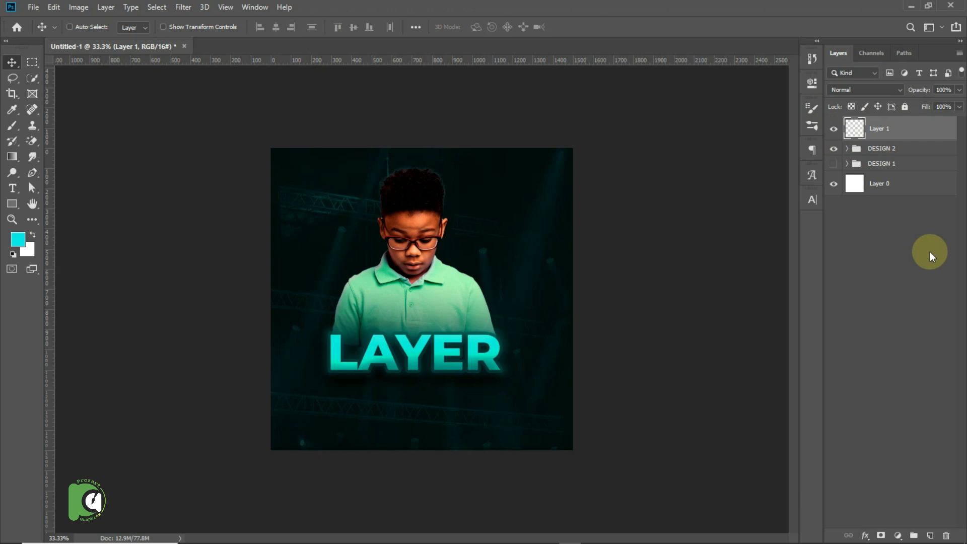
mouse_move(924, 538)
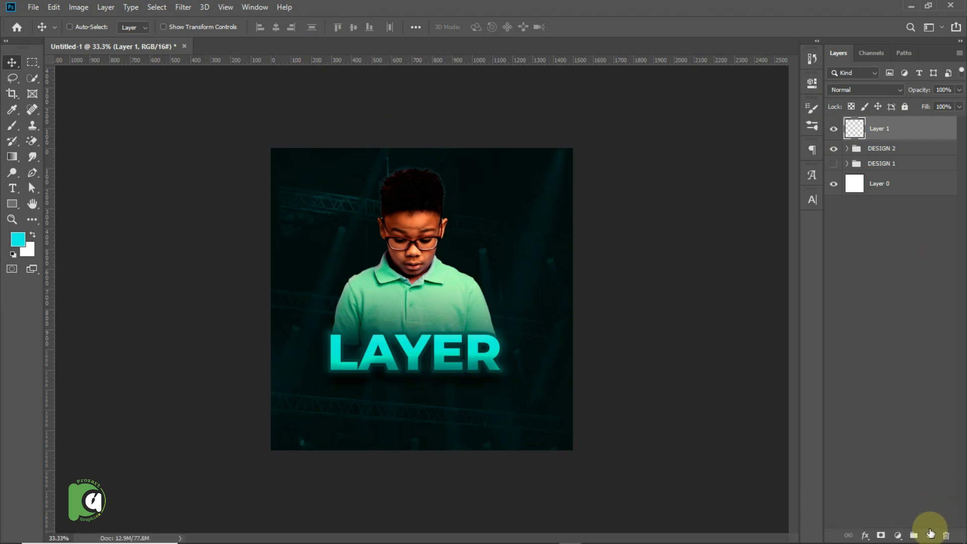
key("b")
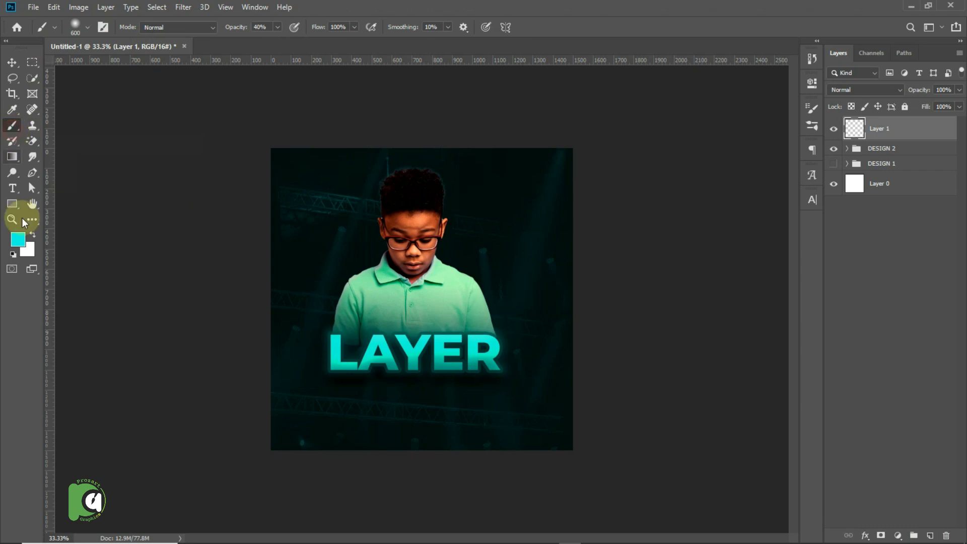
left_click(18, 239)
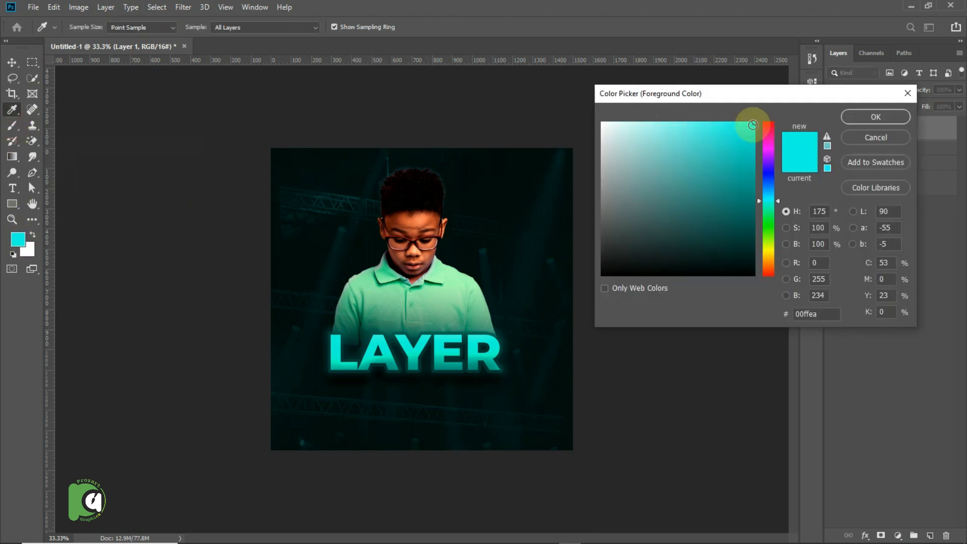
left_click(768, 144)
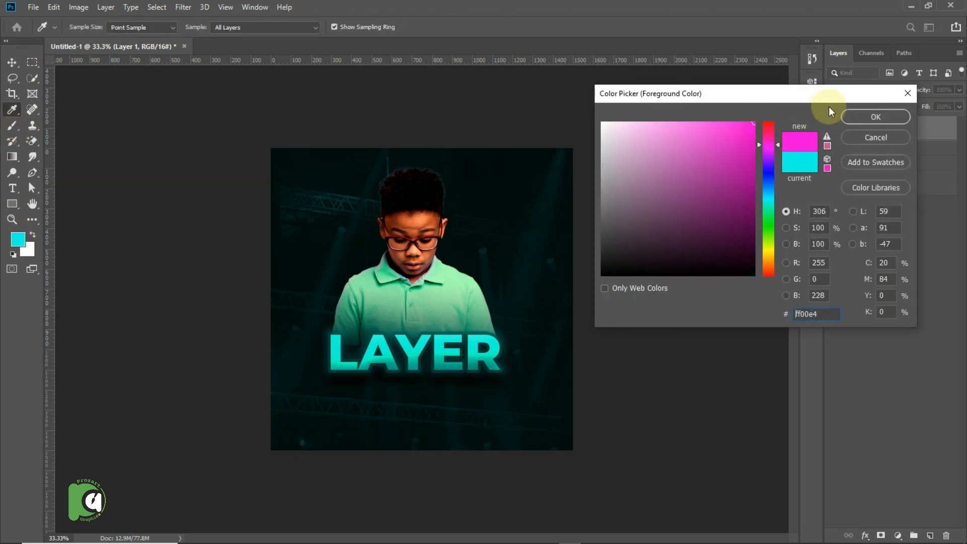
left_click(858, 119)
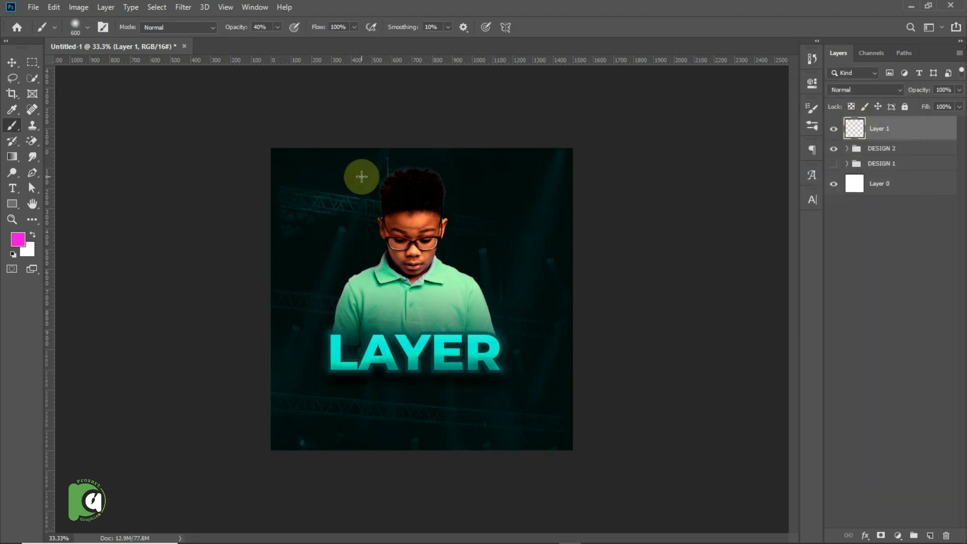
Set the brush size to 2000 px and paint soft magenta light over the right side of the artwork on Layer 1.
left_click(87, 27)
left_click_drag(125, 50, 104, 51)
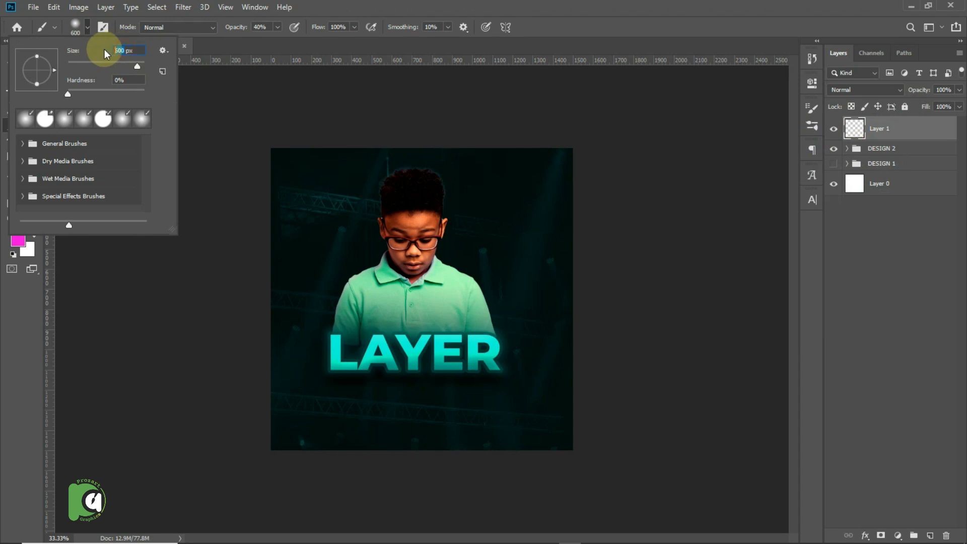
type("2000")
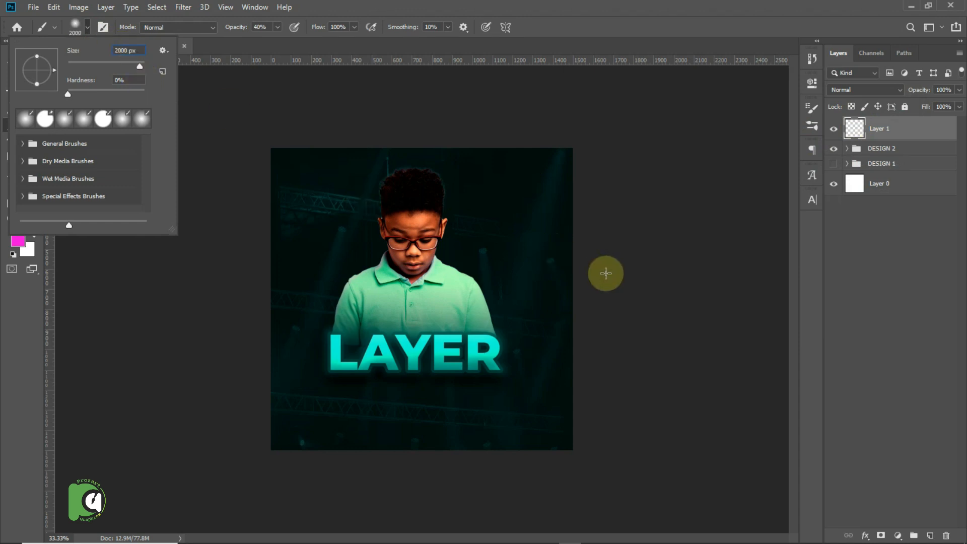
left_click(86, 28)
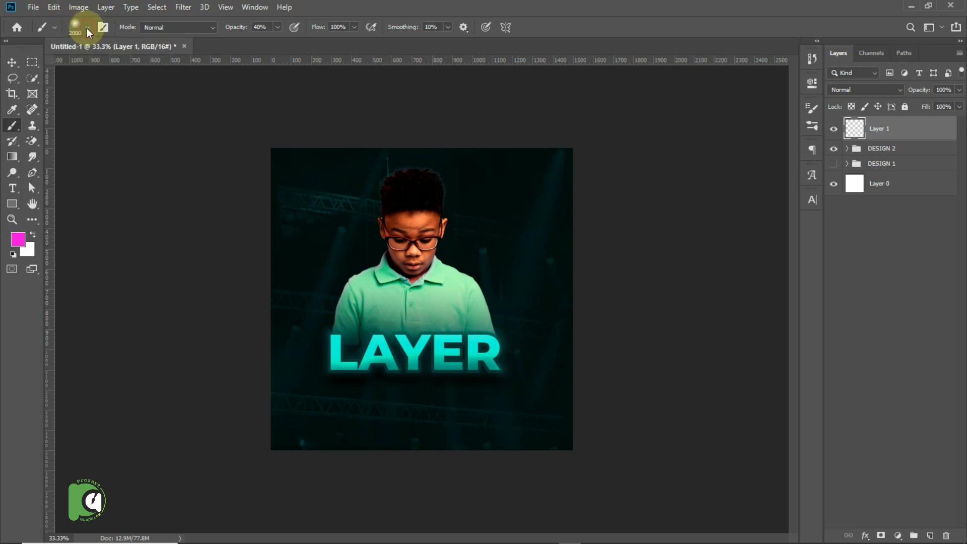
left_click(591, 304)
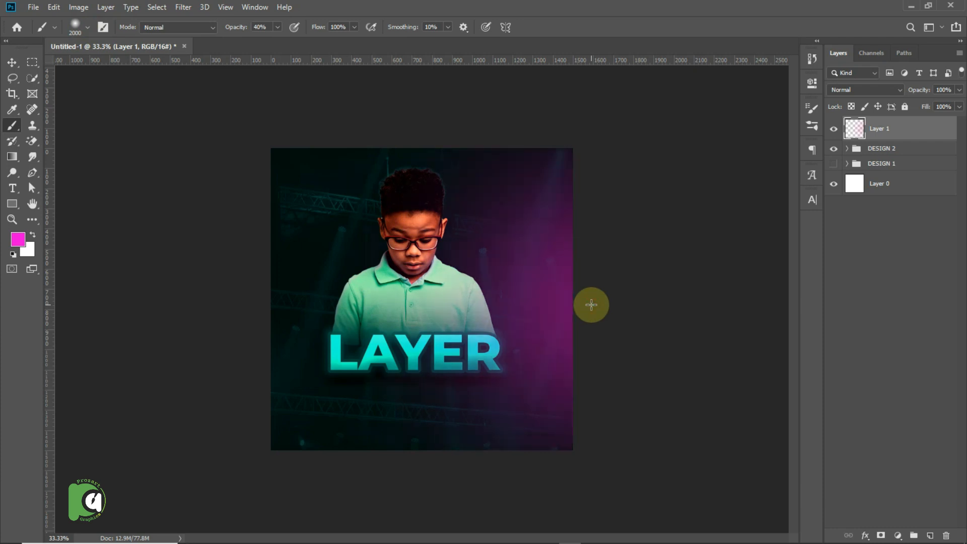
left_click(540, 347)
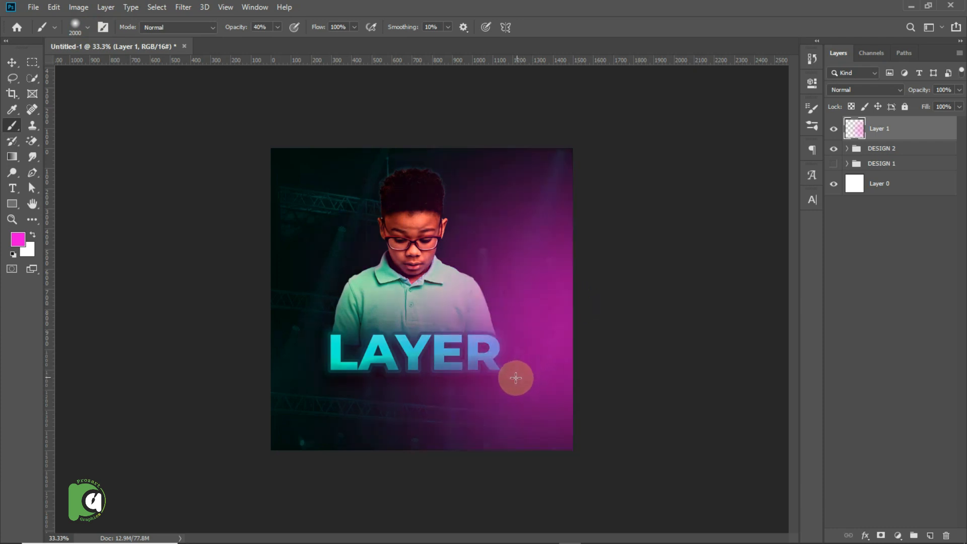
left_click(598, 156)
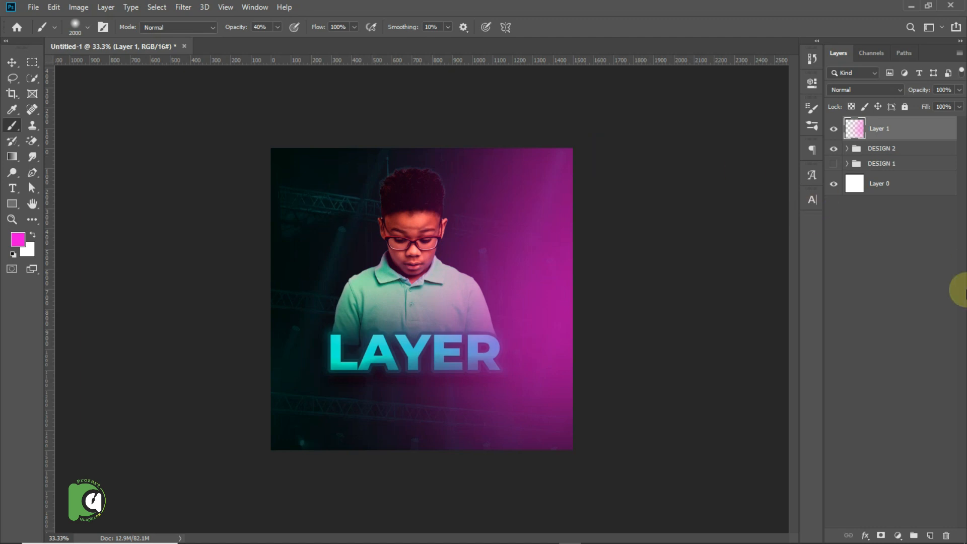
Add another new layer on top and paint soft cyan-blue light over the left side of the artwork.
left_click(931, 536)
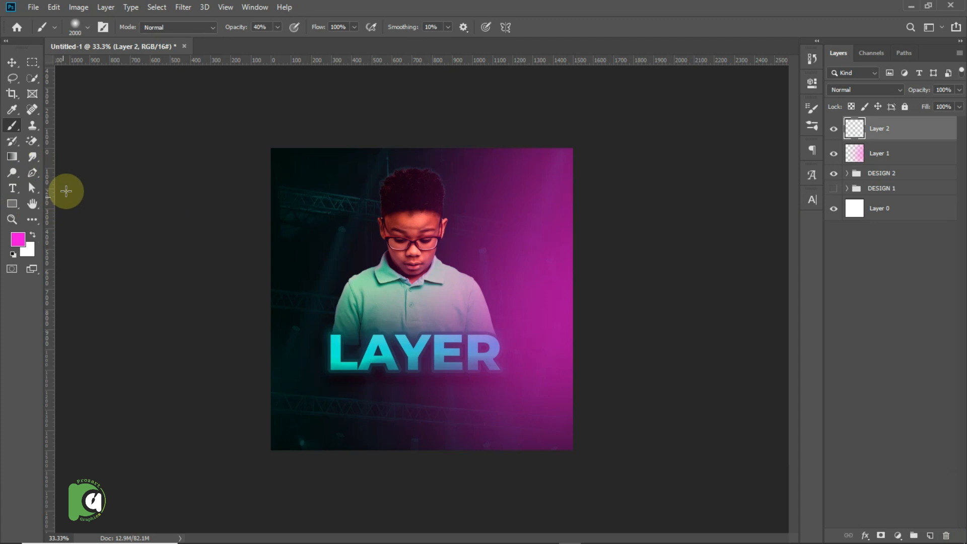
left_click(18, 239)
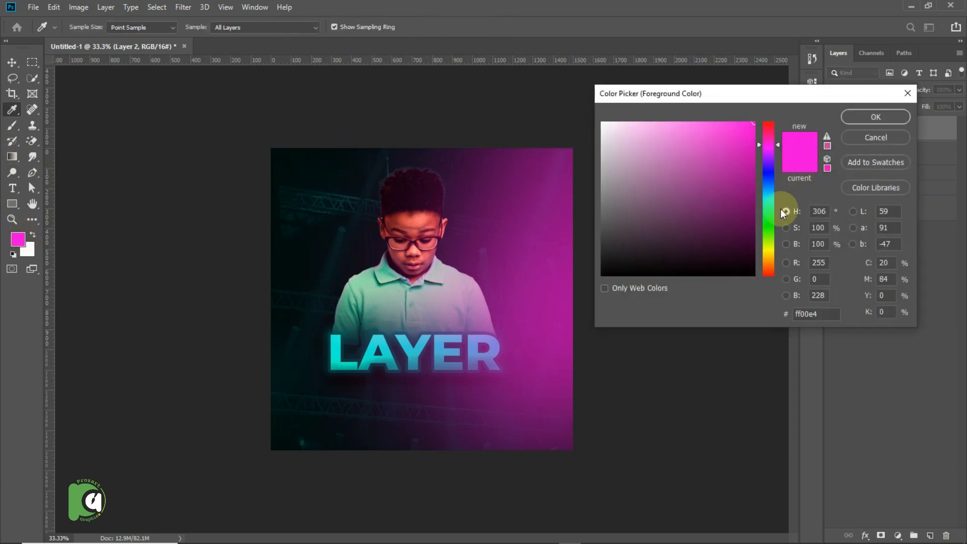
left_click(769, 197)
left_click(875, 117)
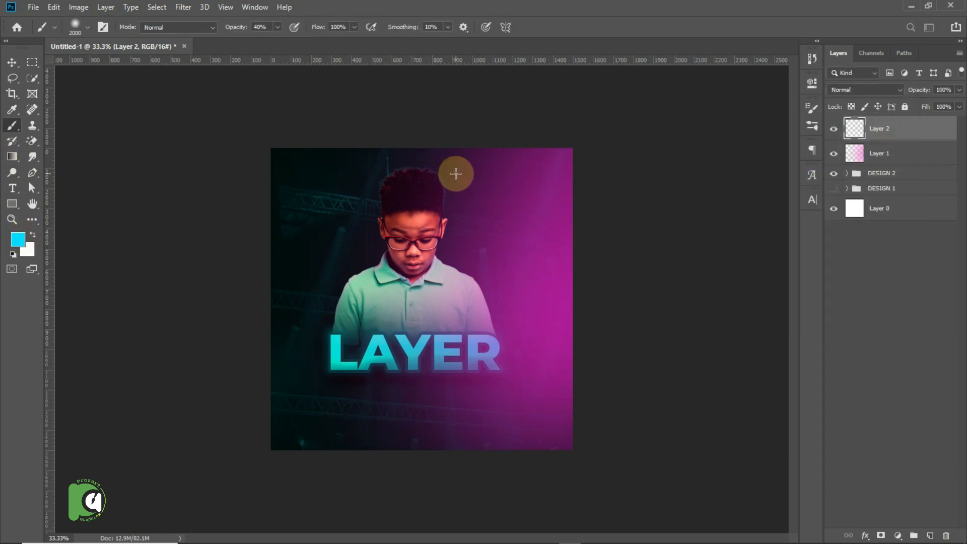
left_click(290, 287)
mouse_move(290, 287)
left_mouse_down()
mouse_move(270, 328)
mouse_move(259, 412)
mouse_move(313, 272)
left_mouse_up()
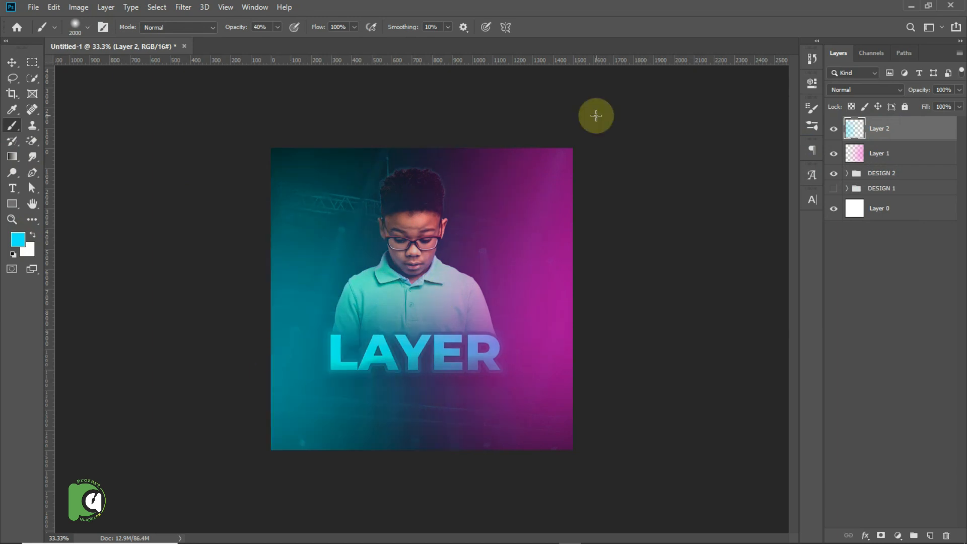
Select Layer 1 and Layer 2 together, try the Color blend mode at 100% opacity, and settle on Normal at 39% opacity.
left_click(916, 152, "shift")
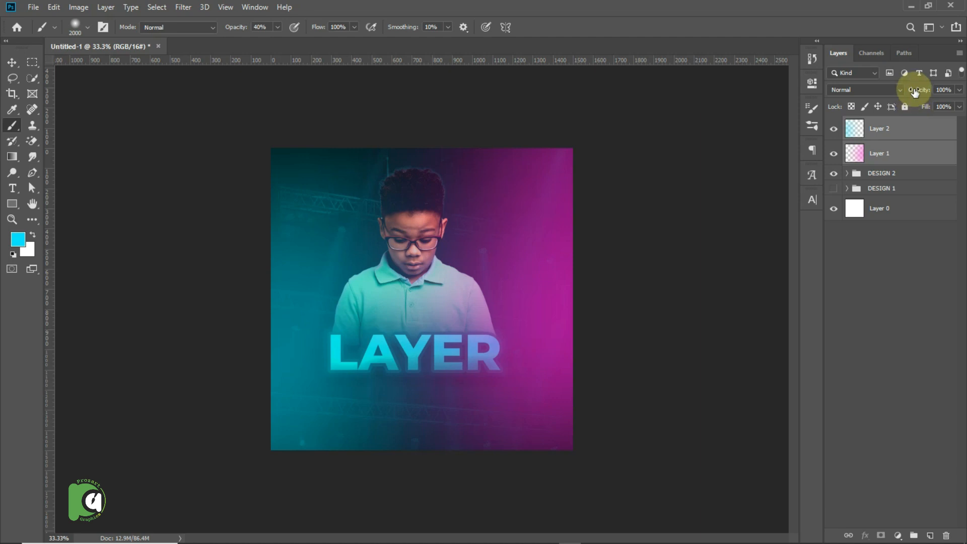
left_click_drag(921, 92, 889, 90)
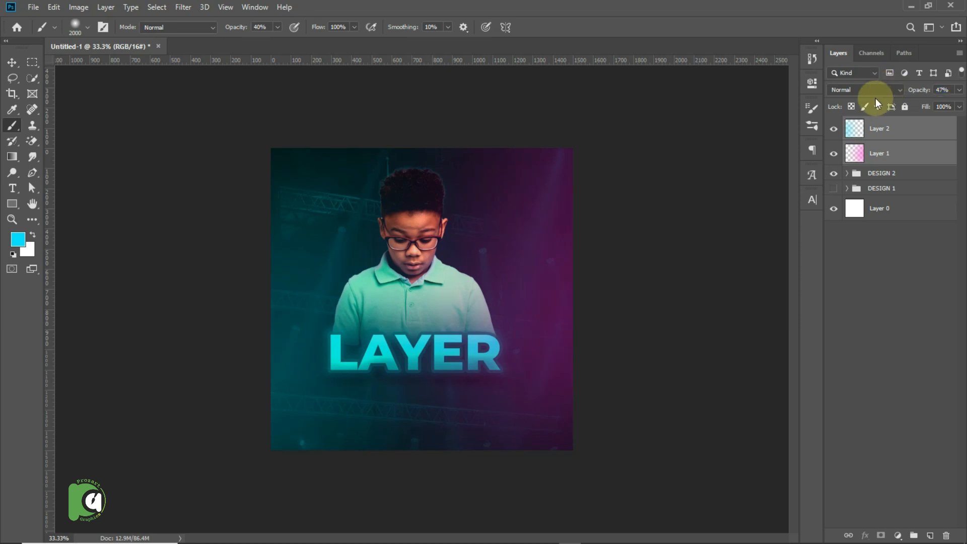
left_click(874, 91)
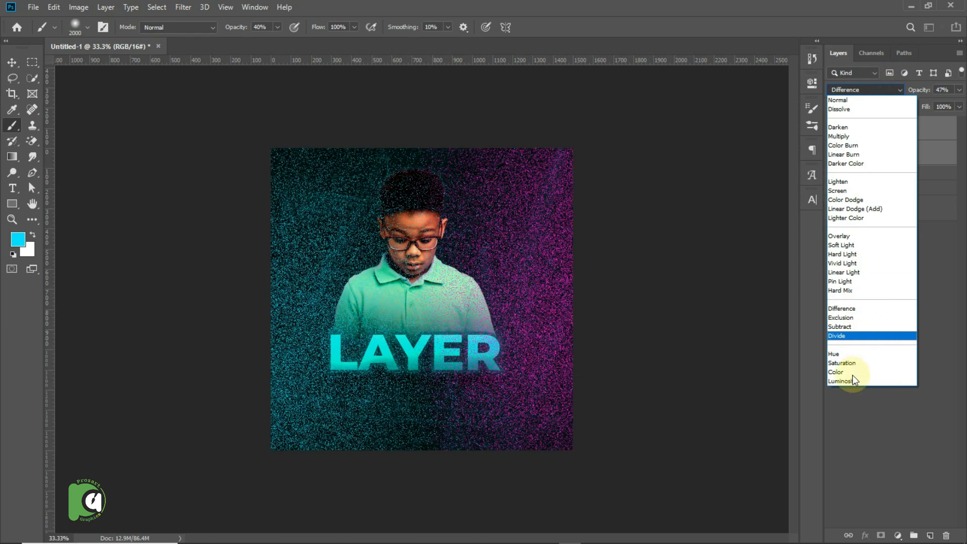
left_click(851, 373)
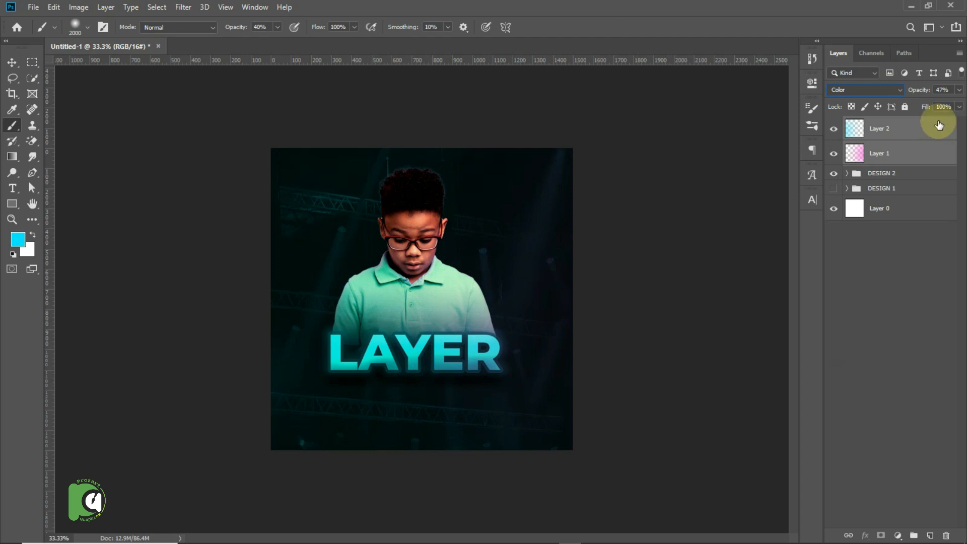
left_click_drag(919, 91, 965, 91)
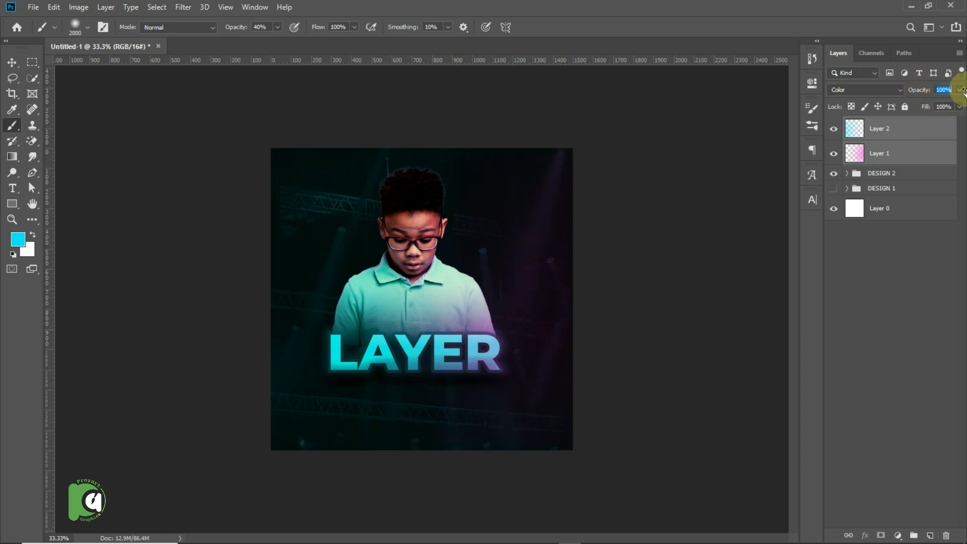
left_click(899, 90)
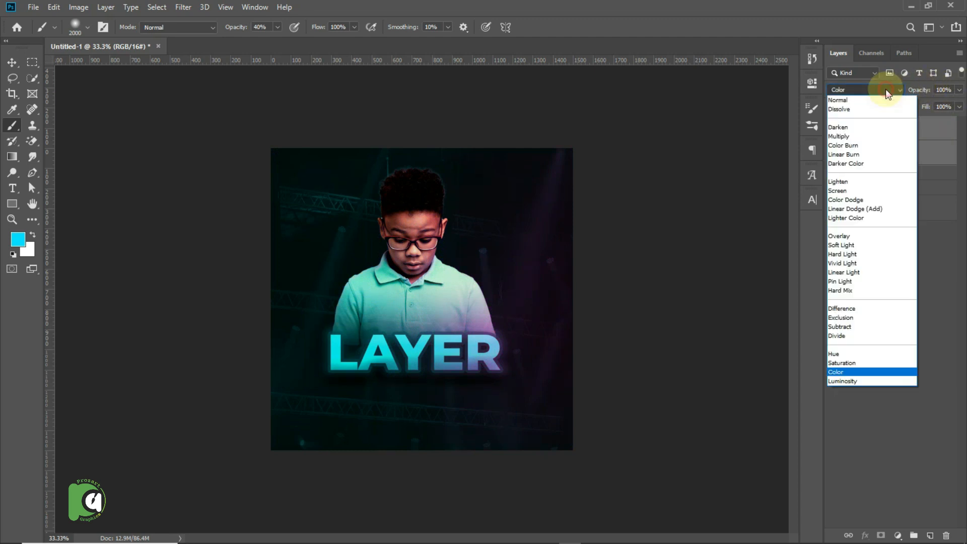
left_click(869, 100)
mouse_move(913, 91)
left_mouse_down()
mouse_move(884, 96)
mouse_move(900, 100)
left_mouse_up()
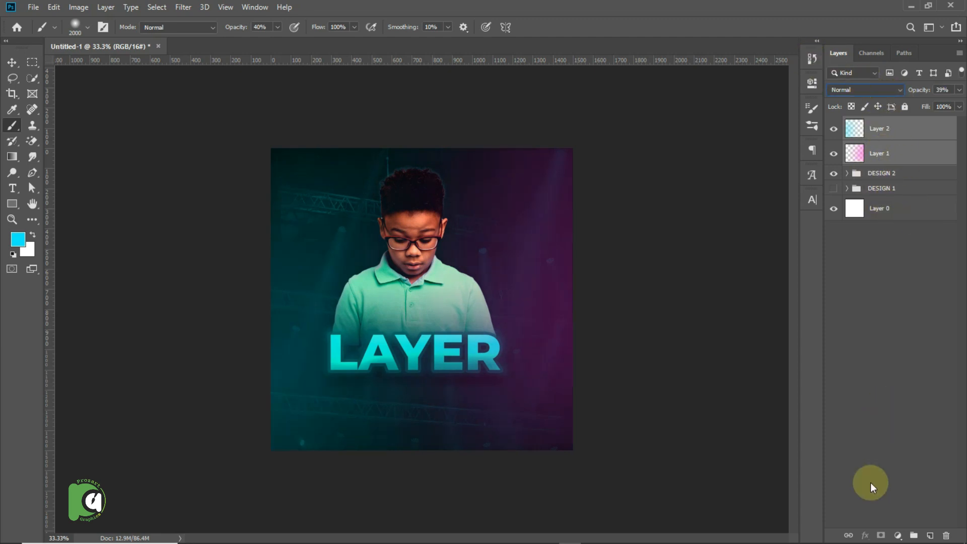
Add a Curves adjustment layer on top, pull the RGB curve's midpoint slightly down to darken the artwork, and return to the Move tool.
left_click(897, 535)
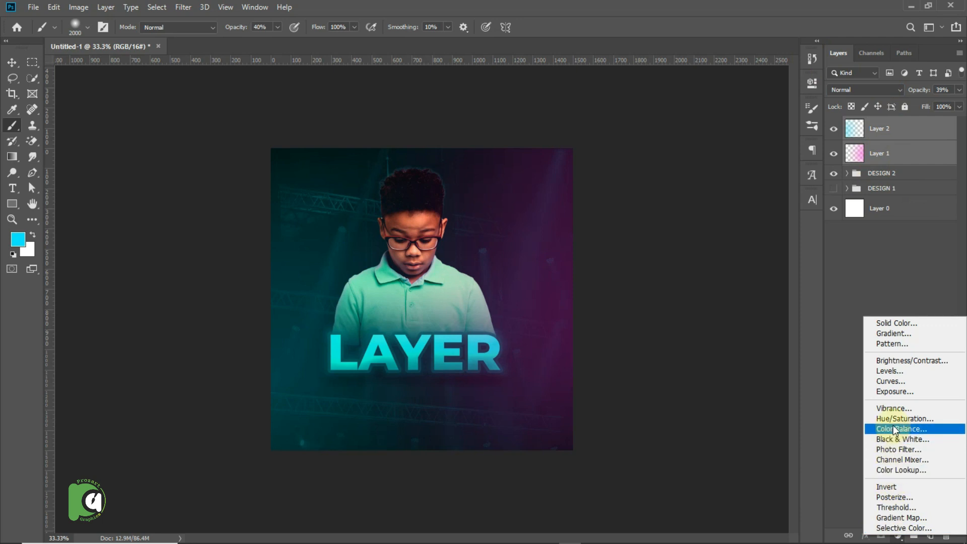
left_click(890, 381)
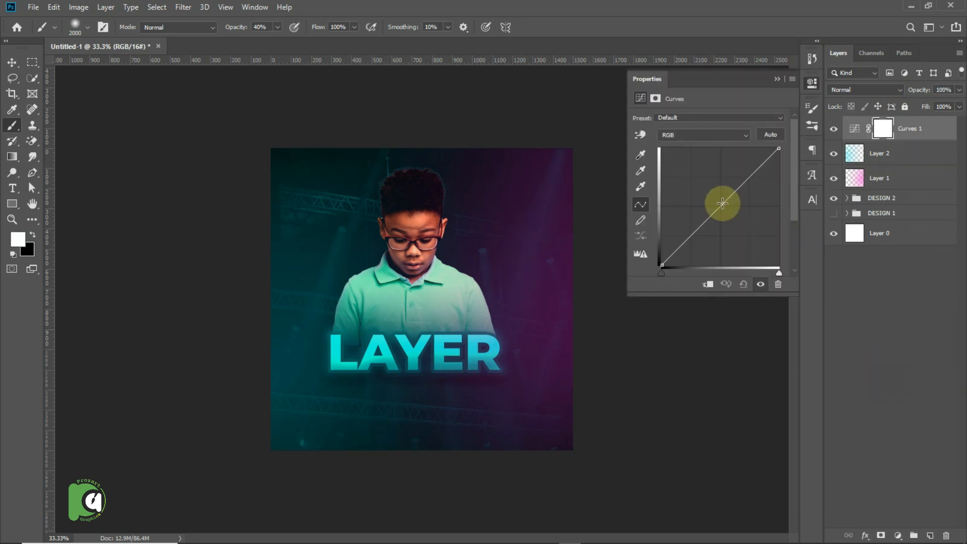
left_click_drag(722, 202, 728, 207)
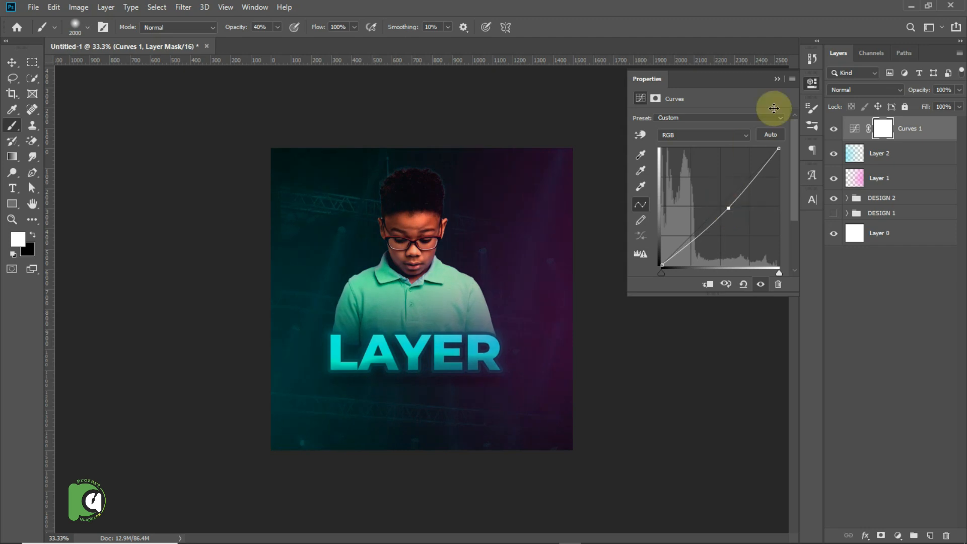
left_click(776, 80)
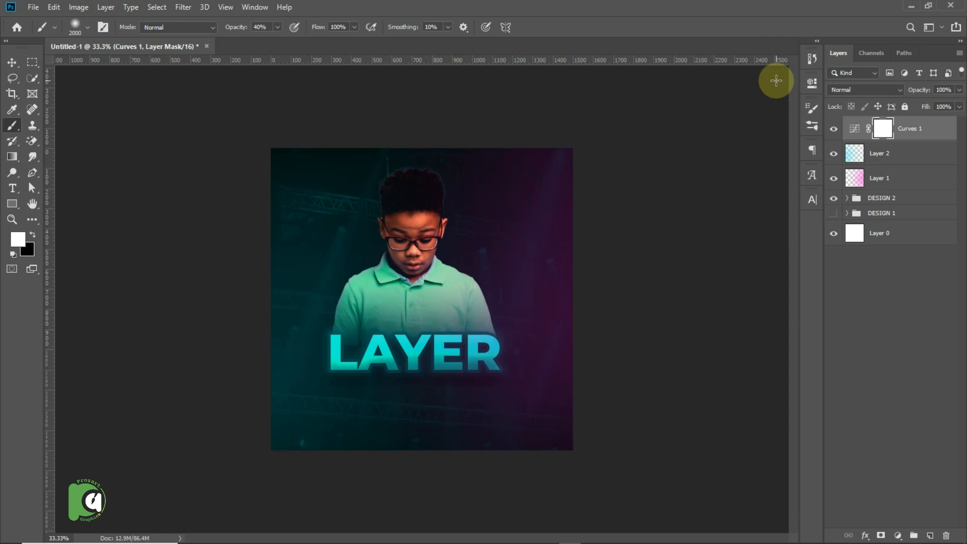
left_click(13, 64)
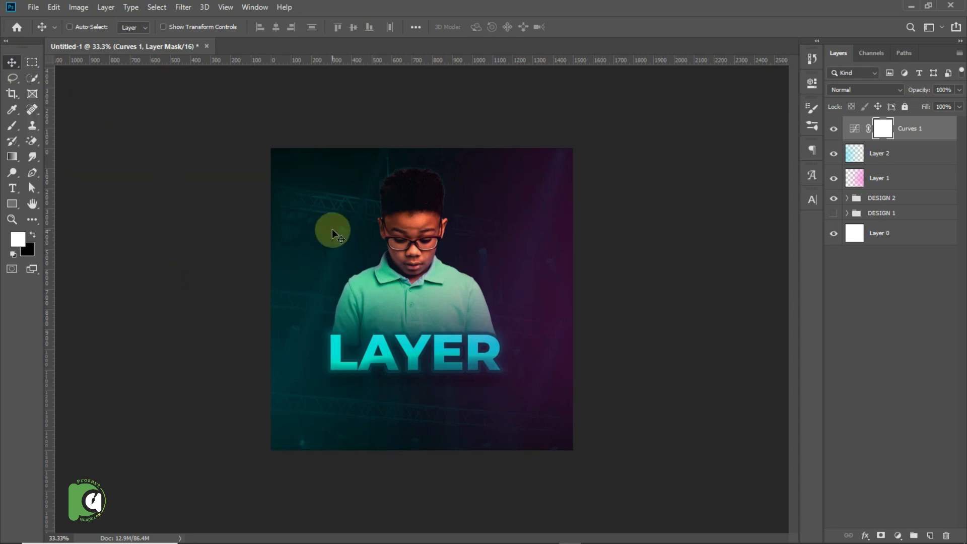